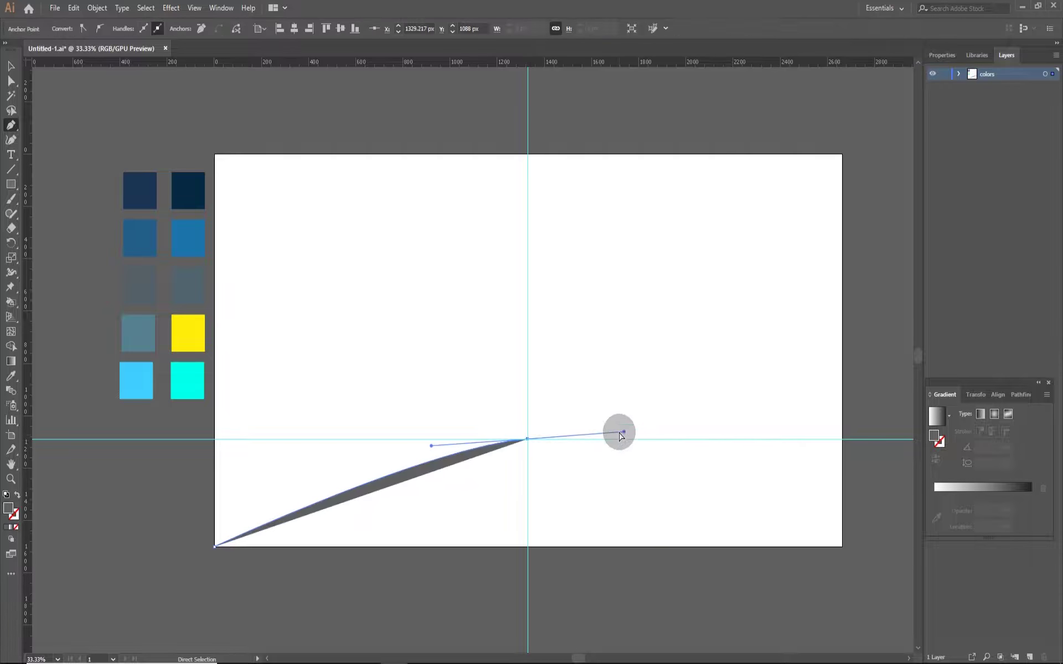
Step: Draw the large hill outline arching across the bottom of the artboard
{"action": "left_click_drag", "start_coordinate": [736, 500], "coordinate": [901, 640]}
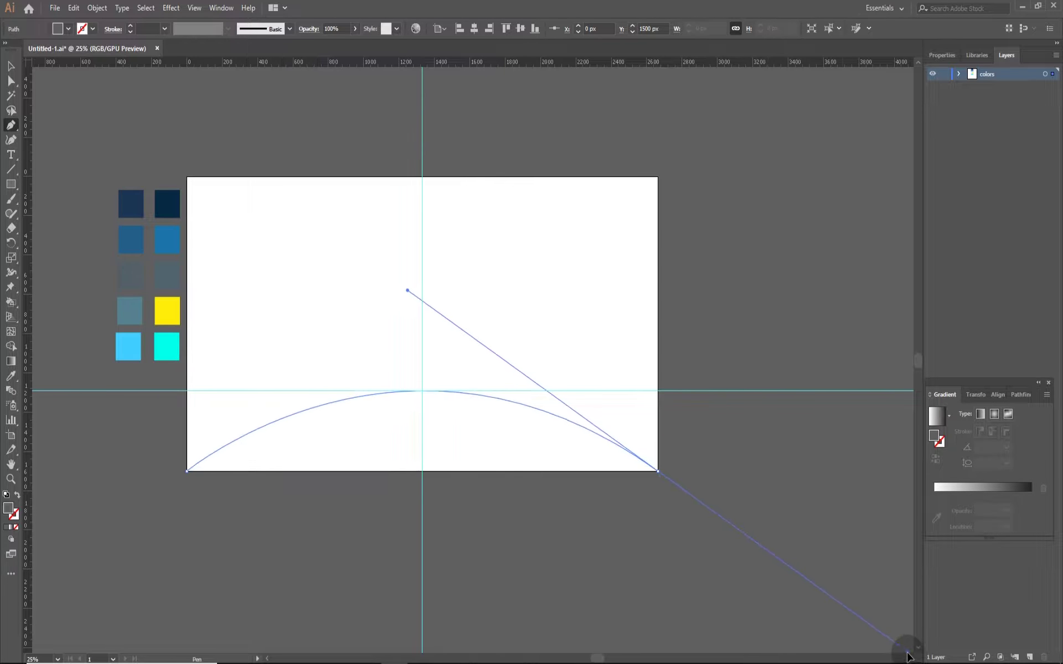
{"action": "left_click", "coordinate": [186, 412]}
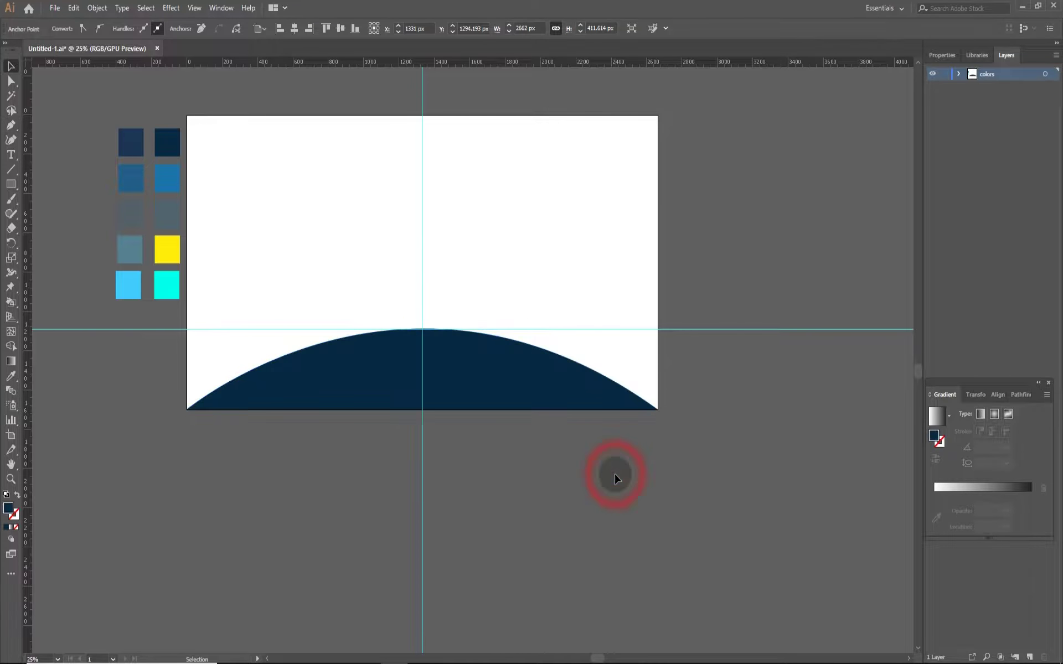
{"action": "left_click_drag", "start_coordinate": [514, 259], "coordinate": [303, 338]}
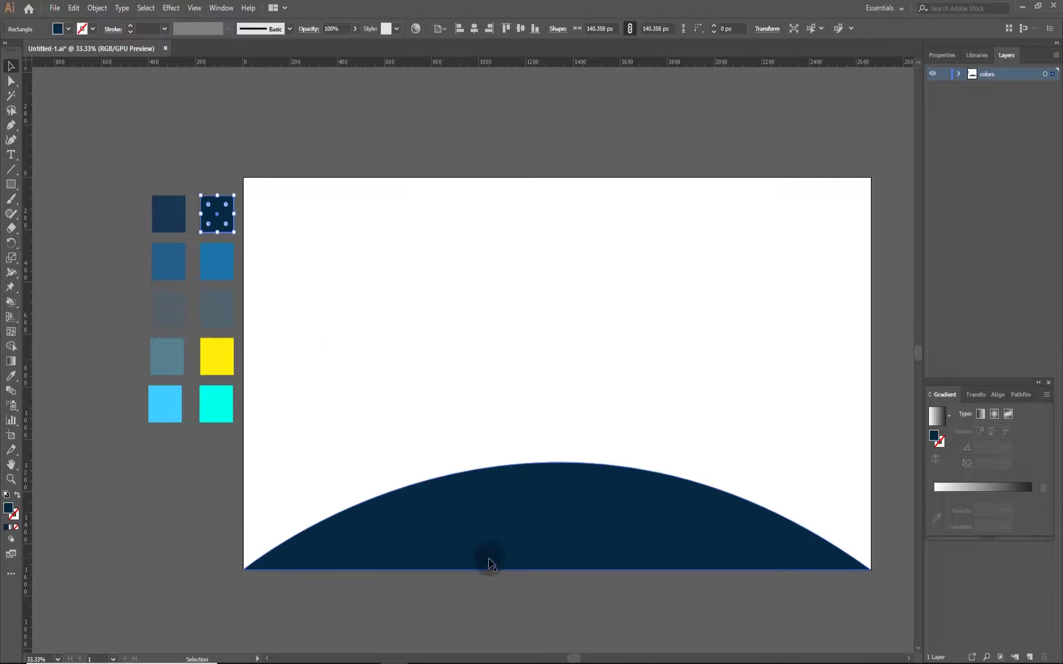
Step: Shade the hill with a vertical navy gradient and begin a second hill outline at the left
{"action": "key", "text": "g"}
{"action": "left_click", "coordinate": [1031, 495]}
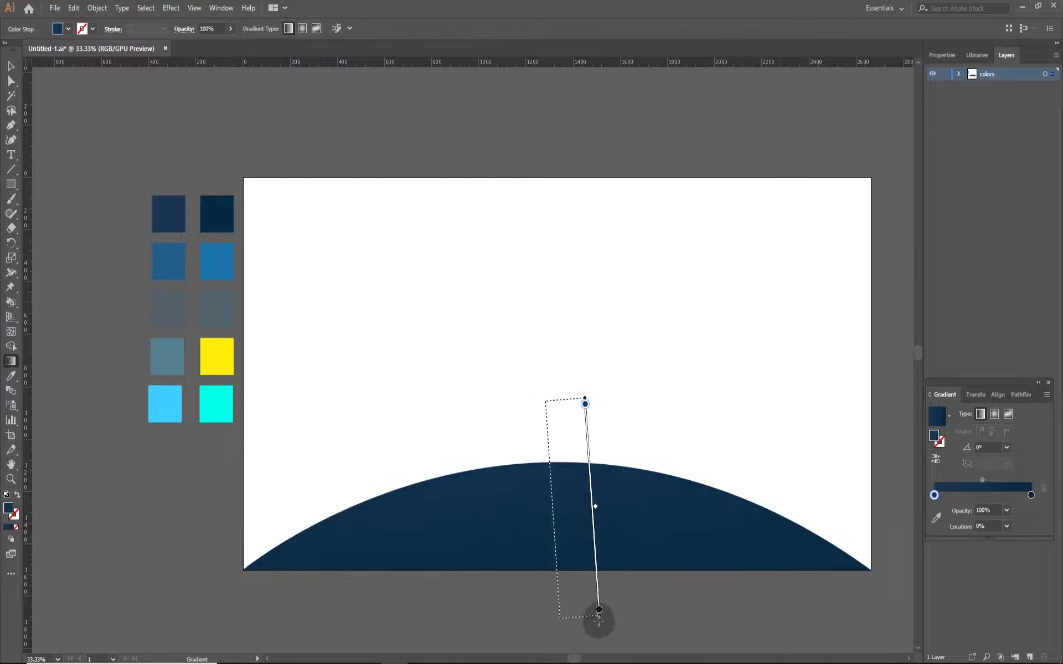
{"action": "left_click_drag", "start_coordinate": [598, 606], "coordinate": [617, 229]}
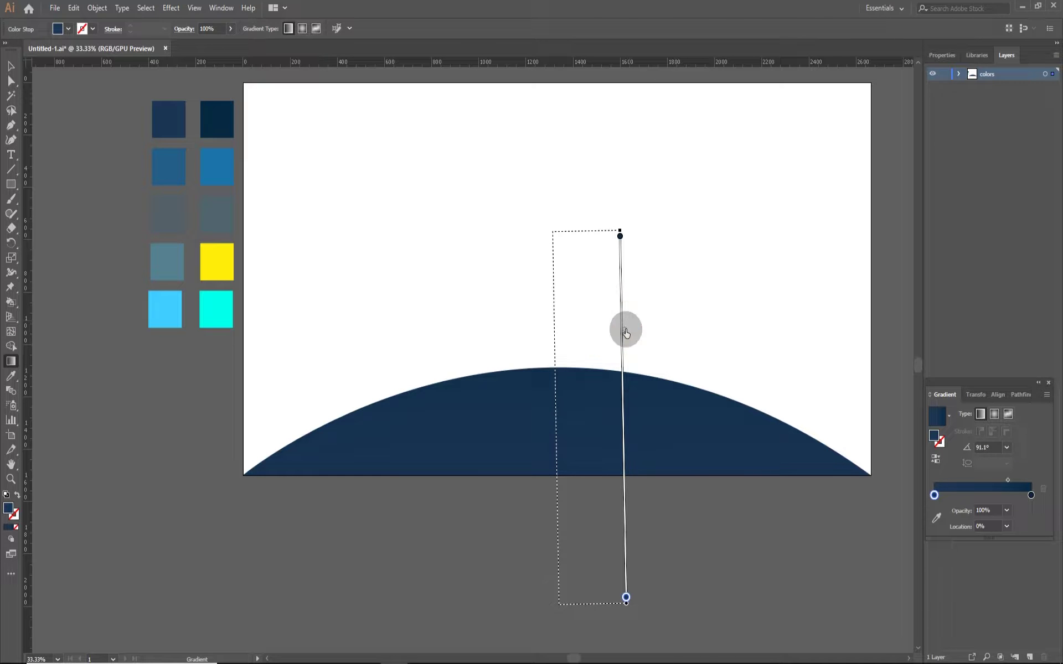
{"action": "key", "text": "p"}
{"action": "left_click", "coordinate": [268, 443]}
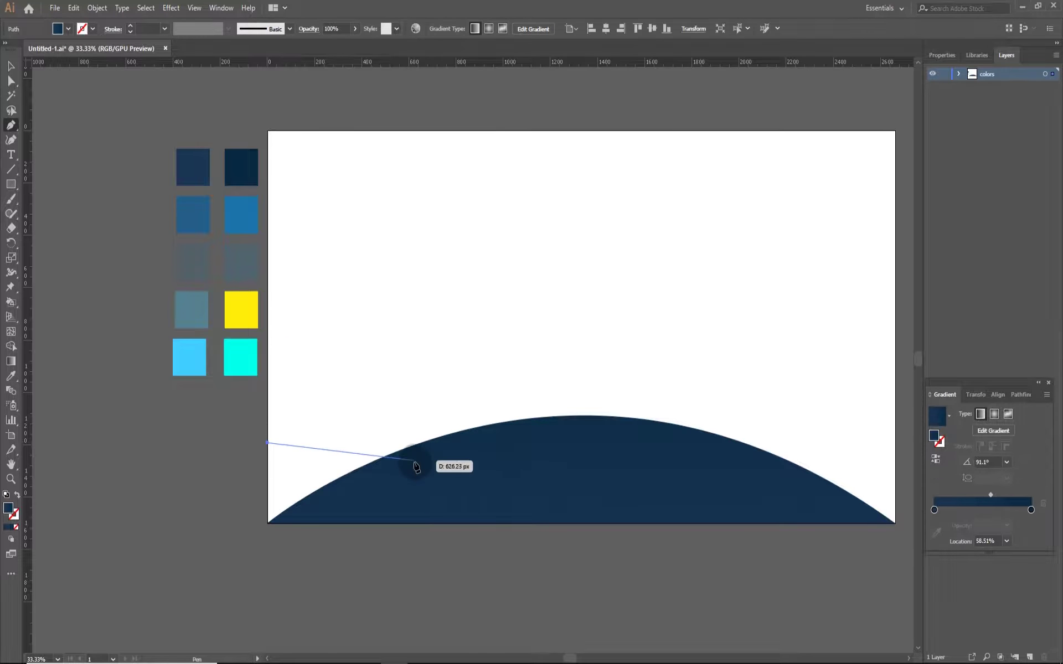
Step: Draw a smaller left hill and give it the same navy gradient
{"action": "left_click", "coordinate": [442, 470]}
{"action": "left_click", "coordinate": [445, 524]}
{"action": "left_click", "coordinate": [267, 524]}
{"action": "left_click", "coordinate": [267, 454]}
{"action": "right_click", "coordinate": [334, 481]}
{"action": "key", "text": "Escape"}
{"action": "left_click", "coordinate": [11, 361]}
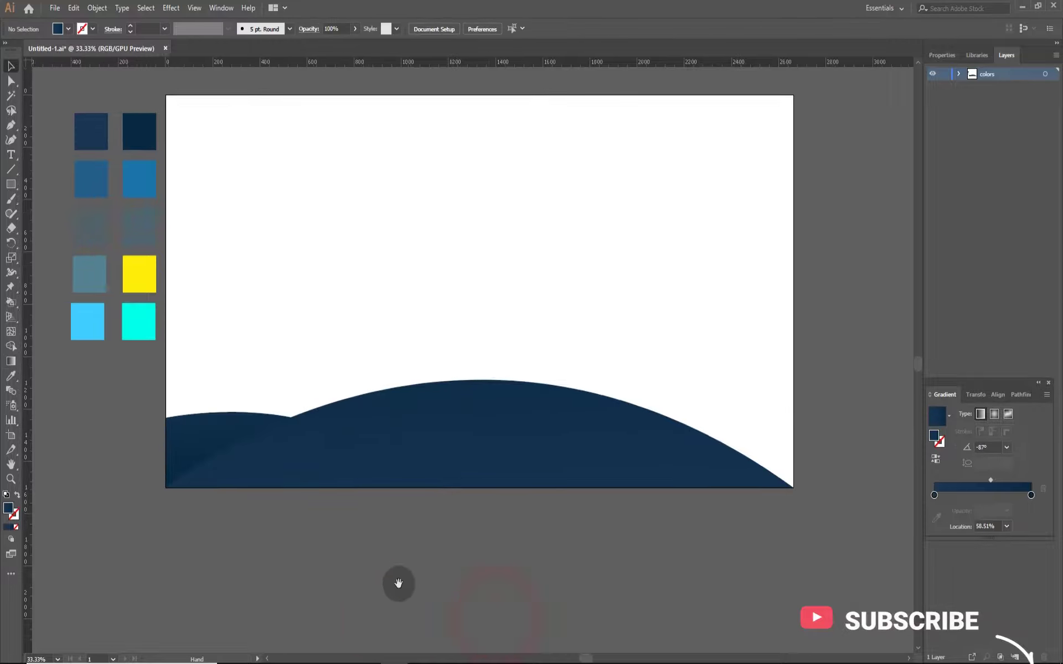
Step: Reflect a copy of the left hill and move it to the right edge
{"action": "key", "text": "ctrl+minus"}
{"action": "right_click", "coordinate": [249, 191]}
{"action": "left_click", "coordinate": [404, 407]}
{"action": "left_click", "coordinate": [837, 440]}
{"action": "left_click_drag", "start_coordinate": [233, 493], "coordinate": [570, 452]}
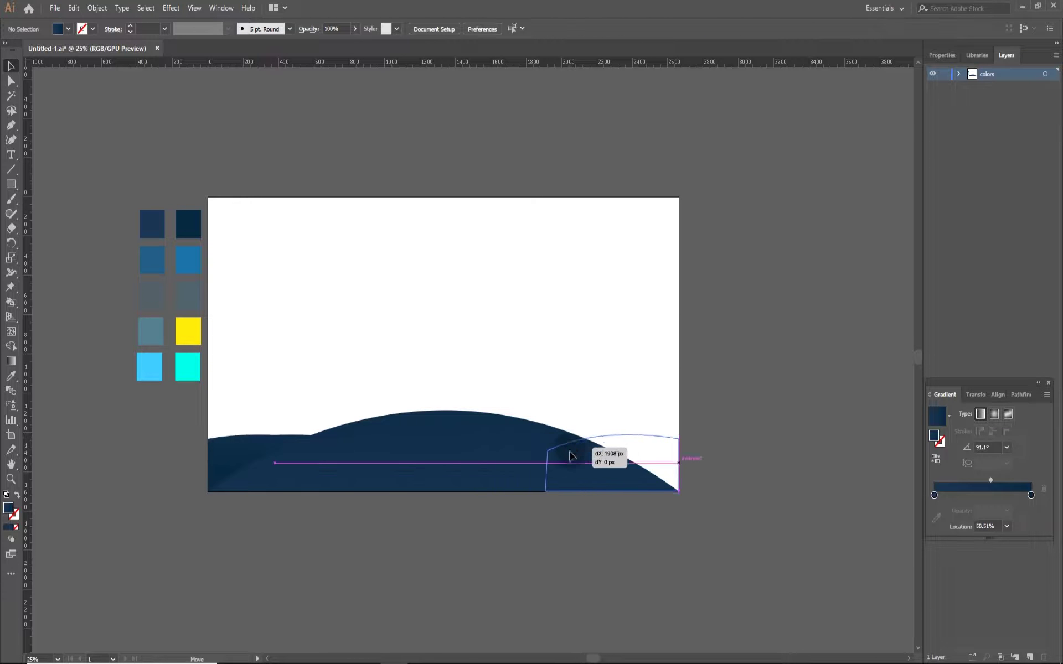
Step: Move the three hills onto a new 'background' layer and lock the colors layer
{"action": "left_click", "coordinate": [1032, 112]}
{"action": "left_click", "coordinate": [1001, 91]}
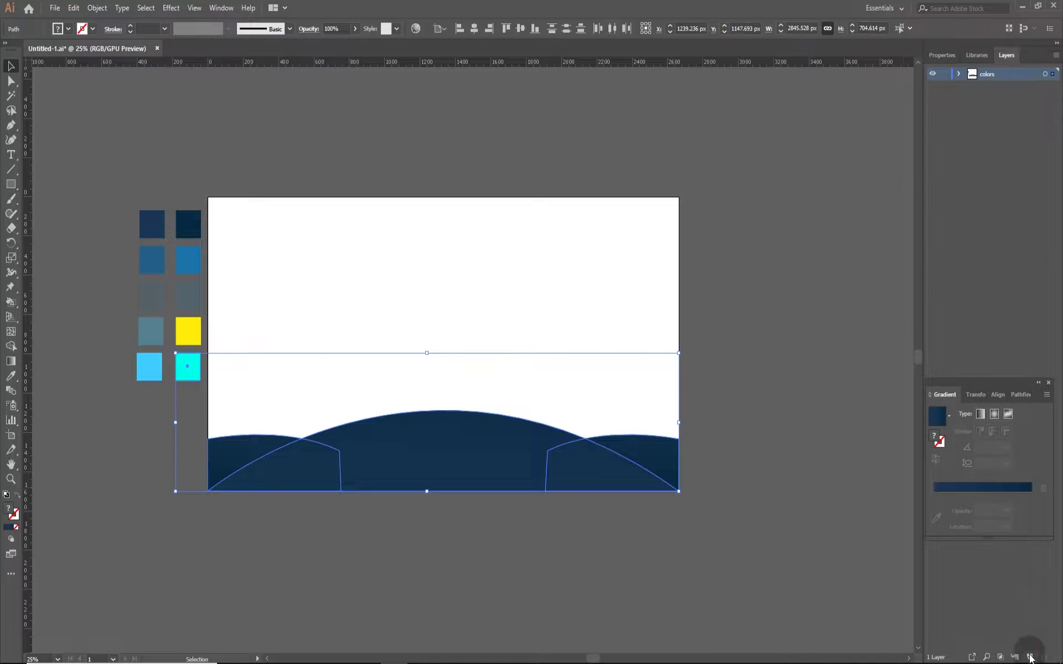
{"action": "left_click", "coordinate": [1030, 656]}
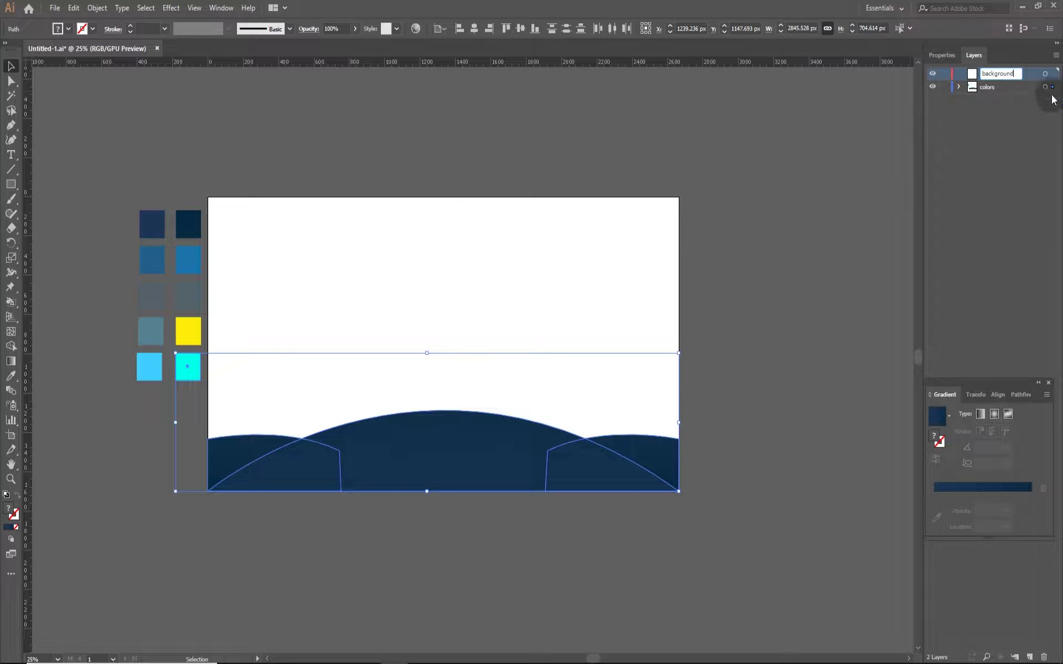
{"action": "left_click", "coordinate": [959, 87]}
{"action": "left_click", "coordinate": [233, 504]}
{"action": "left_click", "coordinate": [1004, 100]}
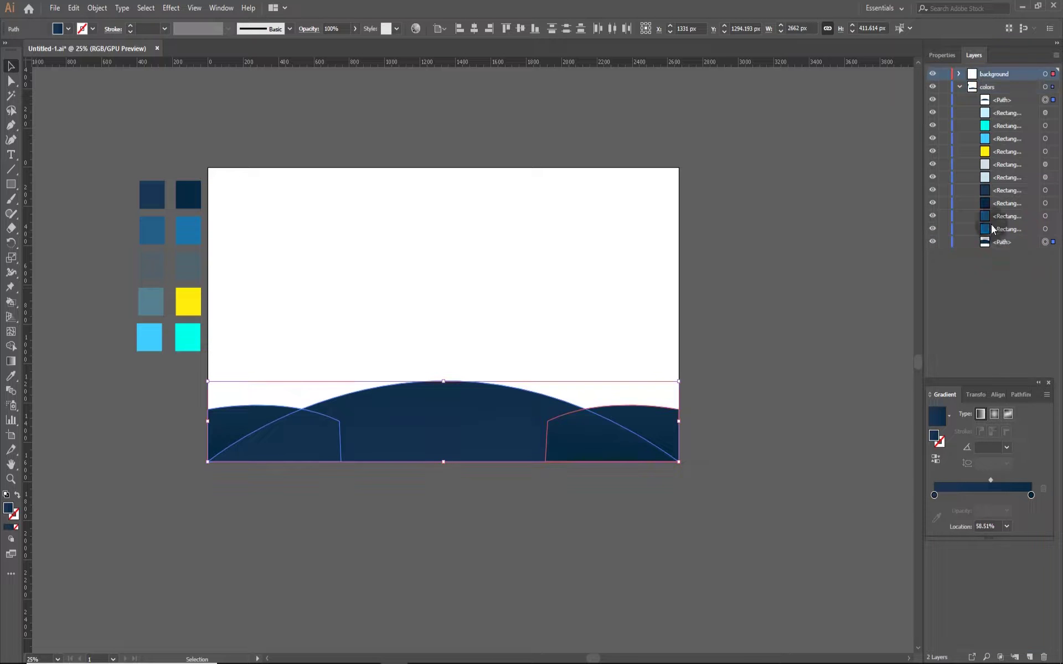
{"action": "left_click", "coordinate": [960, 87]}
{"action": "left_click", "coordinate": [944, 87]}
Step: Draw the navy house body rectangle above the hills
{"action": "key", "text": "m"}
{"action": "scroll", "coordinate": [641, 432], "scroll_direction": "up", "scroll_amount": 1}
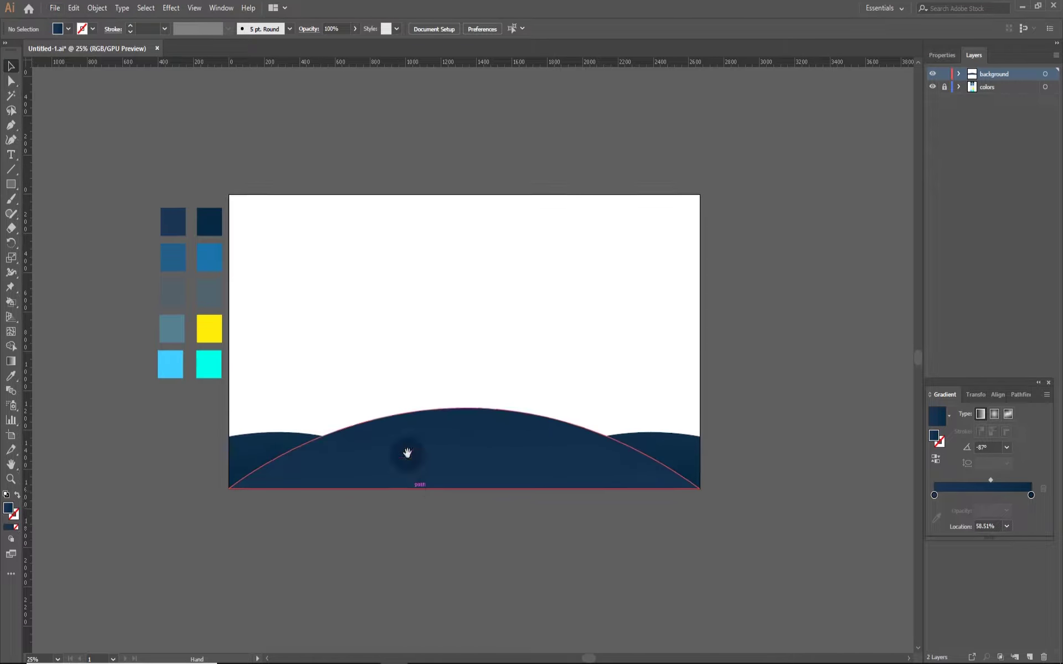
{"action": "scroll", "coordinate": [455, 354], "scroll_direction": "up", "scroll_amount": 1}
{"action": "left_click_drag", "start_coordinate": [406, 304], "coordinate": [593, 415]}
Step: Pen-draw a curved eave flaring outward from the house's top-left corner
{"action": "key", "text": "p"}
{"action": "scroll", "coordinate": [372, 332], "scroll_direction": "up", "scroll_amount": 1}
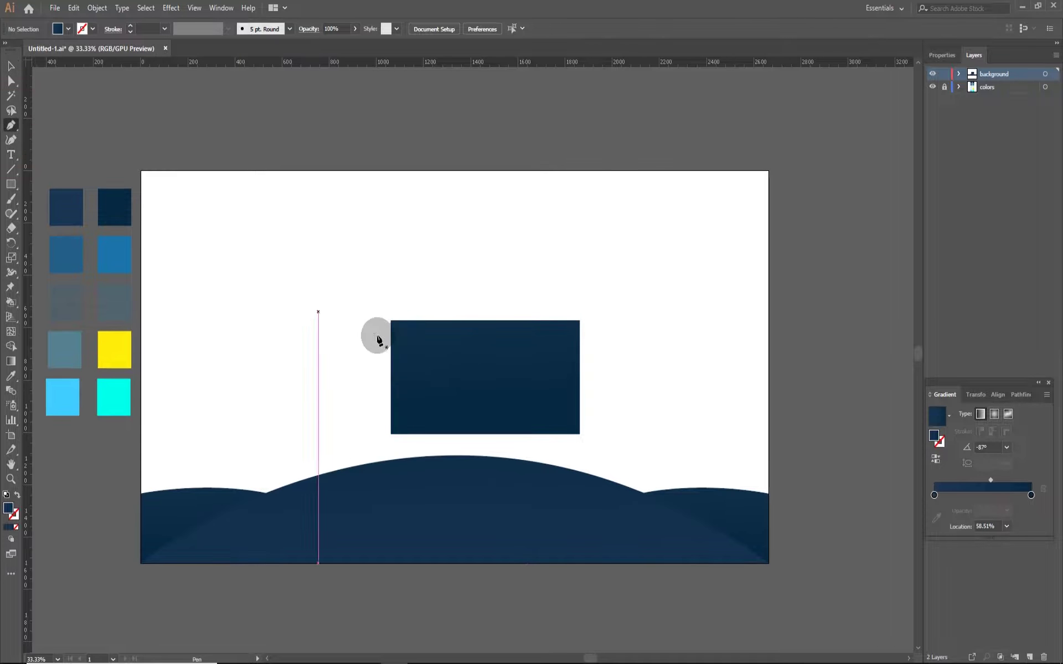
{"action": "scroll", "coordinate": [372, 332], "scroll_direction": "up", "scroll_amount": 2}
{"action": "left_click", "coordinate": [402, 306]}
{"action": "left_click_drag", "start_coordinate": [366, 420], "coordinate": [338, 442]}
{"action": "left_click", "coordinate": [344, 420]}
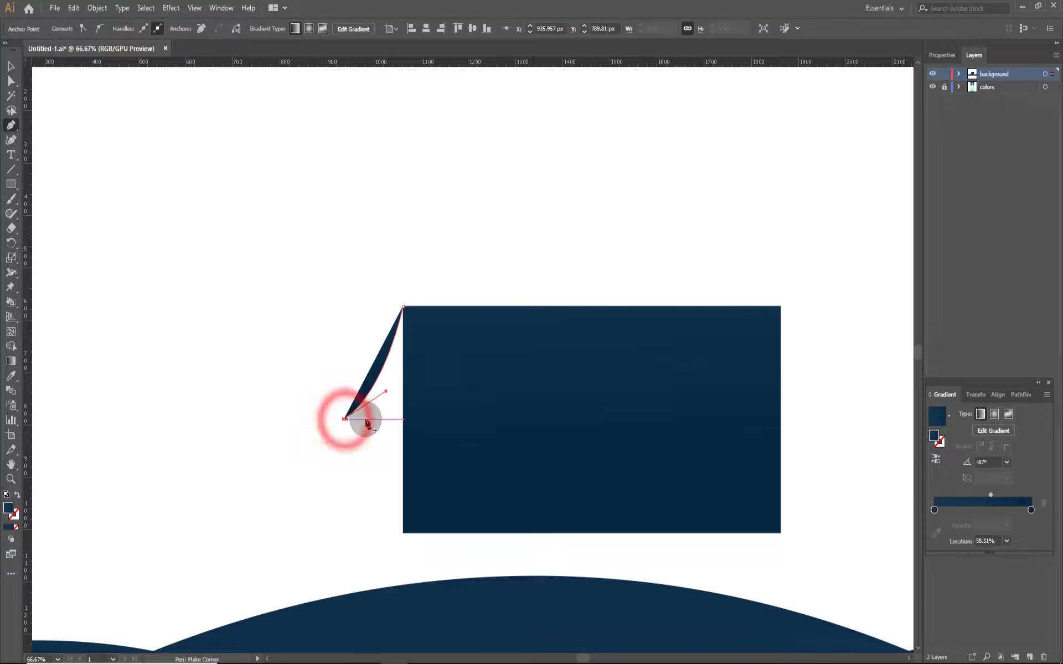
{"action": "left_click", "coordinate": [419, 421]}
{"action": "left_click", "coordinate": [425, 306]}
{"action": "key", "text": "v"}
{"action": "left_click", "coordinate": [389, 416]}
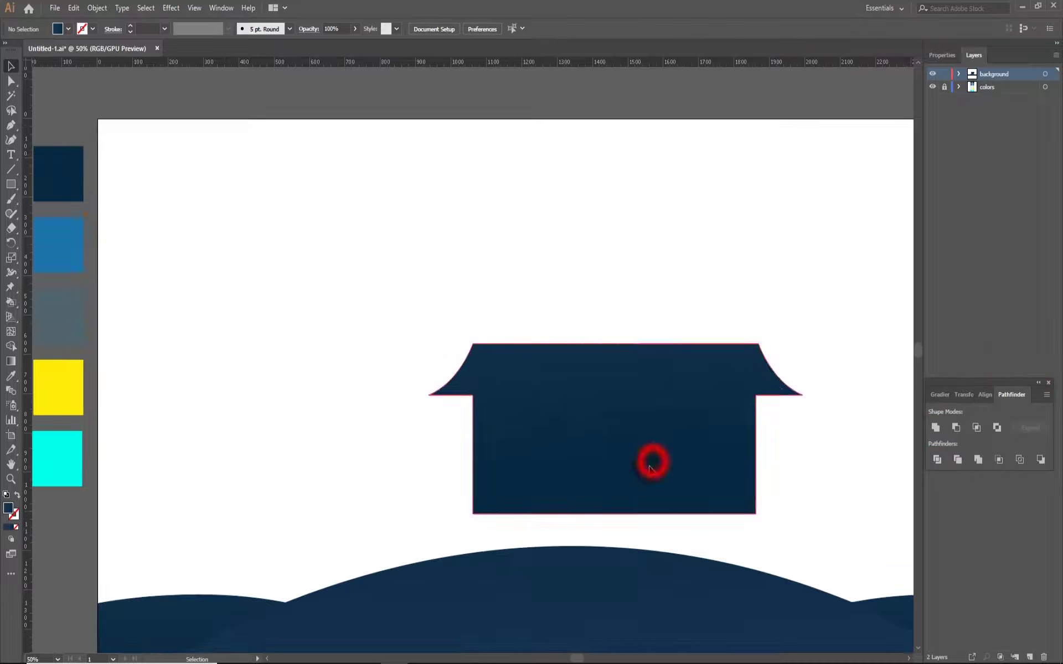
Step: Add a small yellow window rectangle on the house's left side and shorten it
{"action": "left_click_drag", "start_coordinate": [296, 209], "coordinate": [333, 304]}
{"action": "left_click_drag", "start_coordinate": [321, 373], "coordinate": [526, 422]}
{"action": "scroll", "coordinate": [520, 415], "scroll_direction": "up", "scroll_amount": 1}
{"action": "scroll", "coordinate": [517, 413], "scroll_direction": "up", "scroll_amount": 1}
{"action": "left_click", "coordinate": [470, 225]}
{"action": "left_click", "coordinate": [510, 448]}
{"action": "mouse_move", "coordinate": [510, 475]}
{"action": "left_mouse_down"}
{"action": "mouse_move", "coordinate": [516, 441]}
{"action": "mouse_move", "coordinate": [553, 441]}
{"action": "left_mouse_up"}
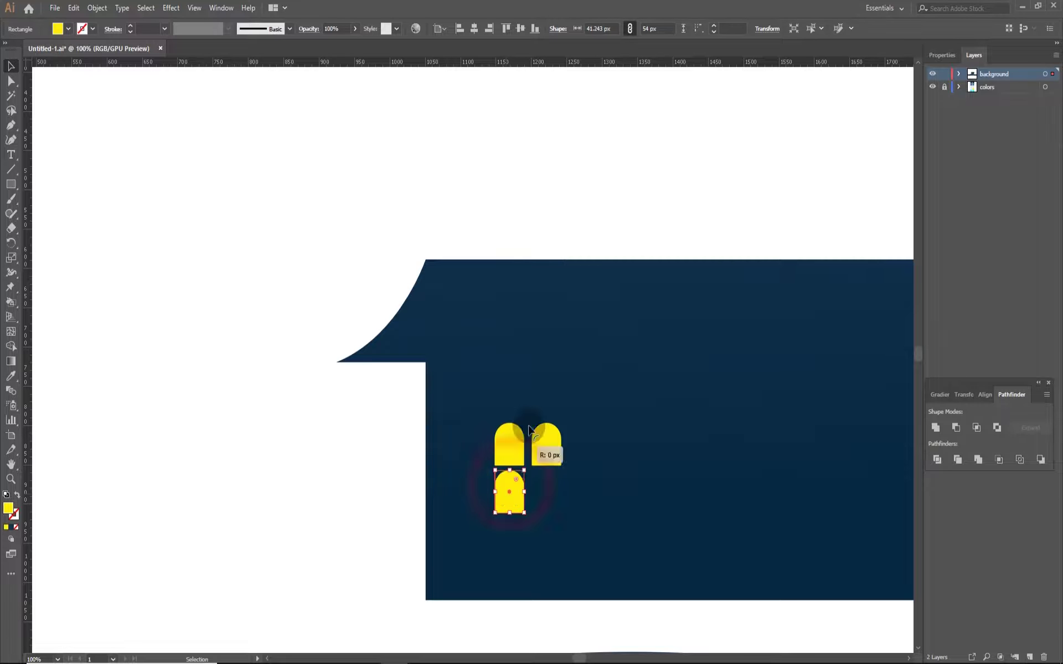
Step: Resize the four arched yellow window panes and place a copy on the house's right side
{"action": "left_click_drag", "start_coordinate": [533, 507], "coordinate": [534, 505]}
{"action": "scroll", "coordinate": [576, 376], "scroll_direction": "down", "scroll_amount": 2}
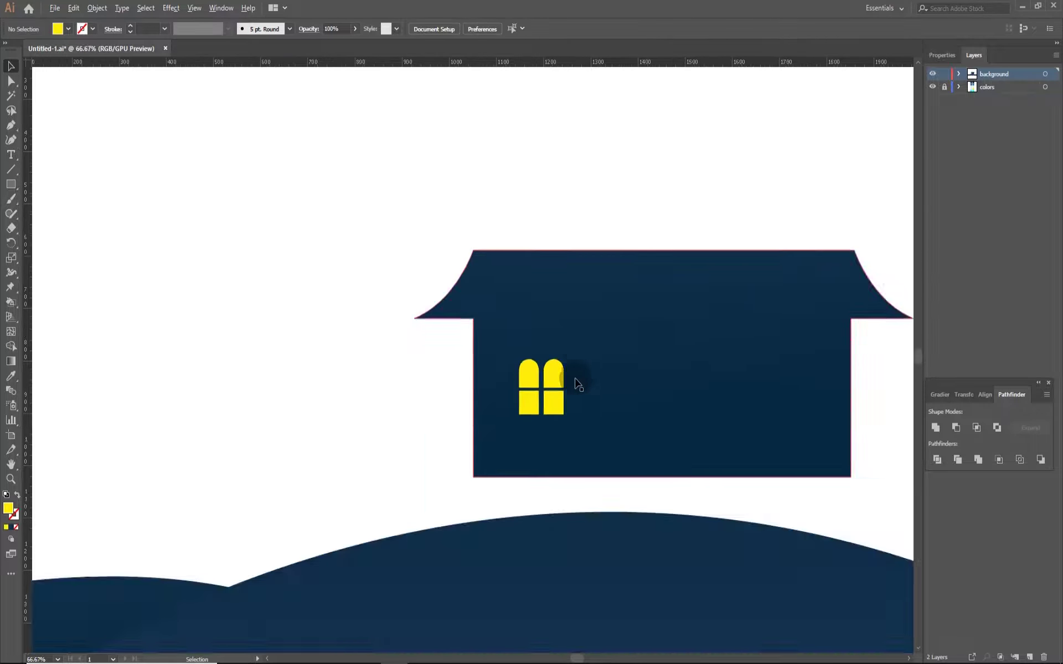
{"action": "scroll", "coordinate": [506, 422], "scroll_direction": "up", "scroll_amount": 3}
{"action": "left_click", "coordinate": [526, 438], "text": "shift"}
{"action": "key", "text": "ctrl+shift+a"}
{"action": "scroll", "coordinate": [497, 441], "scroll_direction": "down", "scroll_amount": 3}
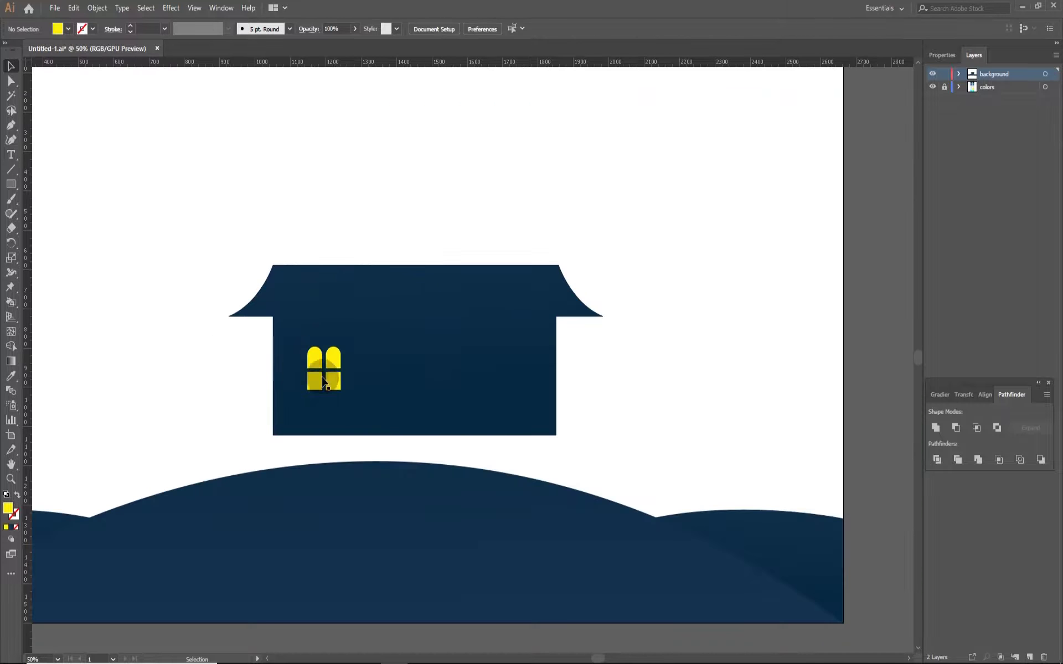
{"action": "left_click_drag", "start_coordinate": [497, 380], "coordinate": [497, 380]}
{"action": "scroll", "coordinate": [446, 369], "scroll_direction": "up", "scroll_amount": 2}
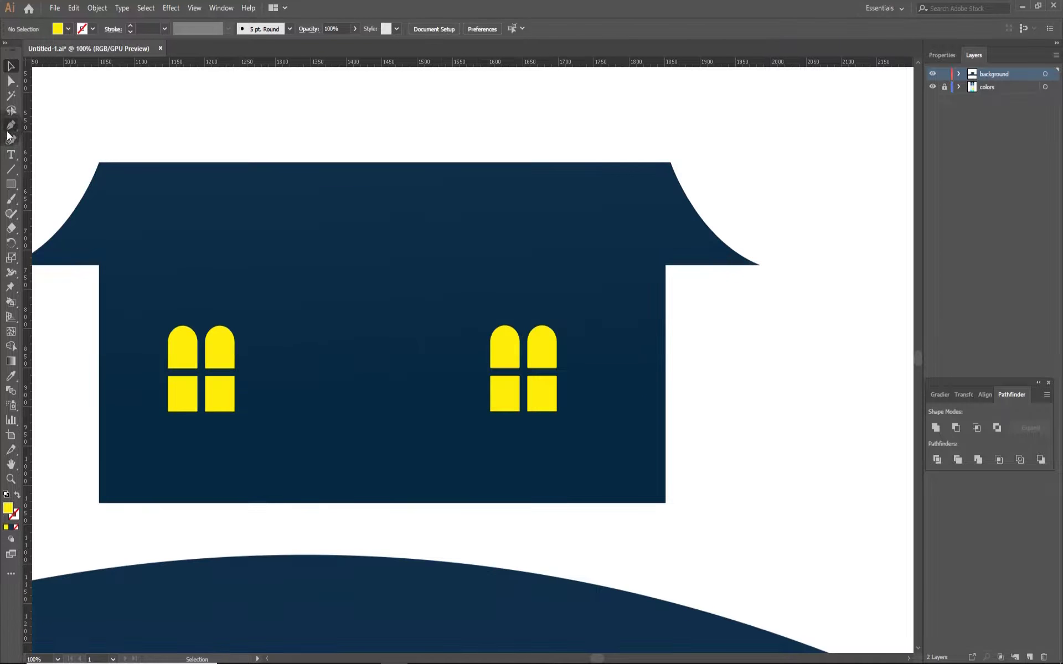
Step: Draw a yellow door reaching the house bottom, centred between the windows
{"action": "left_click_drag", "start_coordinate": [392, 476], "coordinate": [394, 503]}
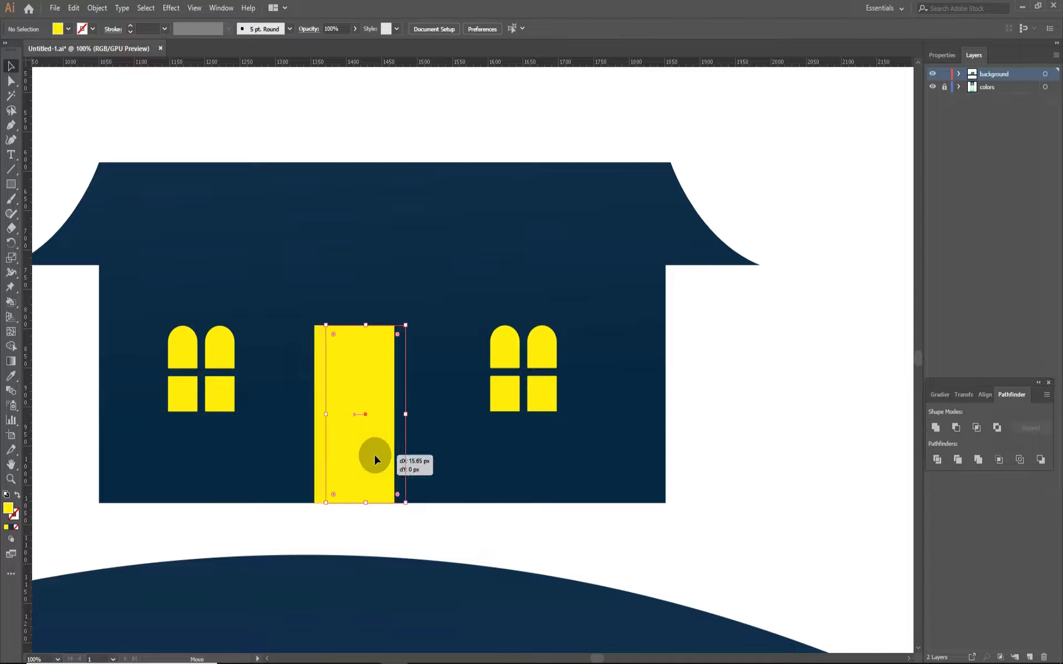
{"action": "left_click_drag", "start_coordinate": [374, 453], "coordinate": [386, 453]}
{"action": "left_click_drag", "start_coordinate": [216, 349], "coordinate": [216, 351]}
{"action": "key", "text": "a"}
{"action": "left_click", "coordinate": [339, 346]}
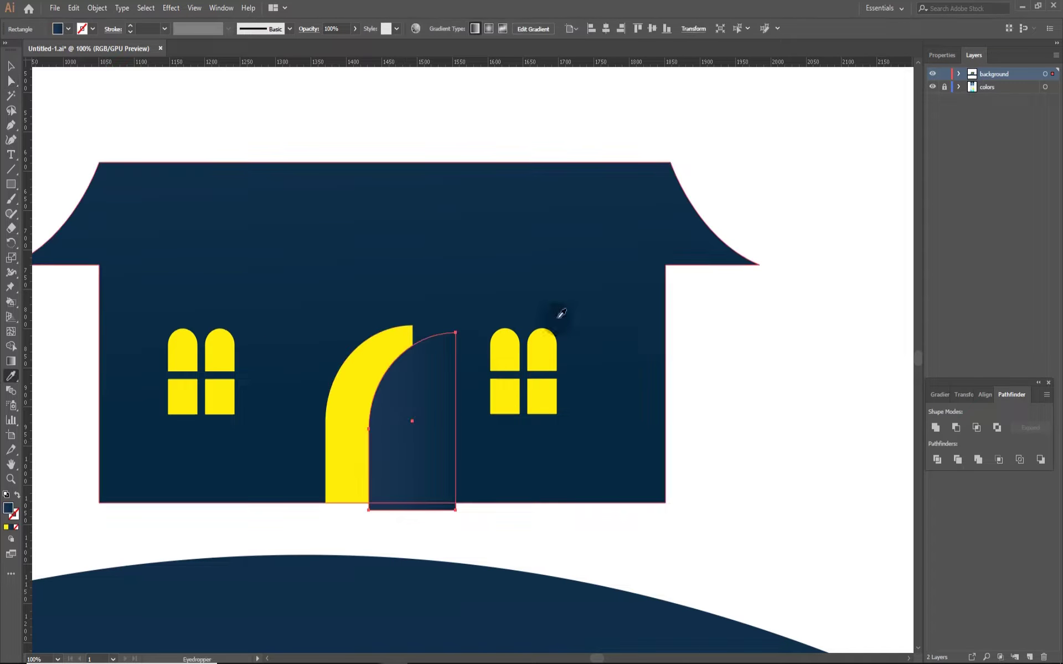
Step: Offset a dark door copy leaving a thin yellow edge and raise its arched top
{"action": "mouse_move", "coordinate": [327, 423]}
{"action": "left_mouse_down"}
{"action": "mouse_move", "coordinate": [358, 405]}
{"action": "mouse_move", "coordinate": [295, 398]}
{"action": "left_mouse_up"}
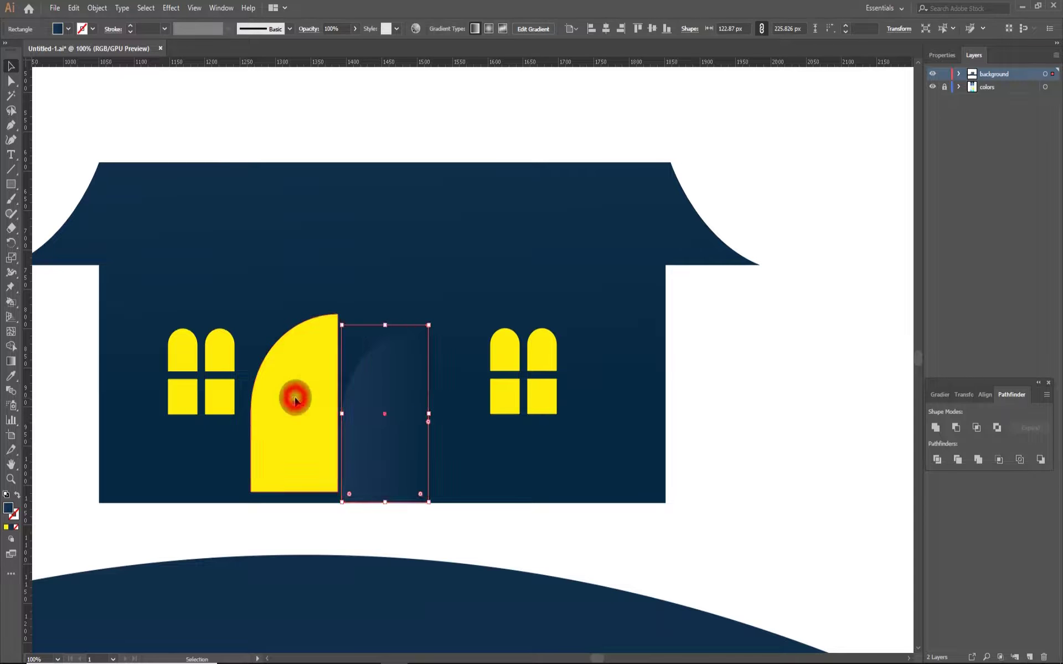
{"action": "left_click_drag", "start_coordinate": [356, 411], "coordinate": [333, 382]}
{"action": "key", "text": "a"}
{"action": "mouse_move", "coordinate": [392, 304]}
{"action": "left_mouse_down"}
{"action": "mouse_move", "coordinate": [436, 303]}
{"action": "mouse_move", "coordinate": [451, 267]}
{"action": "left_mouse_up"}
{"action": "left_click", "coordinate": [485, 412]}
{"action": "left_click", "coordinate": [450, 276]}
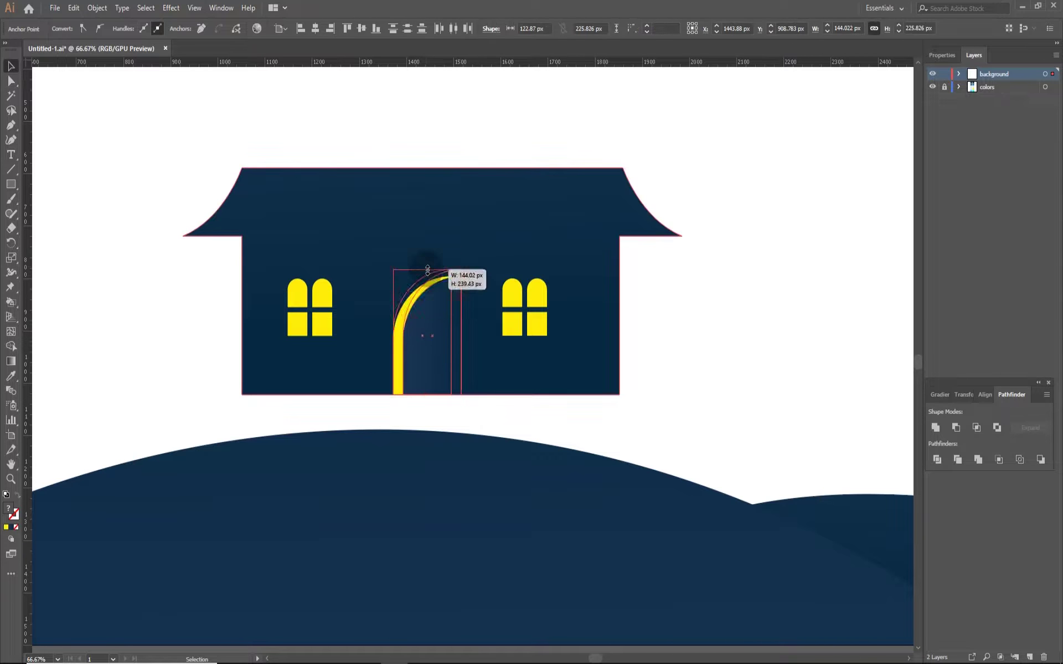
Step: Draw a thin dark rail bar beside the house
{"action": "key", "text": "v"}
{"action": "key", "text": "ctrl+shift+a"}
{"action": "scroll", "coordinate": [479, 394], "scroll_direction": "down", "scroll_amount": 2}
{"action": "scroll", "coordinate": [499, 410], "scroll_direction": "up", "scroll_amount": 2}
{"action": "left_click", "coordinate": [527, 264]}
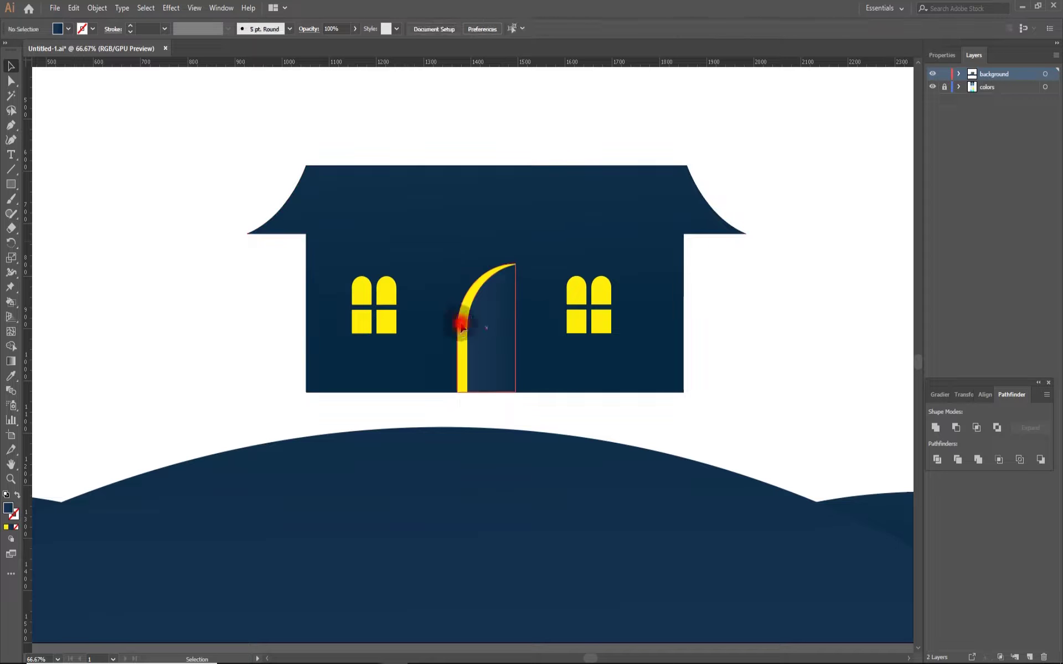
{"action": "scroll", "coordinate": [495, 332], "scroll_direction": "up", "scroll_amount": 2}
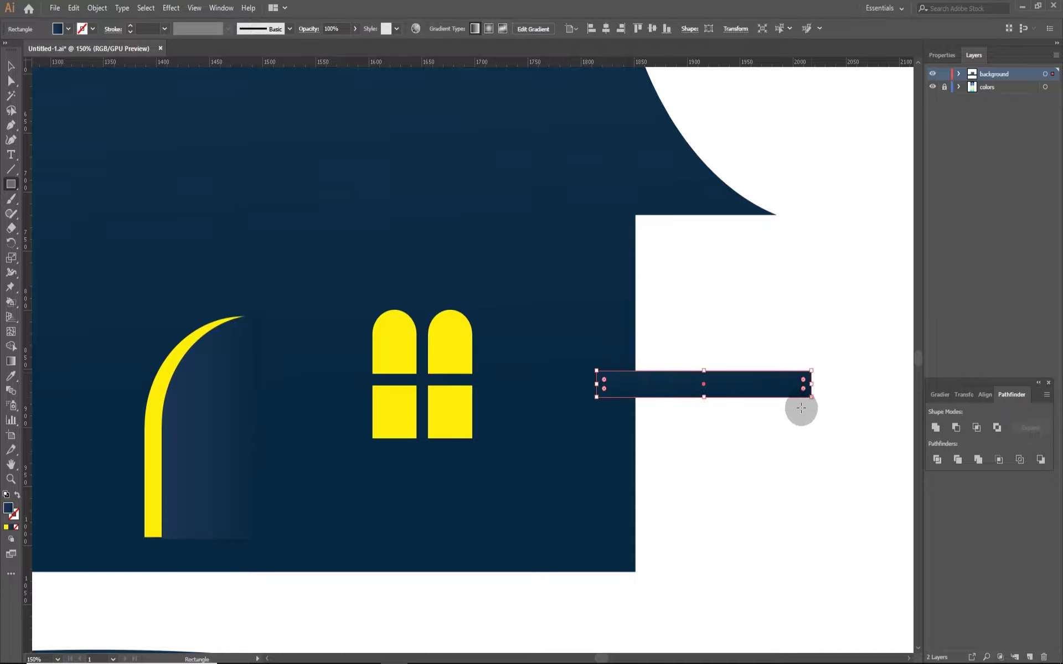
{"action": "left_click_drag", "start_coordinate": [800, 408], "coordinate": [774, 429]}
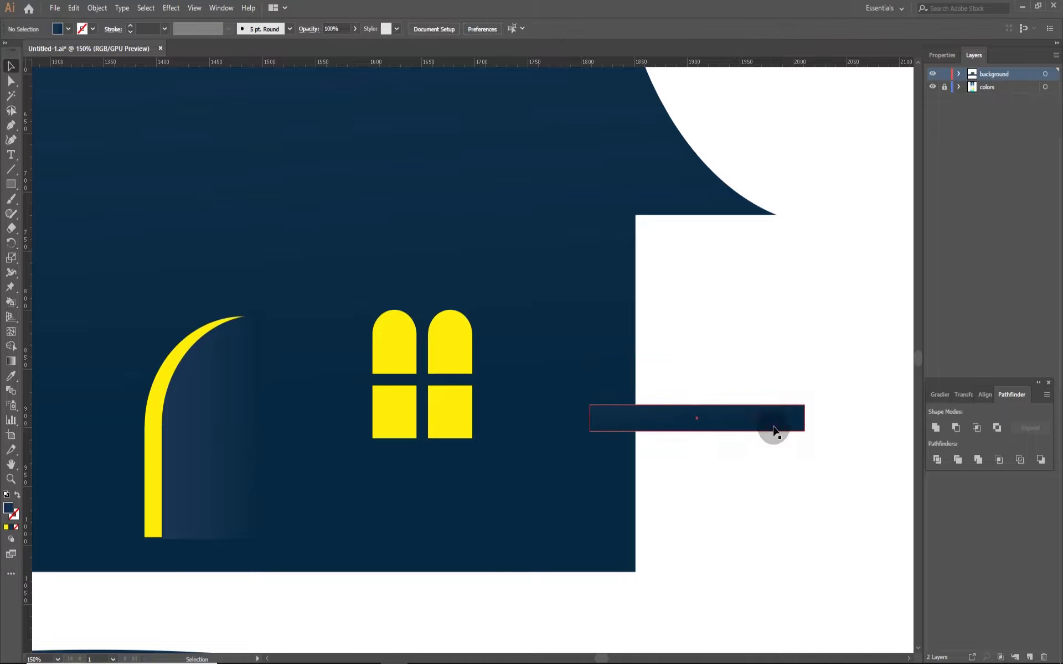
Step: Rotate a 90° copy of the rail into an upright post, shortened and duplicated leftward
{"action": "right_click", "coordinate": [758, 424]}
{"action": "left_click", "coordinate": [712, 413]}
{"action": "left_click", "coordinate": [812, 427]}
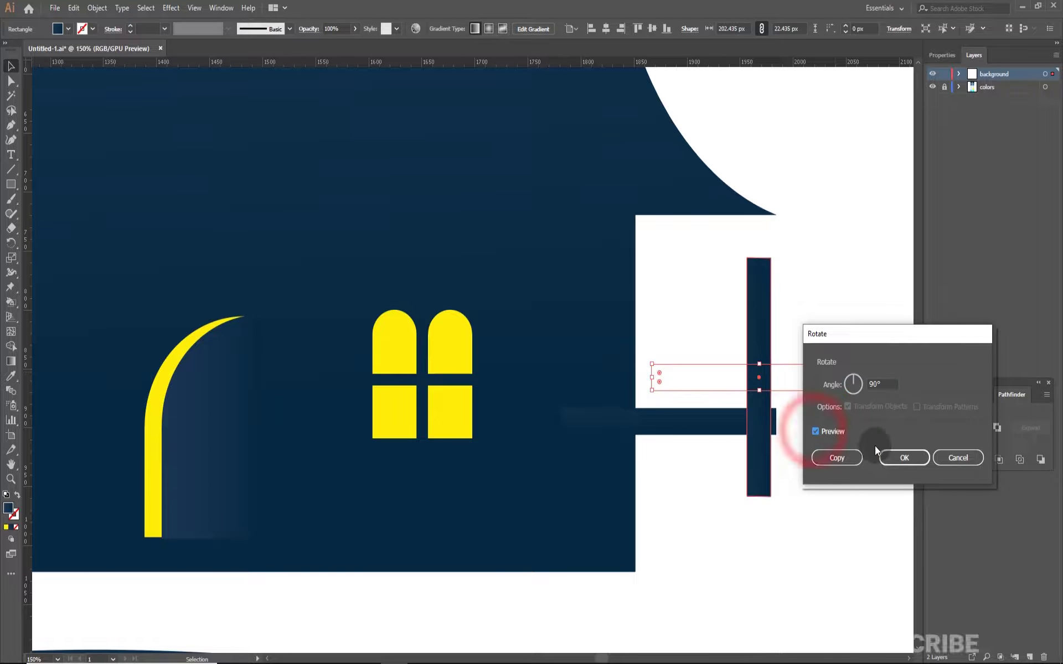
{"action": "left_click", "coordinate": [833, 455]}
{"action": "left_click_drag", "start_coordinate": [758, 500], "coordinate": [764, 435]}
{"action": "left_click_drag", "start_coordinate": [776, 367], "coordinate": [736, 375]}
Step: Position the four railing posts down onto the rail
{"action": "left_click_drag", "start_coordinate": [820, 321], "coordinate": [655, 448]}
{"action": "left_click_drag", "start_coordinate": [802, 261], "coordinate": [685, 340]}
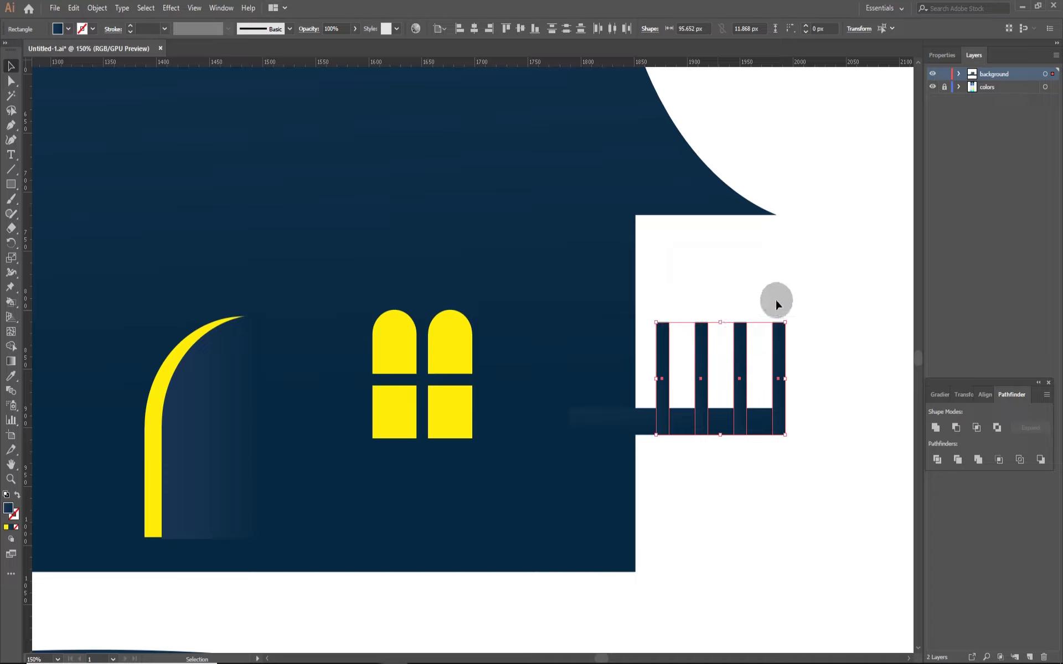
{"action": "left_click_drag", "start_coordinate": [785, 303], "coordinate": [709, 433]}
{"action": "left_click_drag", "start_coordinate": [679, 321], "coordinate": [651, 478]}
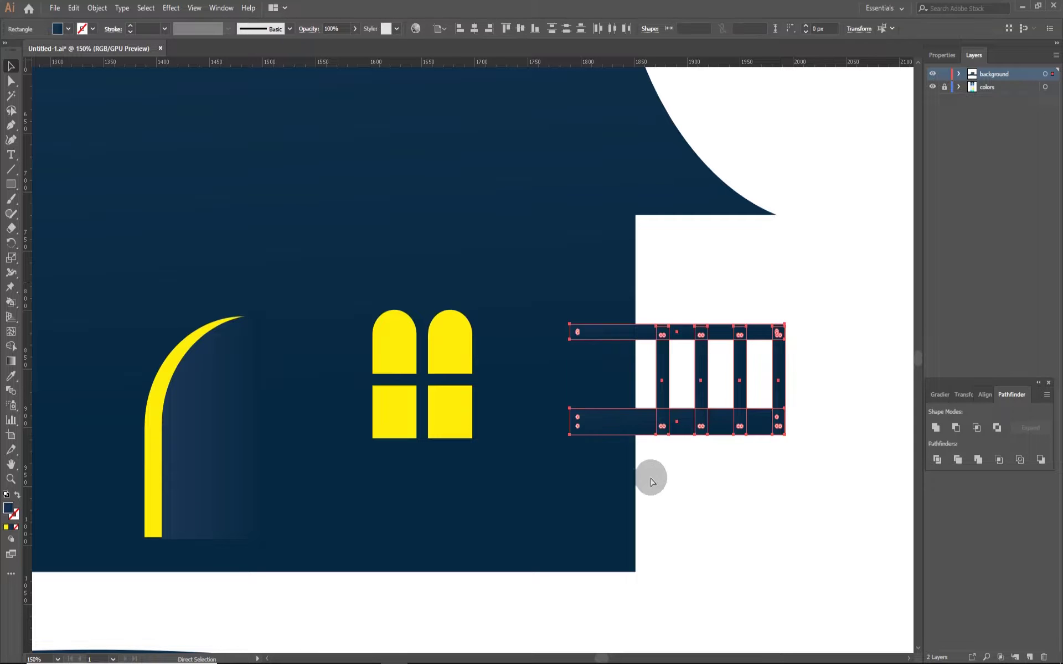
{"action": "key", "text": "ctrl+shift+a"}
{"action": "key", "text": "p"}
{"action": "scroll", "coordinate": [685, 193], "scroll_direction": "up", "scroll_amount": 1}
Step: Outline a lamp half above the railing, mirror it and join into one lamp shape
{"action": "left_click", "coordinate": [693, 222]}
{"action": "left_click", "coordinate": [692, 260]}
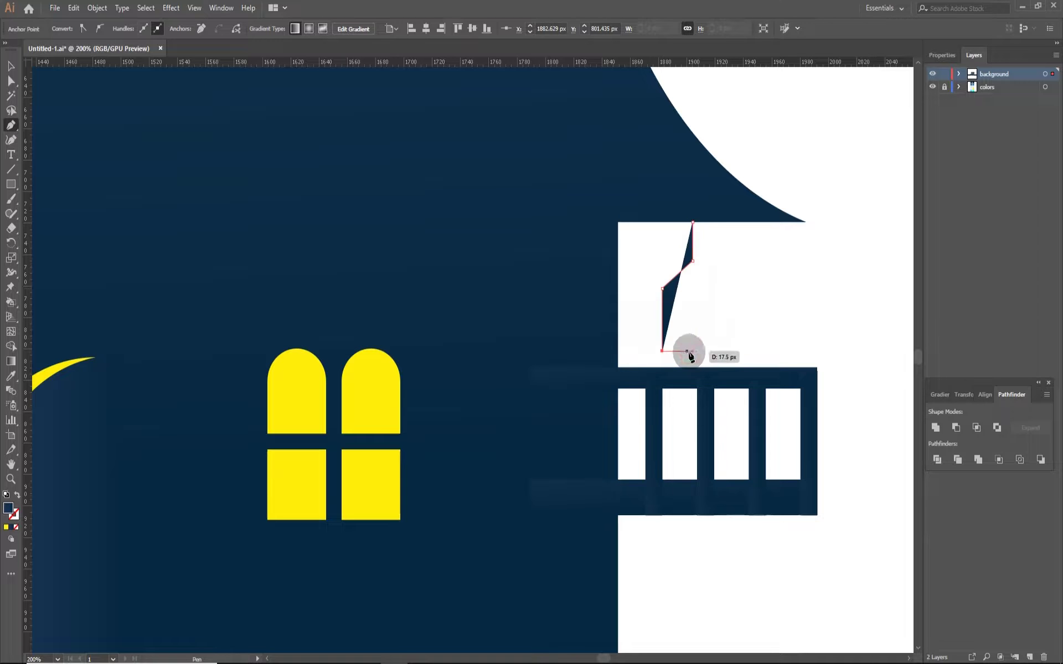
{"action": "left_click", "coordinate": [693, 222]}
{"action": "right_click", "coordinate": [676, 299]}
{"action": "left_click", "coordinate": [767, 523]}
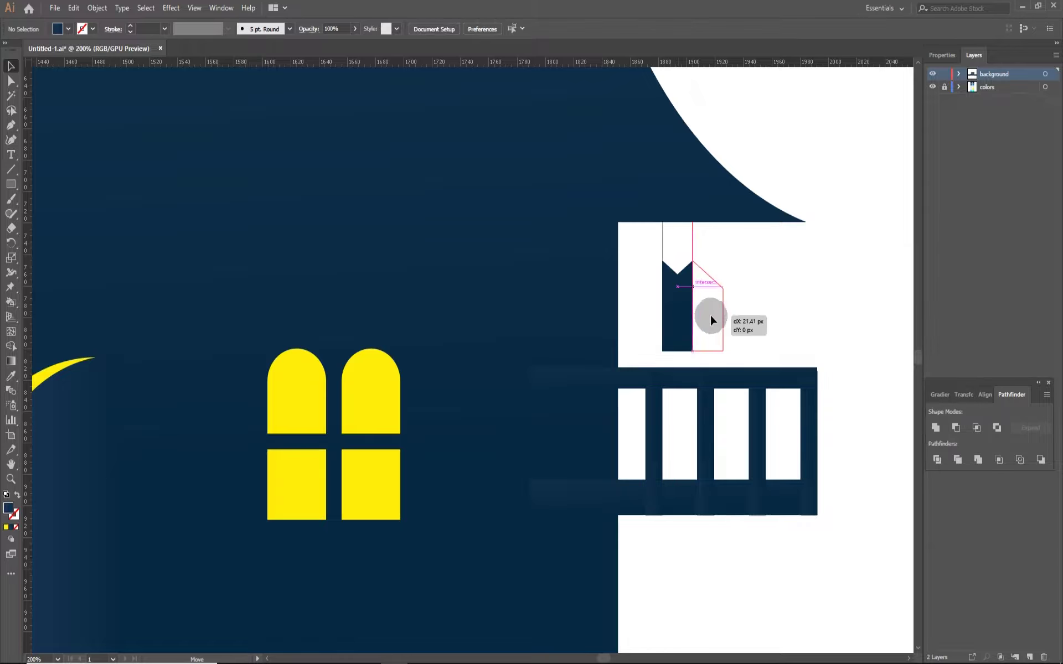
{"action": "scroll", "coordinate": [723, 285], "scroll_direction": "up", "scroll_amount": 1}
{"action": "left_click_drag", "start_coordinate": [755, 290], "coordinate": [772, 353]}
{"action": "left_click_drag", "start_coordinate": [684, 346], "coordinate": [693, 347]}
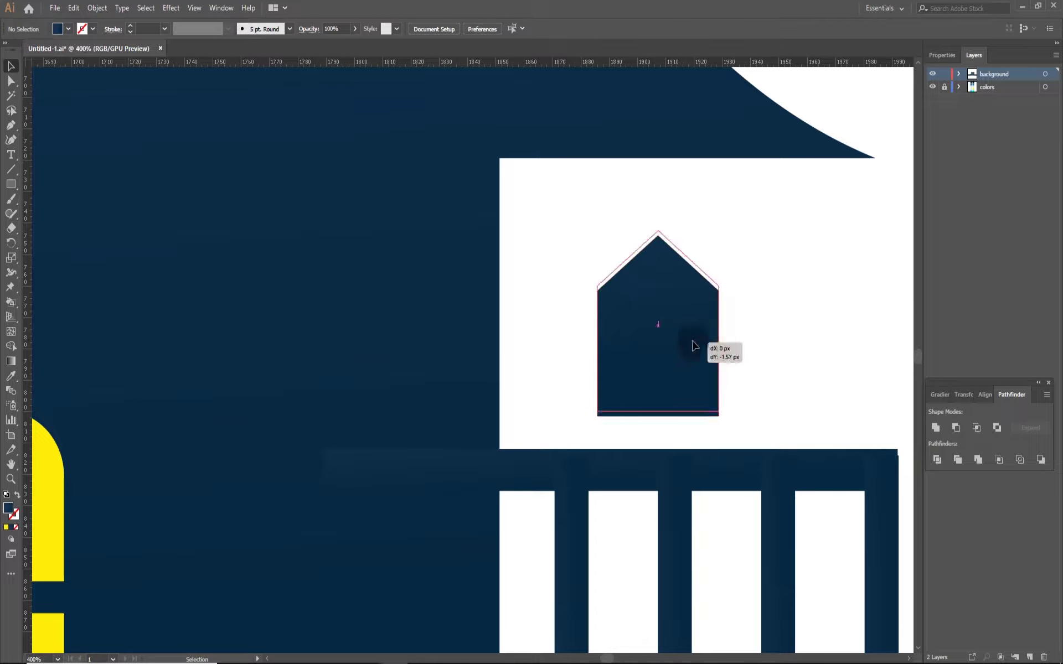
{"action": "scroll", "coordinate": [721, 349], "scroll_direction": "down", "scroll_amount": 1}
{"action": "scroll", "coordinate": [760, 339], "scroll_direction": "down", "scroll_amount": 2}
Step: Draw a thin stem linking the lamp to the porch roof, discarding a trial base curve
{"action": "left_click_drag", "start_coordinate": [703, 244], "coordinate": [703, 281]}
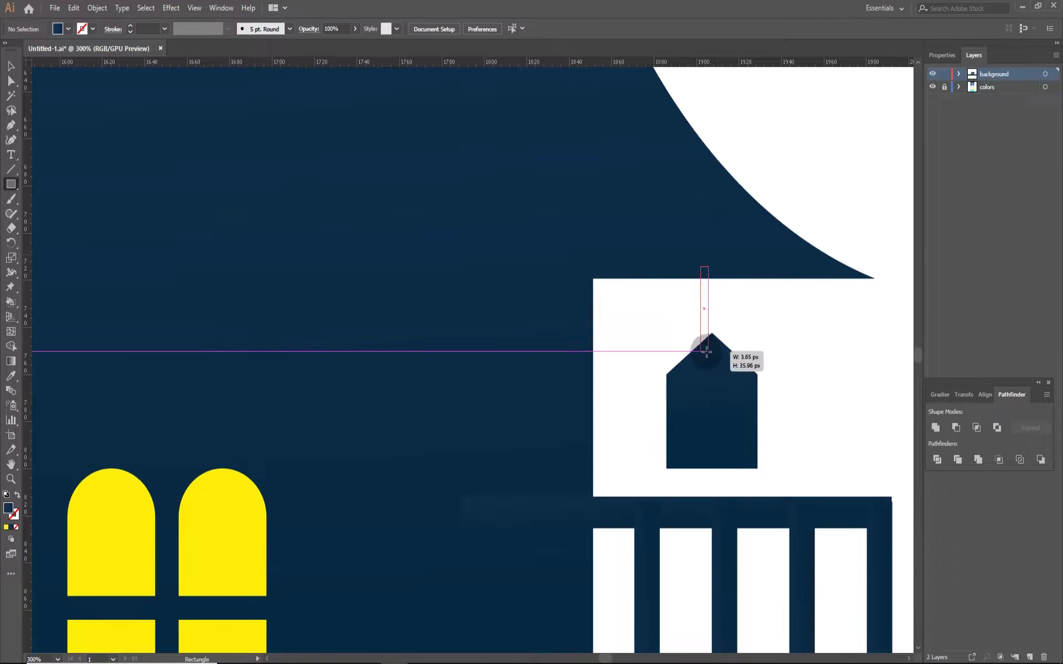
{"action": "scroll", "coordinate": [704, 288], "scroll_direction": "up", "scroll_amount": 2}
{"action": "left_click", "coordinate": [786, 422]}
{"action": "scroll", "coordinate": [764, 430], "scroll_direction": "down", "scroll_amount": 1}
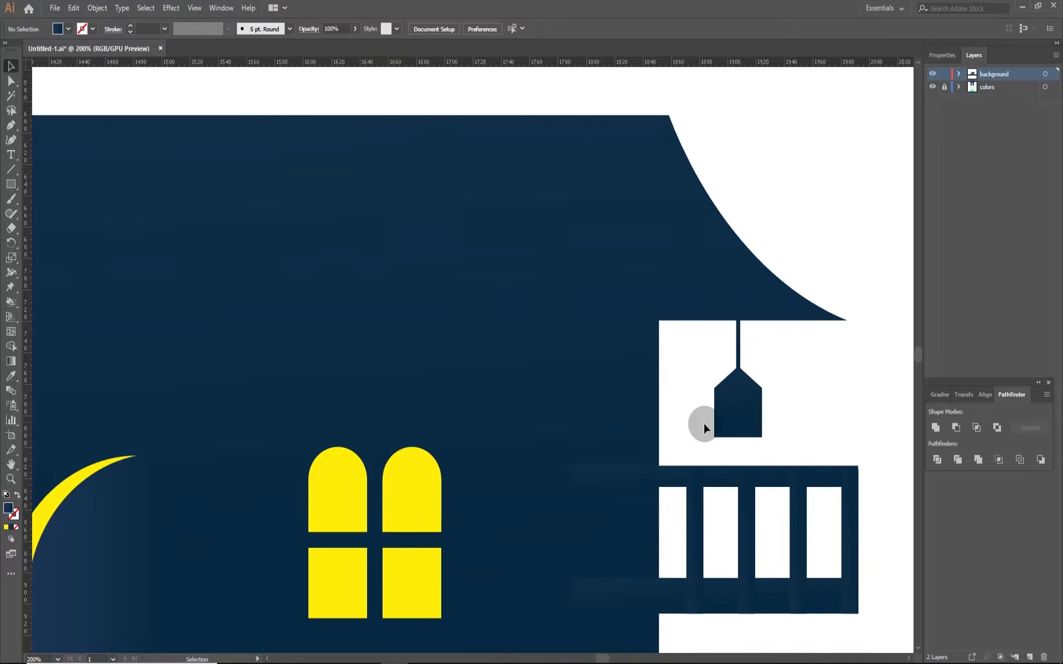
{"action": "key", "text": "p"}
{"action": "scroll", "coordinate": [653, 398], "scroll_direction": "up", "scroll_amount": 3}
{"action": "scroll", "coordinate": [593, 439], "scroll_direction": "up", "scroll_amount": 2}
{"action": "left_click", "coordinate": [588, 439]}
{"action": "mouse_move", "coordinate": [873, 439]}
{"action": "left_mouse_down"}
{"action": "mouse_move", "coordinate": [897, 515]}
{"action": "mouse_move", "coordinate": [699, 551]}
{"action": "left_mouse_up"}
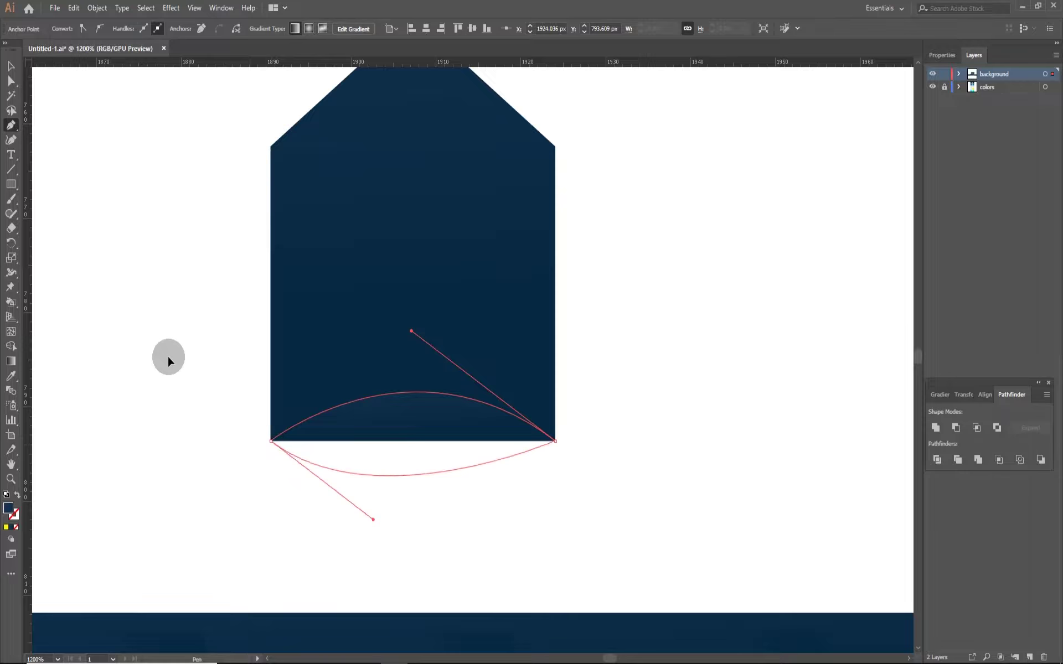
{"action": "key", "text": "ctrl+shift+a"}
Step: Add a flattened yellow ellipse as wide as the lamp's bottom
{"action": "key", "text": "l"}
{"action": "left_click_drag", "start_coordinate": [342, 409], "coordinate": [498, 526]}
{"action": "key", "text": "v"}
{"action": "left_click_drag", "start_coordinate": [391, 299], "coordinate": [368, 432]}
{"action": "left_click_drag", "start_coordinate": [498, 438], "coordinate": [546, 441]}
{"action": "key", "text": "ctrl+shift+a"}
{"action": "key", "text": "ctrl+minus"}
{"action": "key", "text": "ctrl+minus"}
{"action": "key", "text": "ctrl+minus"}
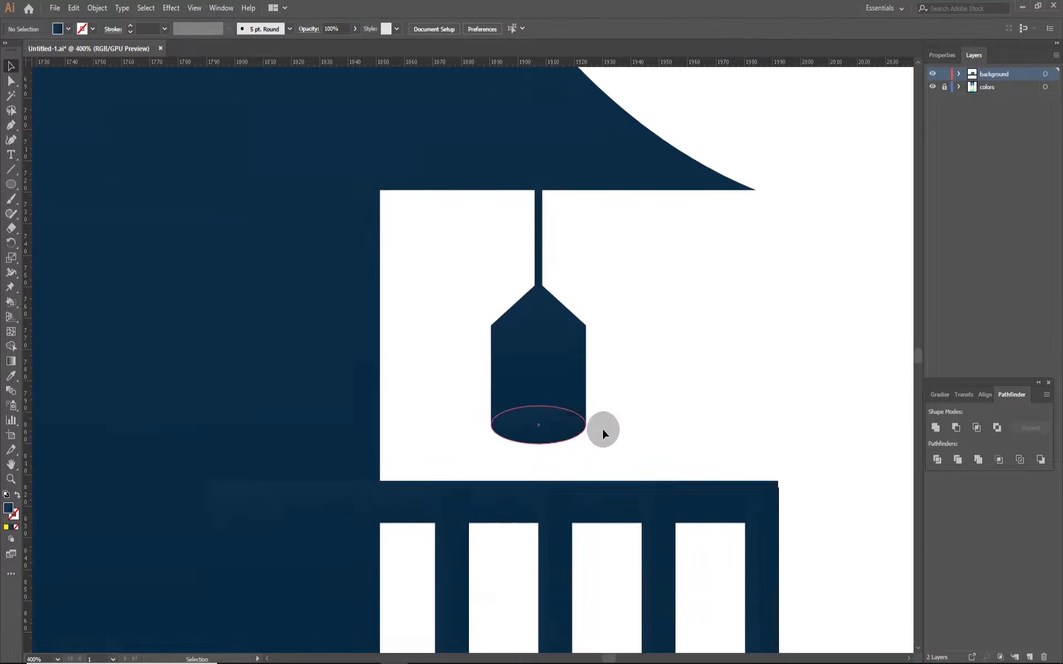
{"action": "scroll", "coordinate": [603, 434], "scroll_direction": "down", "scroll_amount": 1}
{"action": "left_click_drag", "start_coordinate": [609, 454], "coordinate": [560, 443]}
{"action": "left_click", "coordinate": [558, 401]}
{"action": "scroll", "coordinate": [618, 399], "scroll_direction": "down", "scroll_amount": 2}
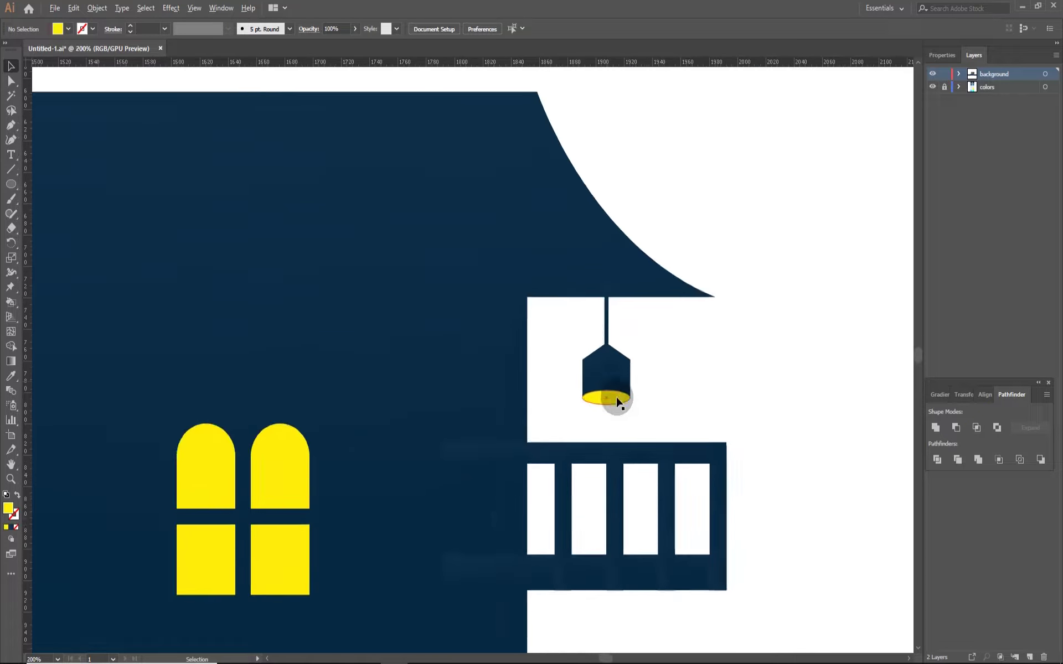
{"action": "scroll", "coordinate": [594, 399], "scroll_direction": "up", "scroll_amount": 3}
Step: Centre a small bulb circle on the yellow ellipse and bring it to front
{"action": "key", "text": "l"}
{"action": "mouse_move", "coordinate": [747, 263]}
{"action": "left_mouse_down"}
{"action": "mouse_move", "coordinate": [769, 287]}
{"action": "mouse_move", "coordinate": [588, 383]}
{"action": "left_mouse_up"}
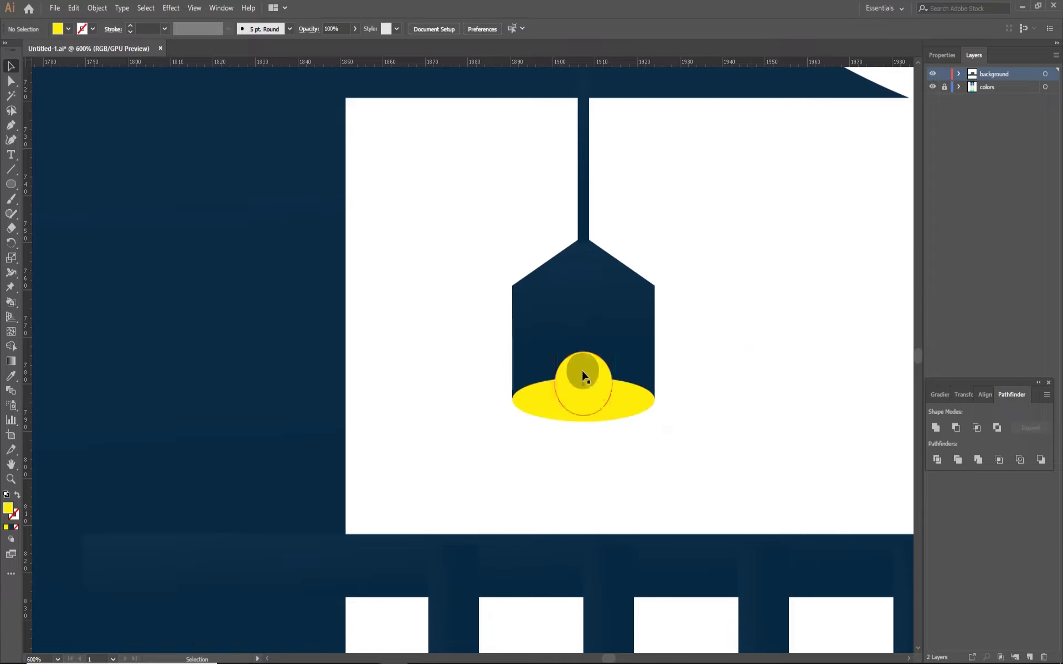
{"action": "scroll", "coordinate": [387, 257], "scroll_direction": "down", "scroll_amount": 3}
{"action": "scroll", "coordinate": [662, 339], "scroll_direction": "up", "scroll_amount": 3}
{"action": "left_click", "coordinate": [662, 339]}
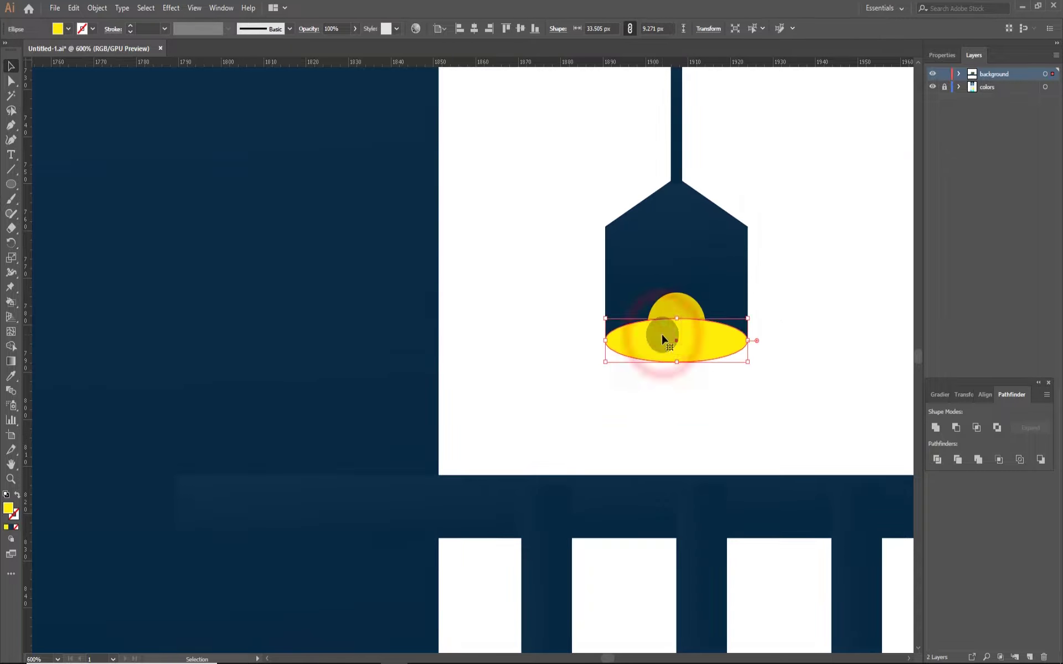
{"action": "left_click", "coordinate": [833, 352]}
{"action": "left_click_drag", "start_coordinate": [686, 378], "coordinate": [686, 349]}
{"action": "right_click", "coordinate": [692, 352]}
{"action": "left_click", "coordinate": [847, 604]}
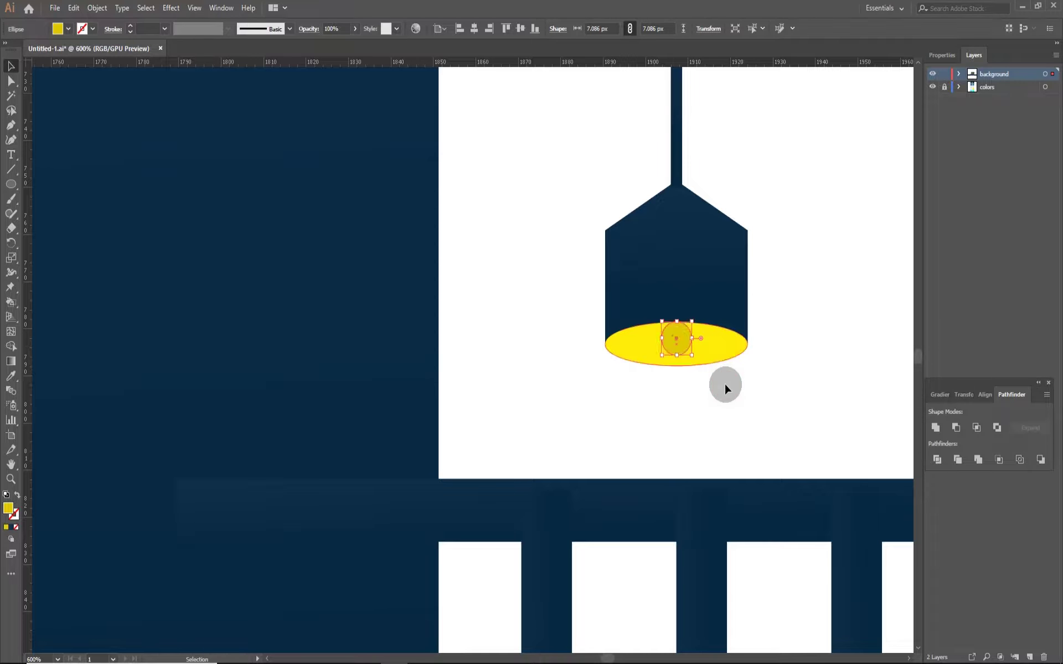
{"action": "scroll", "coordinate": [685, 345], "scroll_direction": "down", "scroll_amount": 3}
{"action": "scroll", "coordinate": [700, 363], "scroll_direction": "up", "scroll_amount": 2}
{"action": "scroll", "coordinate": [700, 362], "scroll_direction": "down", "scroll_amount": 3}
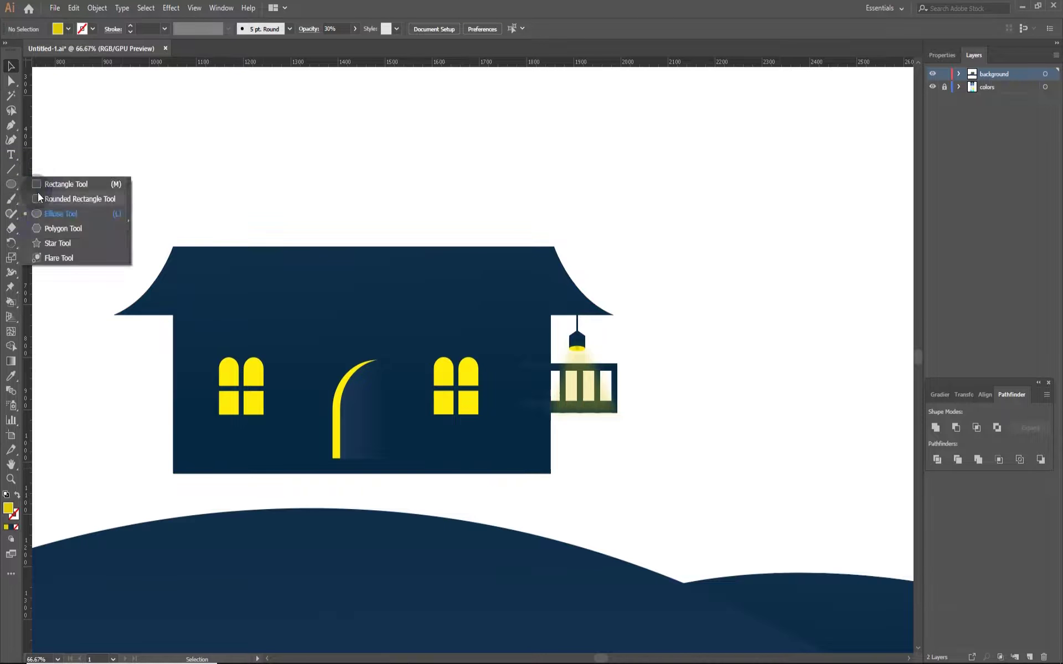
Step: Draw a tall tower rectangle above the roof with a narrower rectangle over its right half
{"action": "left_click_drag", "start_coordinate": [11, 184], "coordinate": [102, 181]}
{"action": "left_click_drag", "start_coordinate": [253, 239], "coordinate": [342, 332]}
{"action": "scroll", "coordinate": [345, 256], "scroll_direction": "up", "scroll_amount": 1}
{"action": "left_click_drag", "start_coordinate": [391, 301], "coordinate": [349, 301]}
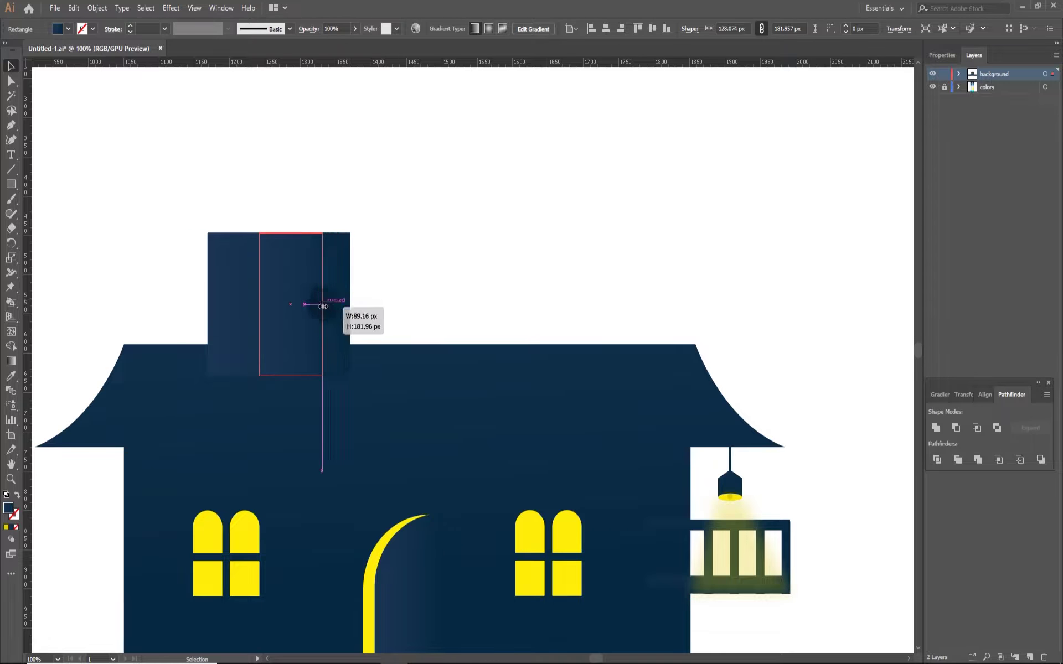
{"action": "left_click_drag", "start_coordinate": [253, 301], "coordinate": [269, 301]}
Step: Recolor the tower halves: a different hue on the right, house navy and dark teal fills
{"action": "double_click", "coordinate": [9, 508]}
{"action": "left_click", "coordinate": [697, 363]}
{"action": "left_click", "coordinate": [801, 216]}
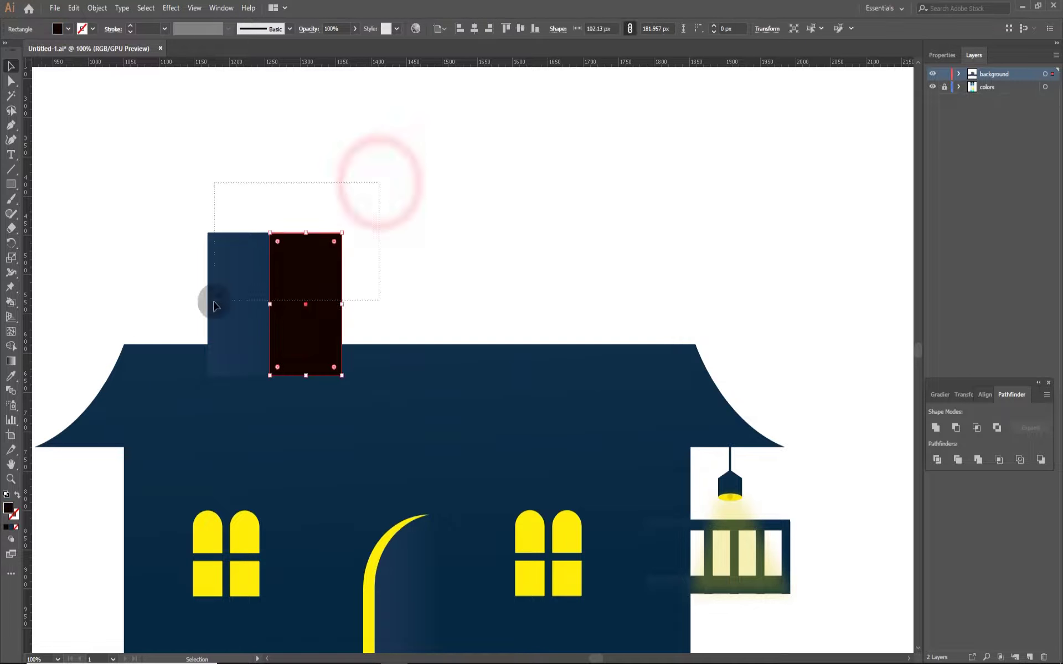
{"action": "scroll", "coordinate": [356, 273], "scroll_direction": "down", "scroll_amount": 1}
{"action": "key", "text": "i"}
{"action": "left_click", "coordinate": [288, 271]}
{"action": "double_click", "coordinate": [9, 508]}
{"action": "key", "text": "Return"}
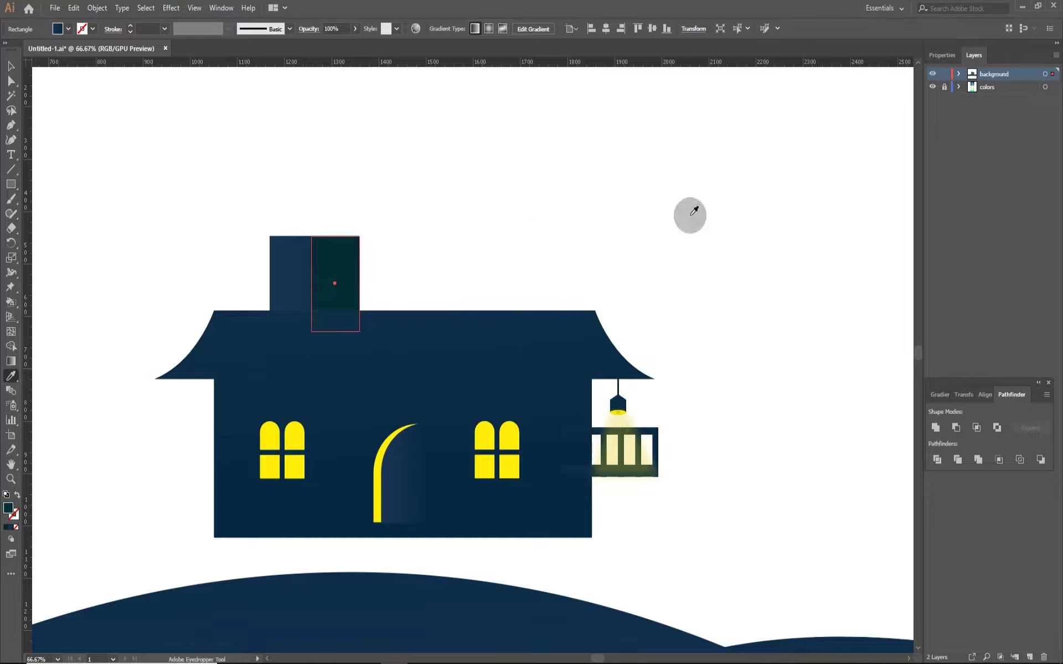
Step: Add two yellow windows, one on each half of the tower
{"action": "left_click_drag", "start_coordinate": [335, 283], "coordinate": [491, 221]}
{"action": "scroll", "coordinate": [490, 277], "scroll_direction": "up", "scroll_amount": 2}
{"action": "left_click_drag", "start_coordinate": [490, 277], "coordinate": [182, 277]}
{"action": "left_click", "coordinate": [357, 225]}
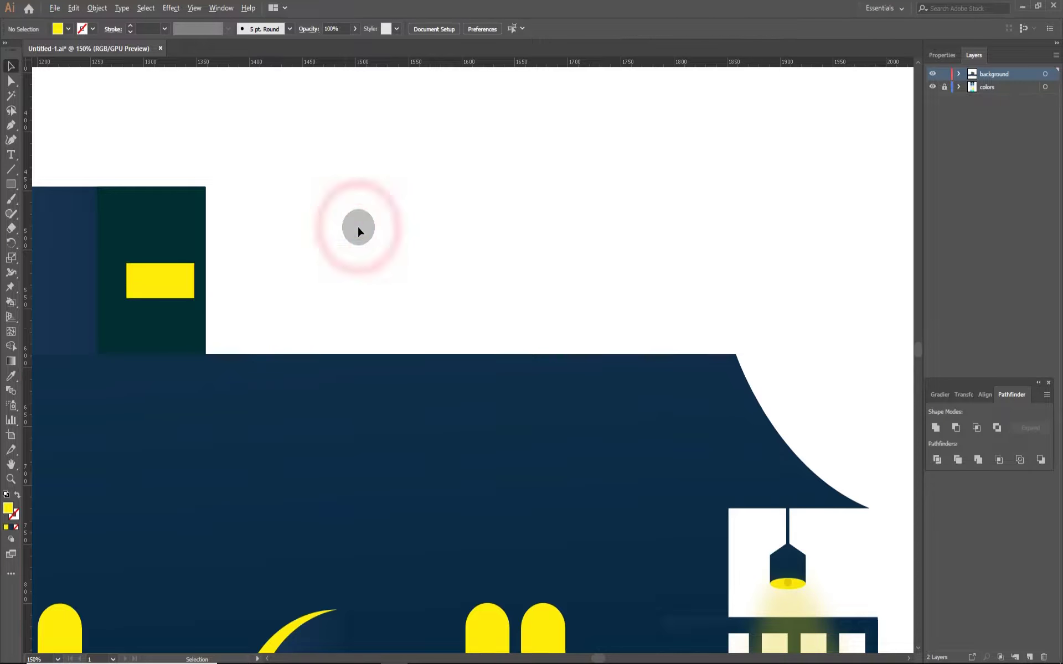
{"action": "left_click_drag", "start_coordinate": [326, 358], "coordinate": [220, 357]}
{"action": "left_click", "coordinate": [8, 186]}
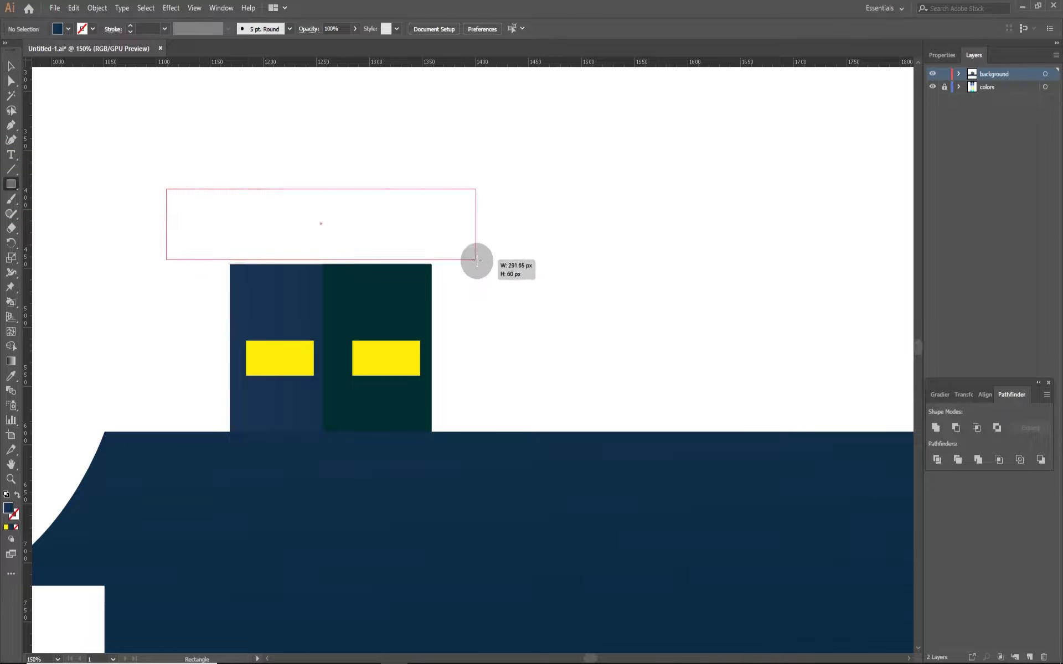
Step: Draw a rectangle above the tower and pull its top corners together into a pointed roof
{"action": "left_click_drag", "start_coordinate": [476, 260], "coordinate": [476, 259]}
{"action": "scroll", "coordinate": [348, 218], "scroll_direction": "down", "scroll_amount": 3}
{"action": "scroll", "coordinate": [279, 196], "scroll_direction": "up", "scroll_amount": 3}
{"action": "key", "text": "a"}
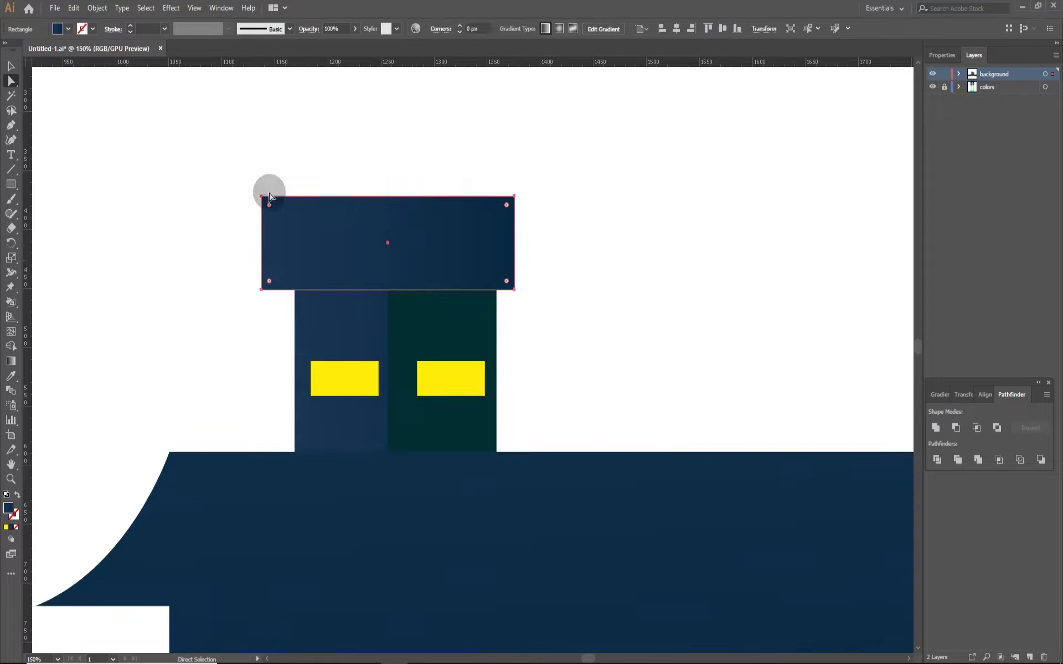
{"action": "left_click_drag", "start_coordinate": [262, 196], "coordinate": [388, 196]}
{"action": "left_click_drag", "start_coordinate": [514, 196], "coordinate": [387, 196]}
Step: Start a straight path at the roof's bottom-right corner with the Pen tool
{"action": "key", "text": "p"}
{"action": "scroll", "coordinate": [426, 195], "scroll_direction": "up", "scroll_amount": 3}
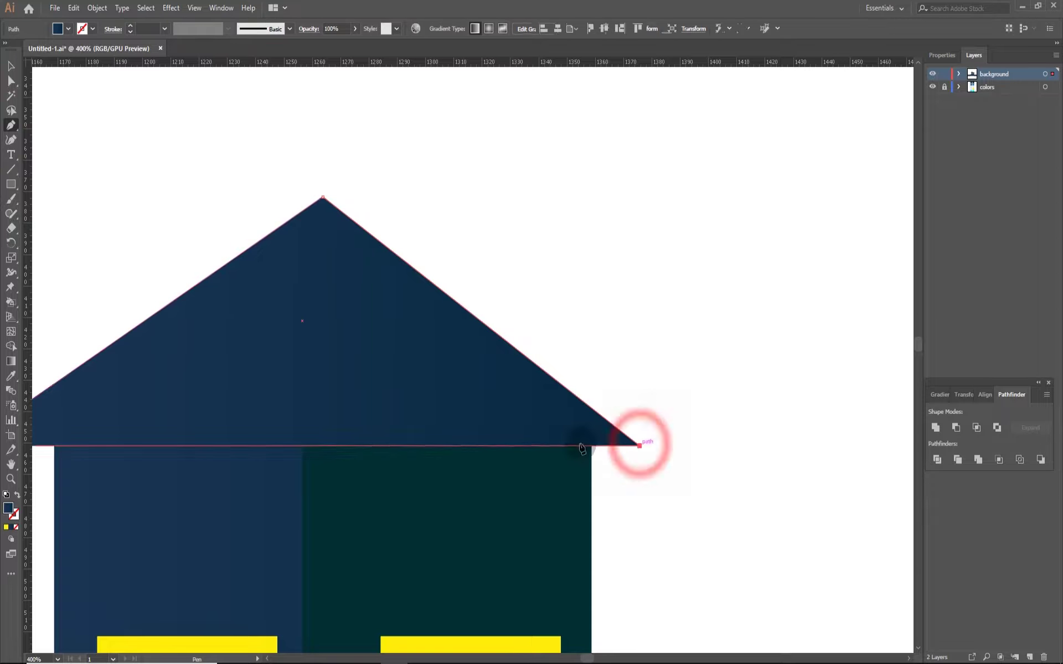
{"action": "left_click", "coordinate": [640, 446]}
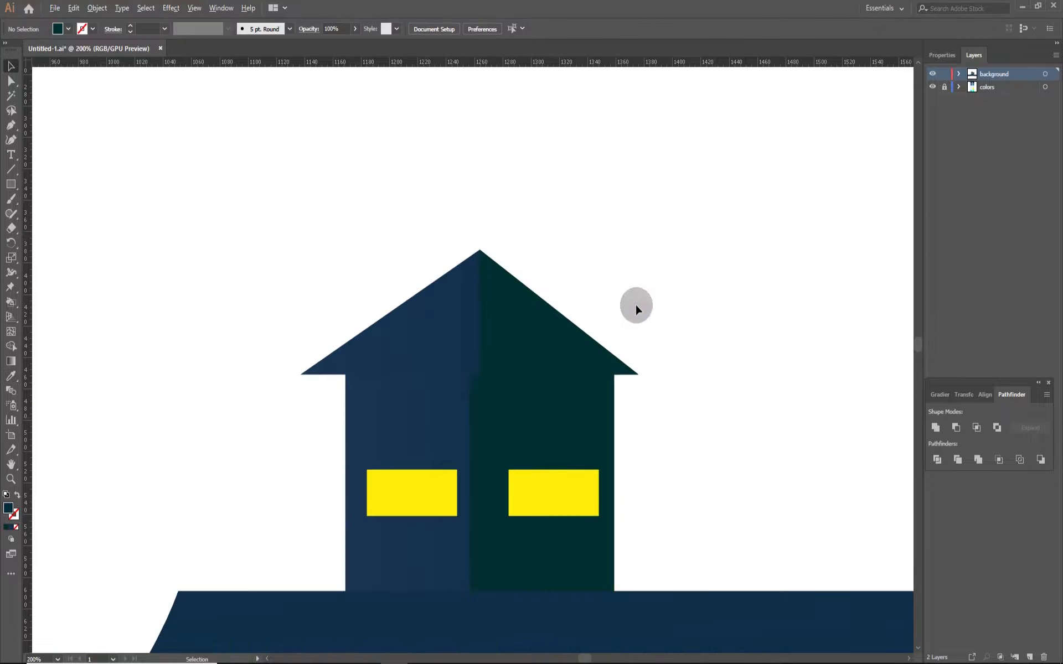
{"action": "key", "text": "ctrl+1"}
{"action": "left_click", "coordinate": [812, 216]}
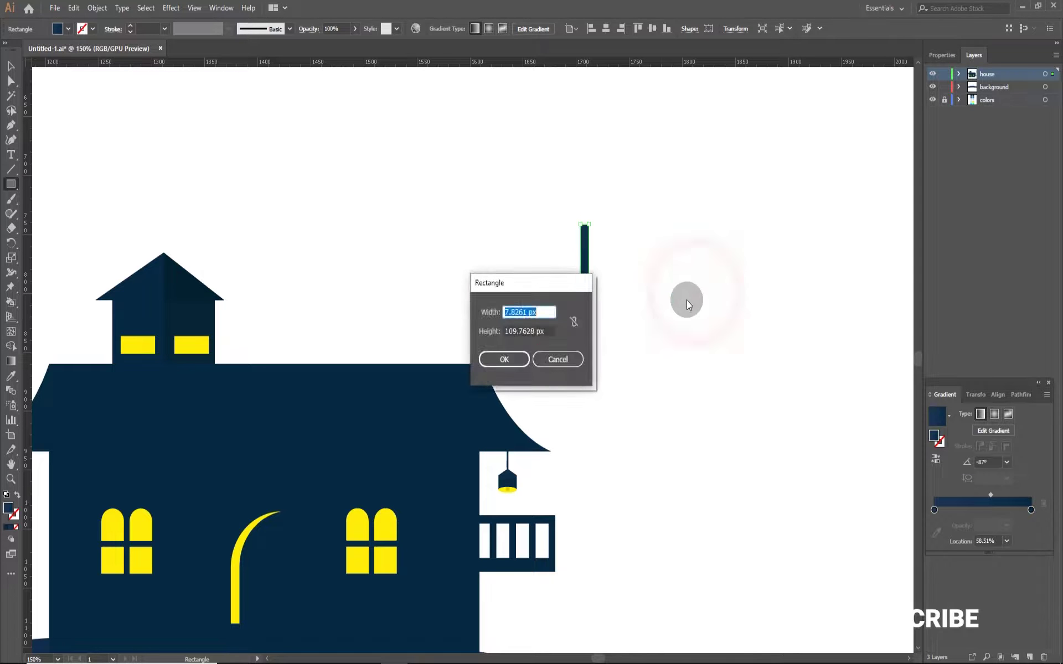
Step: Set the crossbar on the upright bar and rotate a copy of it
{"action": "mouse_move", "coordinate": [710, 273]}
{"action": "left_mouse_down"}
{"action": "mouse_move", "coordinate": [756, 335]}
{"action": "mouse_move", "coordinate": [573, 200]}
{"action": "mouse_move", "coordinate": [592, 179]}
{"action": "left_mouse_up"}
{"action": "scroll", "coordinate": [764, 343], "scroll_direction": "up", "scroll_amount": 2}
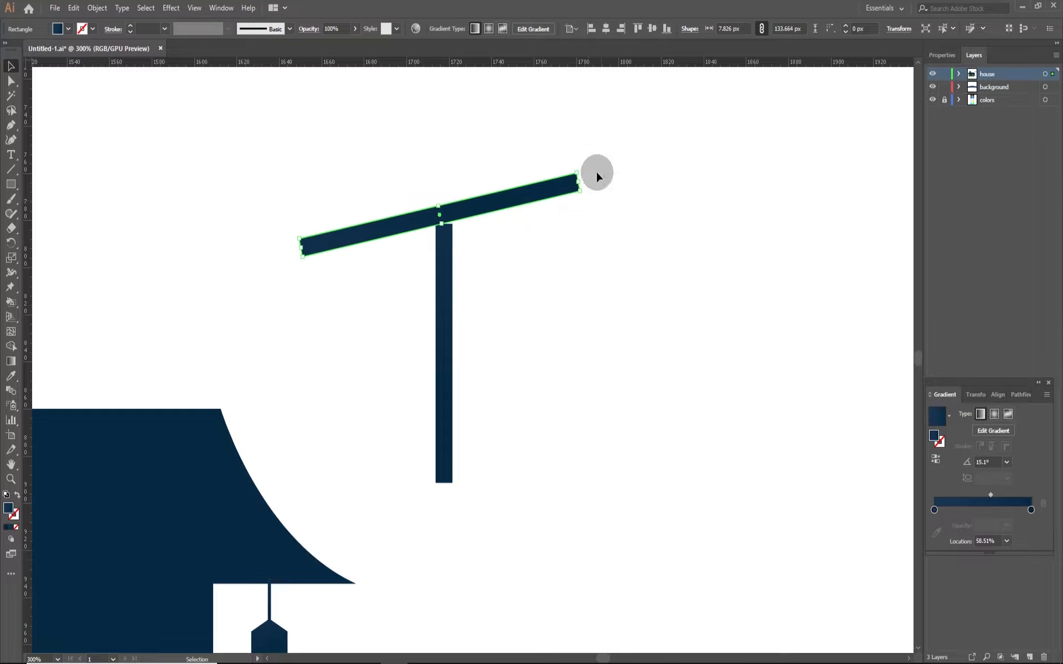
{"action": "left_click", "coordinate": [452, 358]}
{"action": "left_click_drag", "start_coordinate": [447, 319], "coordinate": [670, 244]}
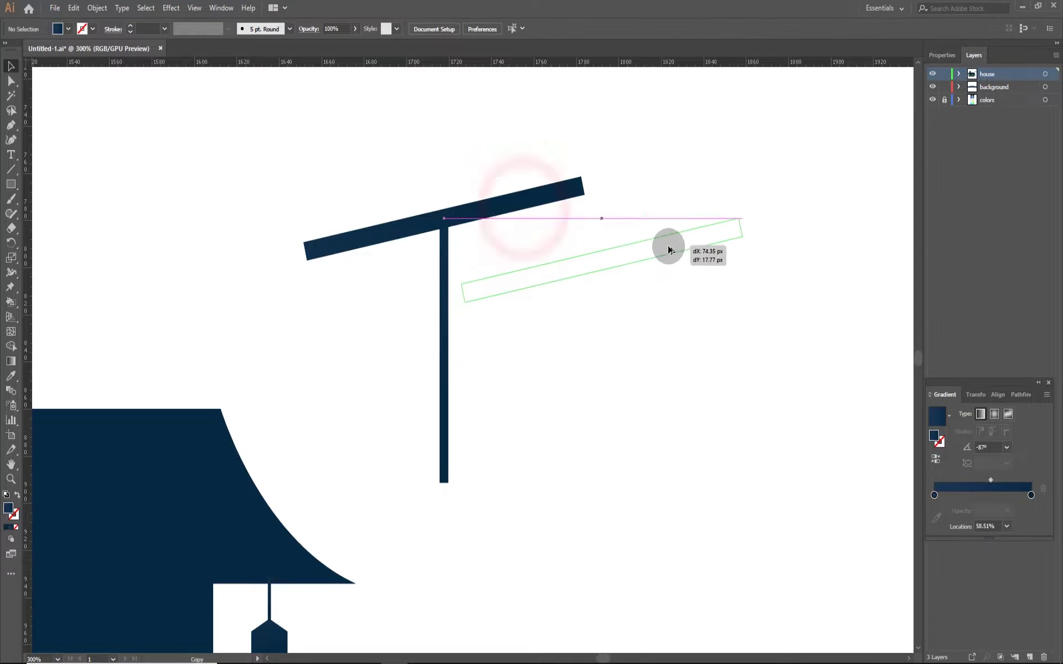
{"action": "right_click", "coordinate": [688, 238]}
{"action": "left_click", "coordinate": [806, 441]}
{"action": "left_click", "coordinate": [902, 451]}
Step: Shorten the rotated rod, round its ends and place it across the crossbar
{"action": "mouse_move", "coordinate": [629, 411]}
{"action": "left_mouse_down"}
{"action": "mouse_move", "coordinate": [620, 305]}
{"action": "mouse_move", "coordinate": [373, 274]}
{"action": "left_mouse_up"}
{"action": "scroll", "coordinate": [360, 229], "scroll_direction": "up", "scroll_amount": 2}
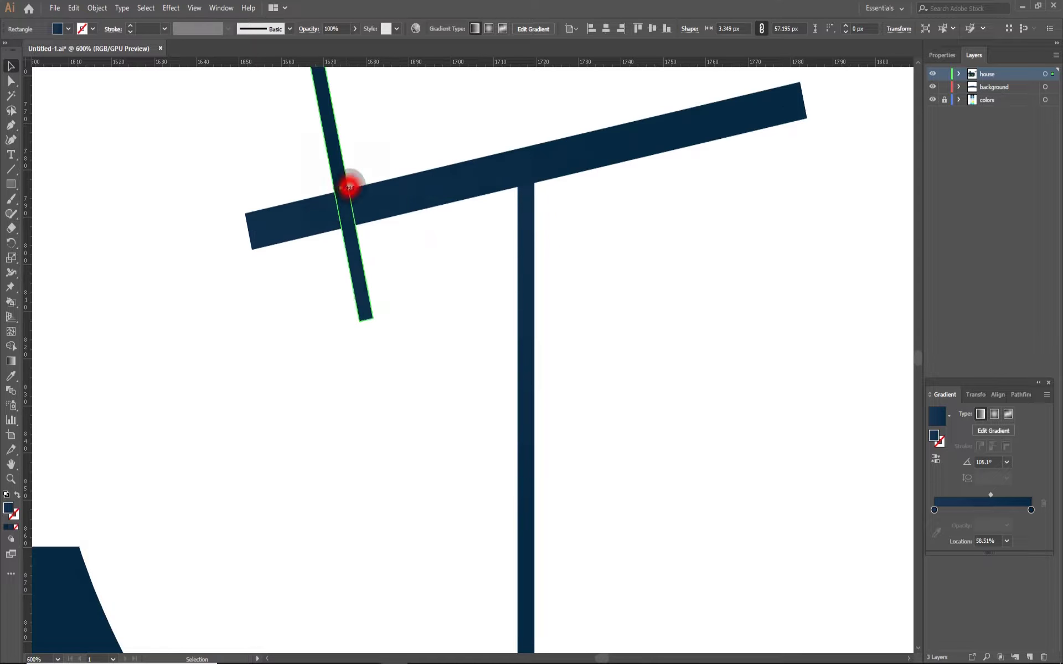
{"action": "left_click_drag", "start_coordinate": [342, 226], "coordinate": [342, 226]}
{"action": "key", "text": "a"}
{"action": "left_click", "coordinate": [320, 136]}
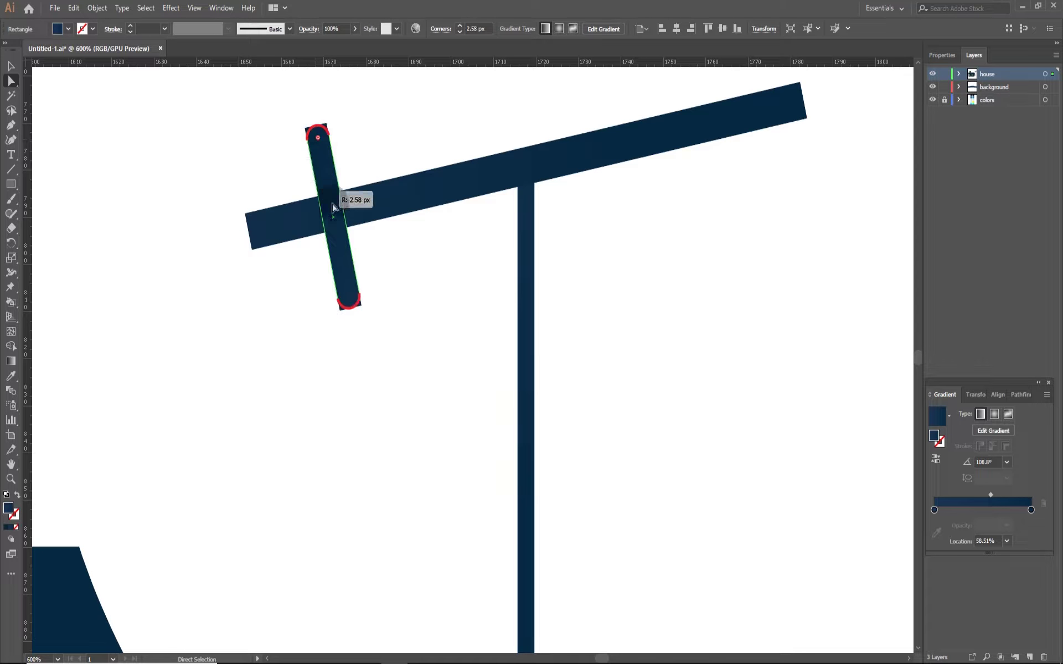
{"action": "scroll", "coordinate": [332, 233], "scroll_direction": "down", "scroll_amount": 2}
{"action": "key", "text": "v"}
Step: Duplicate another rod and group all the antenna parts with Ctrl+G
{"action": "key", "text": "ctrl+d"}
{"action": "left_click_drag", "start_coordinate": [392, 202], "coordinate": [593, 170]}
{"action": "key", "text": "ctrl+g"}
{"action": "scroll", "coordinate": [593, 170], "scroll_direction": "down", "scroll_amount": 4}
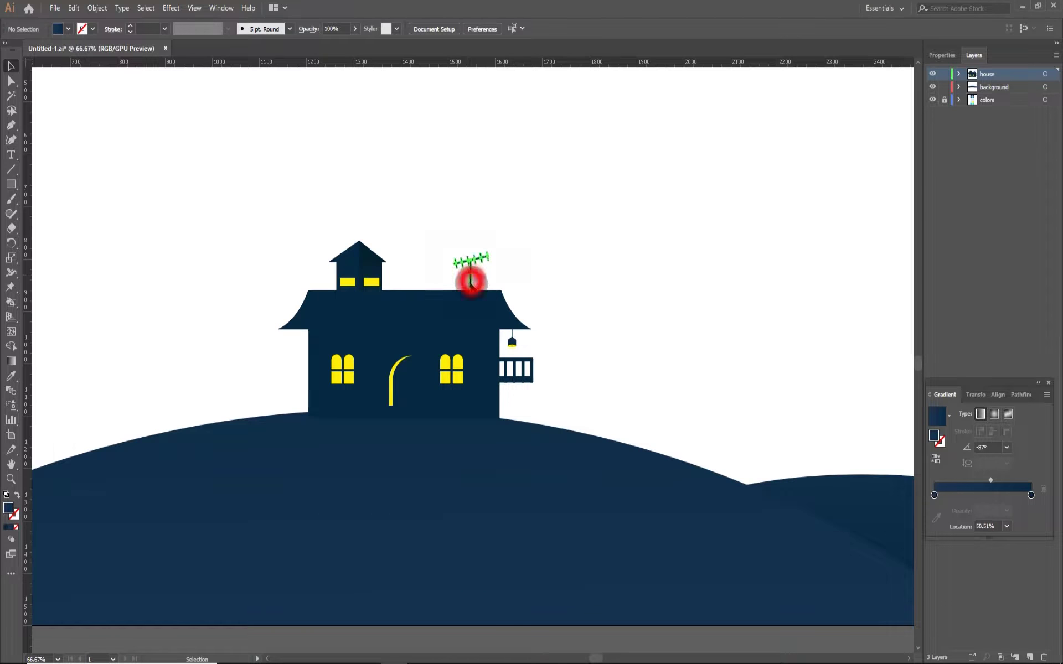
Step: Fully round the tall post's ends and bring it in front of the hill
{"action": "scroll", "coordinate": [428, 302], "scroll_direction": "up", "scroll_amount": 5}
{"action": "left_click", "coordinate": [505, 324]}
{"action": "left_click_drag", "start_coordinate": [505, 324], "coordinate": [593, 356]}
{"action": "right_click", "coordinate": [521, 372]}
{"action": "left_click", "coordinate": [653, 614]}
{"action": "left_click", "coordinate": [494, 459]}
{"action": "left_click", "coordinate": [531, 465]}
{"action": "left_click", "coordinate": [487, 388]}
{"action": "right_click", "coordinate": [487, 354]}
{"action": "left_click", "coordinate": [490, 384]}
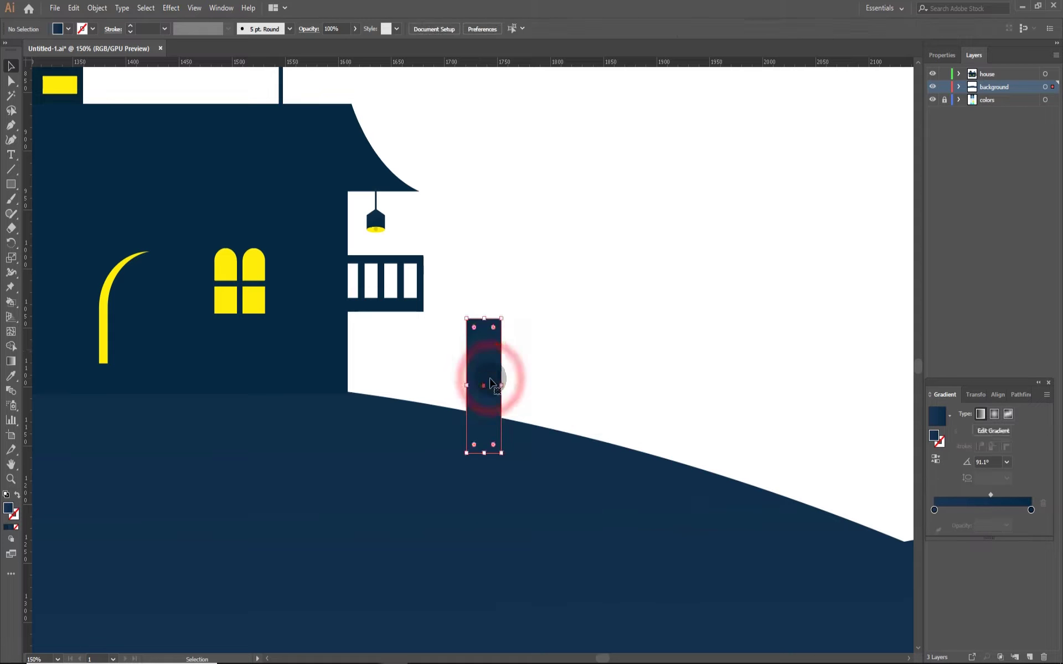
{"action": "scroll", "coordinate": [503, 304], "scroll_direction": "down", "scroll_amount": 3}
Step: Copy the post to the right twice to make three fence posts
{"action": "left_click", "coordinate": [541, 346]}
{"action": "scroll", "coordinate": [541, 347], "scroll_direction": "up", "scroll_amount": 3}
{"action": "left_click_drag", "start_coordinate": [502, 357], "coordinate": [558, 357]}
{"action": "key", "text": "ctrl+d"}
{"action": "left_click", "coordinate": [657, 365]}
{"action": "scroll", "coordinate": [496, 333], "scroll_direction": "up", "scroll_amount": 2}
{"action": "key", "text": "a"}
{"action": "left_click", "coordinate": [713, 398]}
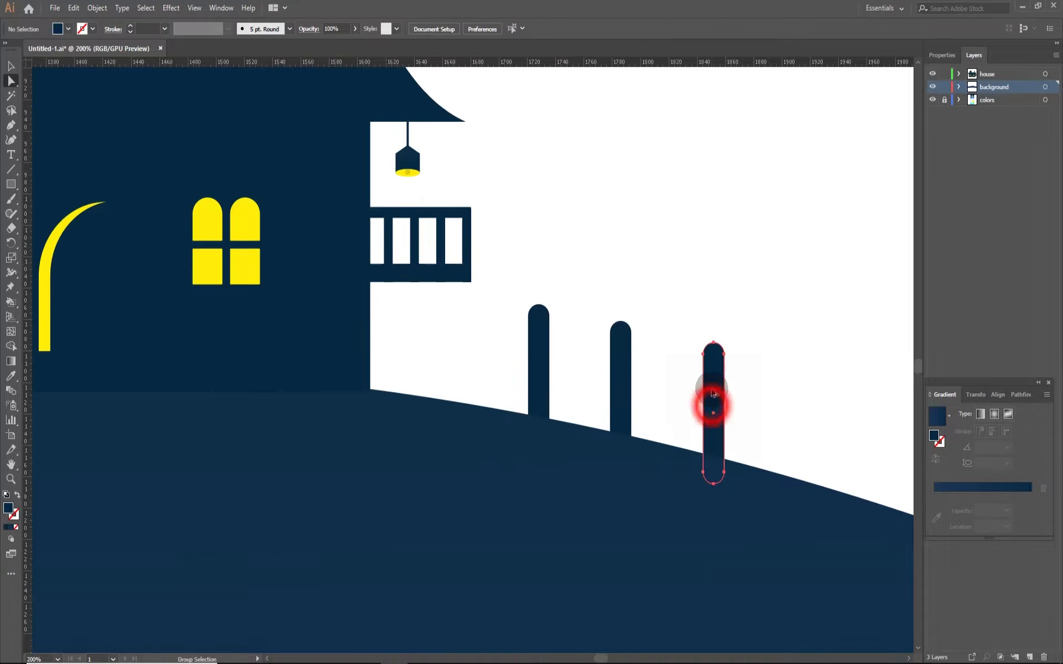
{"action": "left_click", "coordinate": [942, 441]}
Step: Rotate a copy of the right post into a thin horizontal rail spanning the posts
{"action": "right_click", "coordinate": [712, 288]}
{"action": "left_click", "coordinate": [830, 489]}
{"action": "left_click", "coordinate": [902, 456]}
{"action": "left_click_drag", "start_coordinate": [704, 304], "coordinate": [612, 391]}
{"action": "scroll", "coordinate": [569, 351], "scroll_direction": "up", "scroll_amount": 2}
{"action": "mouse_move", "coordinate": [695, 396]}
{"action": "left_mouse_down"}
{"action": "mouse_move", "coordinate": [719, 344]}
{"action": "mouse_move", "coordinate": [882, 336]}
{"action": "left_mouse_up"}
Step: Raise the middle and right posts to match the left, and widen and raise the rail
{"action": "left_click_drag", "start_coordinate": [655, 286], "coordinate": [655, 252]}
{"action": "left_click_drag", "start_coordinate": [847, 330], "coordinate": [848, 255]}
{"action": "left_click_drag", "start_coordinate": [671, 344], "coordinate": [672, 313]}
{"action": "left_click_drag", "start_coordinate": [878, 311], "coordinate": [892, 311]}
{"action": "mouse_move", "coordinate": [557, 314]}
{"action": "left_mouse_down"}
{"action": "mouse_move", "coordinate": [556, 303]}
{"action": "mouse_move", "coordinate": [716, 373]}
{"action": "mouse_move", "coordinate": [806, 517]}
{"action": "left_mouse_up"}
{"action": "scroll", "coordinate": [807, 517], "scroll_direction": "down", "scroll_amount": 2}
{"action": "scroll", "coordinate": [526, 379], "scroll_direction": "down", "scroll_amount": 2}
Step: Position a second rail lower down and tilt the fence to follow the slope
{"action": "left_click_drag", "start_coordinate": [526, 380], "coordinate": [657, 378]}
{"action": "left_click_drag", "start_coordinate": [716, 297], "coordinate": [692, 309]}
{"action": "key", "text": "ctrl+z"}
{"action": "left_click", "coordinate": [587, 354]}
{"action": "left_click", "coordinate": [712, 301]}
{"action": "scroll", "coordinate": [712, 302], "scroll_direction": "down", "scroll_amount": 3}
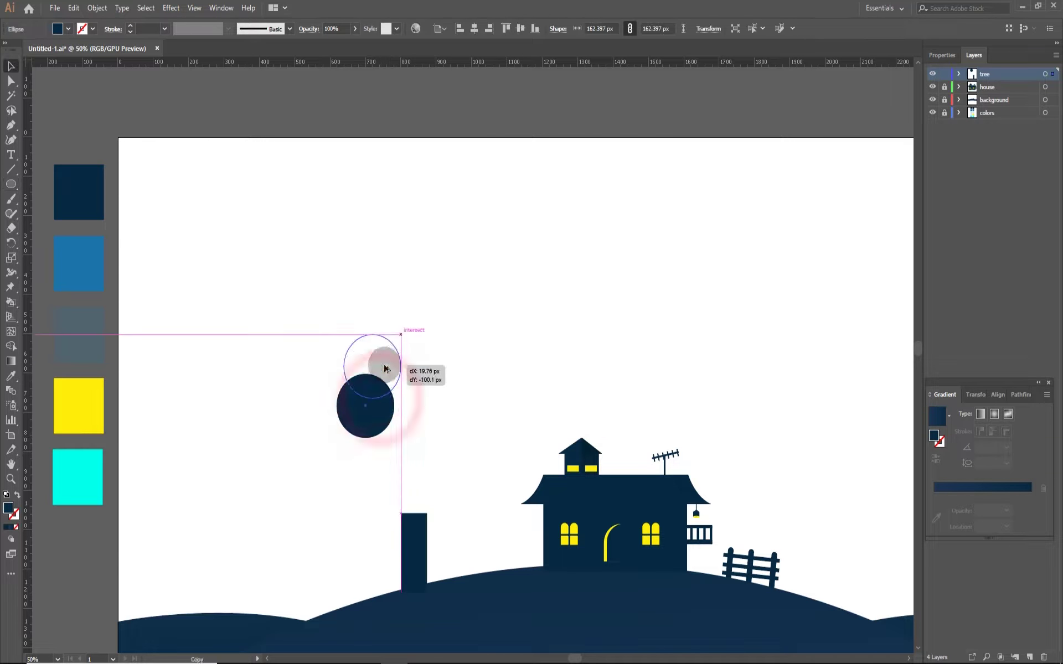
Step: Build the tree crown from copied circles, merge them and set it on the trunk
{"action": "mouse_move", "coordinate": [448, 416]}
{"action": "left_mouse_down"}
{"action": "mouse_move", "coordinate": [450, 459]}
{"action": "mouse_move", "coordinate": [463, 297]}
{"action": "mouse_move", "coordinate": [546, 382]}
{"action": "mouse_move", "coordinate": [499, 394]}
{"action": "mouse_move", "coordinate": [480, 431]}
{"action": "mouse_move", "coordinate": [437, 293]}
{"action": "left_mouse_up"}
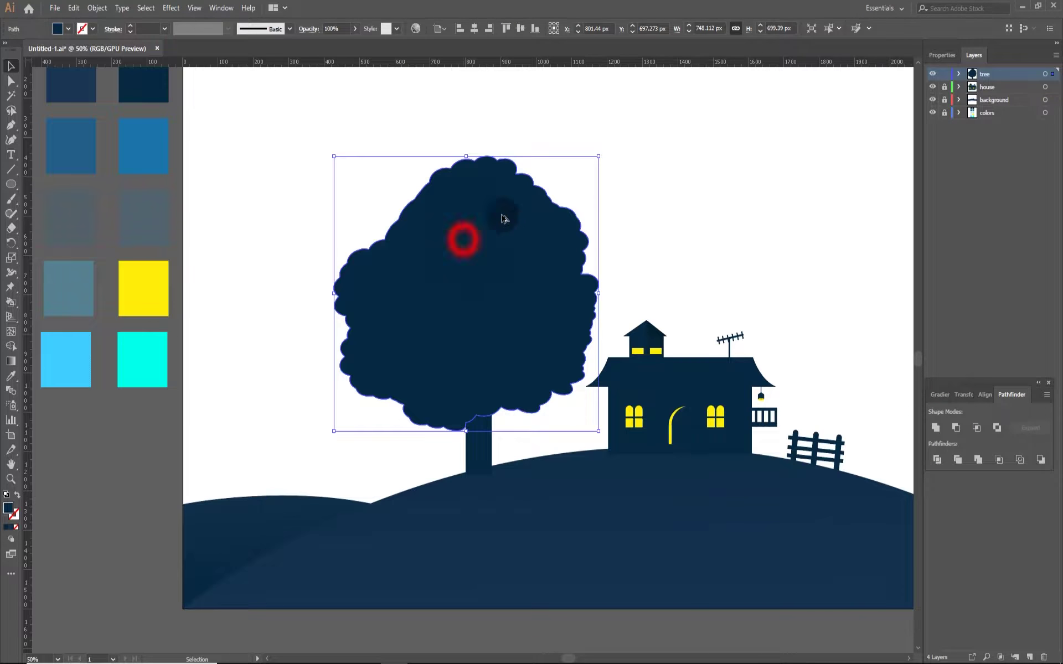
{"action": "left_click_drag", "start_coordinate": [504, 219], "coordinate": [424, 230]}
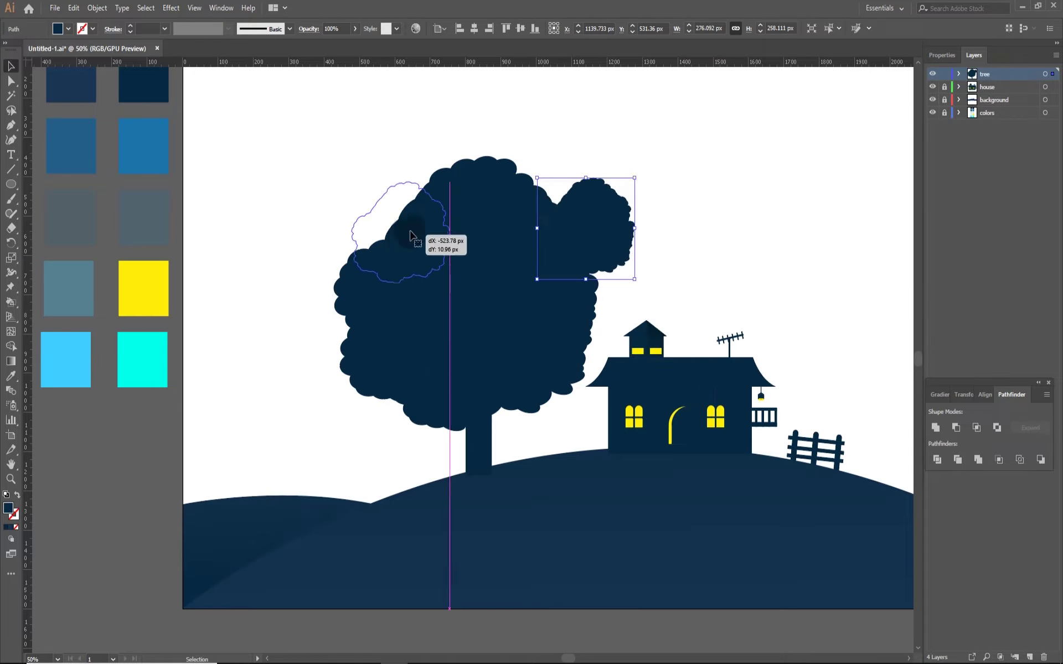
{"action": "left_click", "coordinate": [936, 428]}
{"action": "left_click_drag", "start_coordinate": [542, 252], "coordinate": [541, 267]}
Step: Add an angled branch to the trunk and extend the trunk base down to the hill
{"action": "left_click_drag", "start_coordinate": [581, 374], "coordinate": [553, 387]}
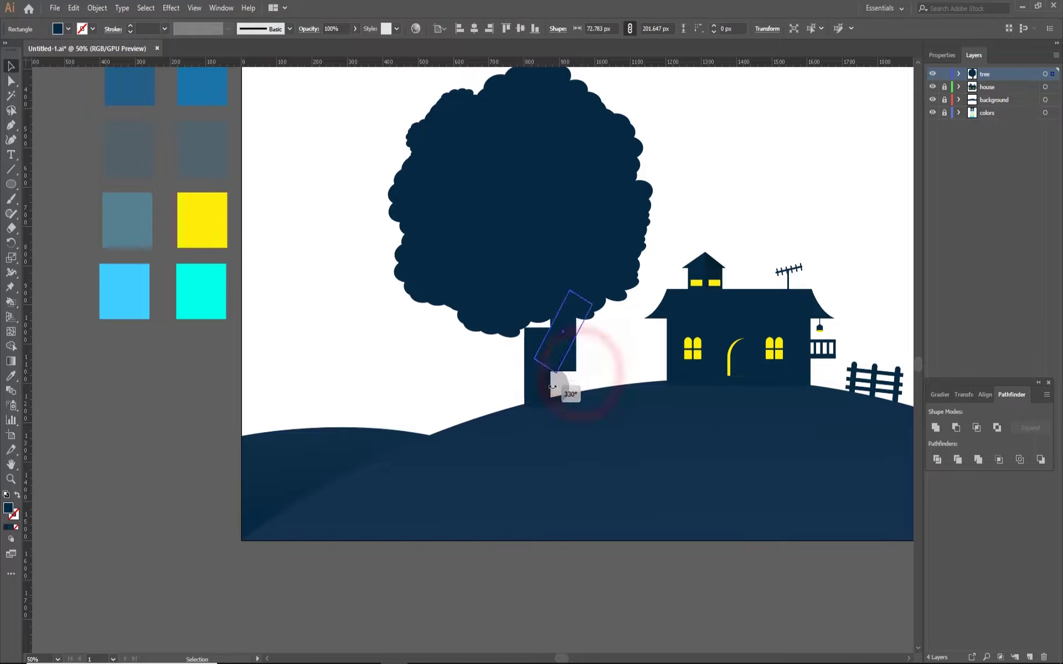
{"action": "left_click_drag", "start_coordinate": [538, 320], "coordinate": [545, 344]}
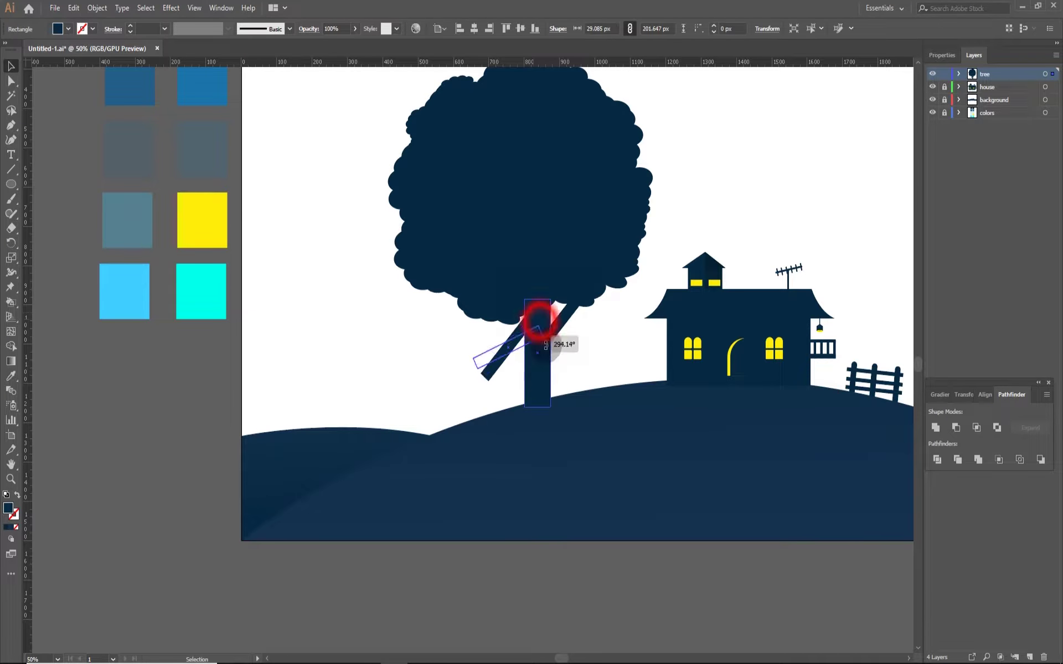
{"action": "left_click_drag", "start_coordinate": [431, 280], "coordinate": [542, 338]}
{"action": "scroll", "coordinate": [487, 288], "scroll_direction": "up", "scroll_amount": 1}
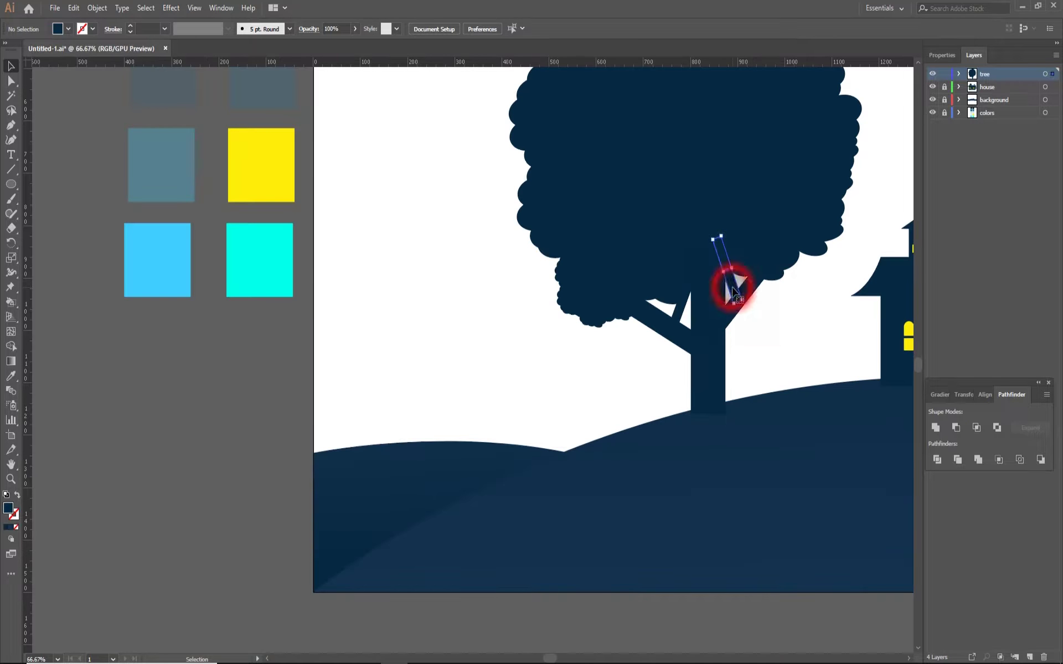
{"action": "left_click_drag", "start_coordinate": [584, 323], "coordinate": [734, 314]}
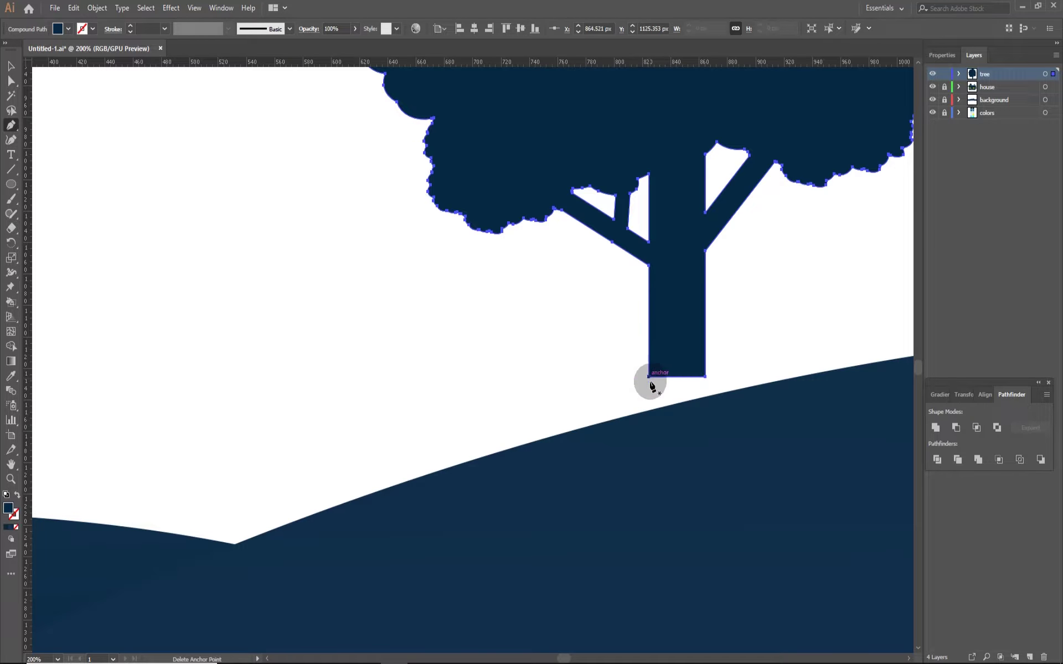
{"action": "left_click", "coordinate": [650, 379]}
{"action": "left_click", "coordinate": [573, 441]}
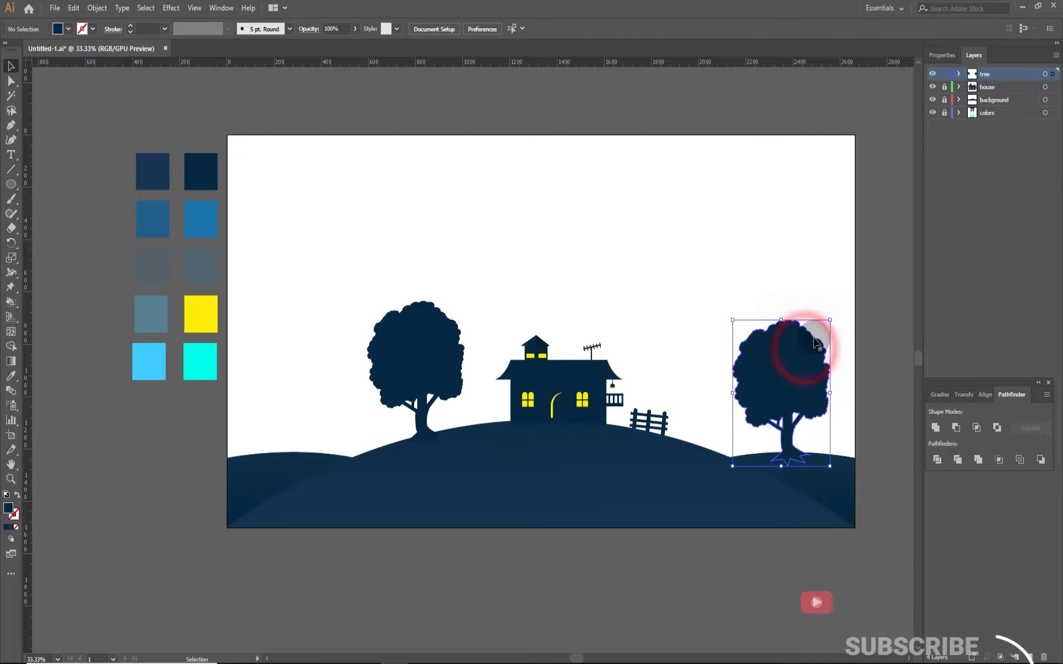
Step: Place smaller tree copies right of the house, zooming in briefly on the roof antenna
{"action": "left_click_drag", "start_coordinate": [802, 337], "coordinate": [743, 361]}
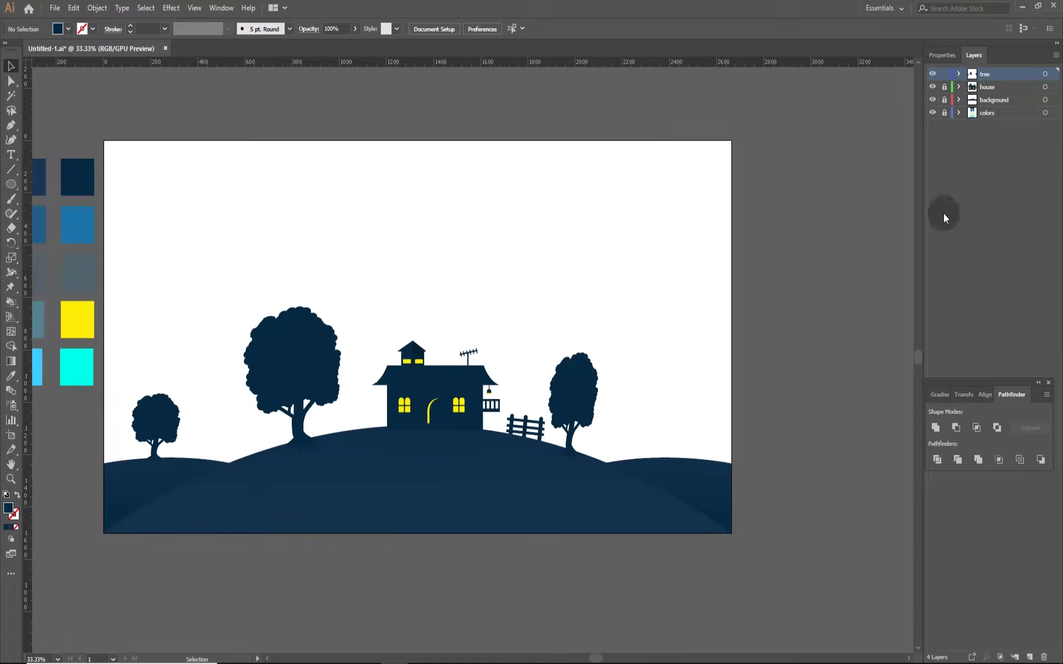
{"action": "left_click", "coordinate": [430, 333]}
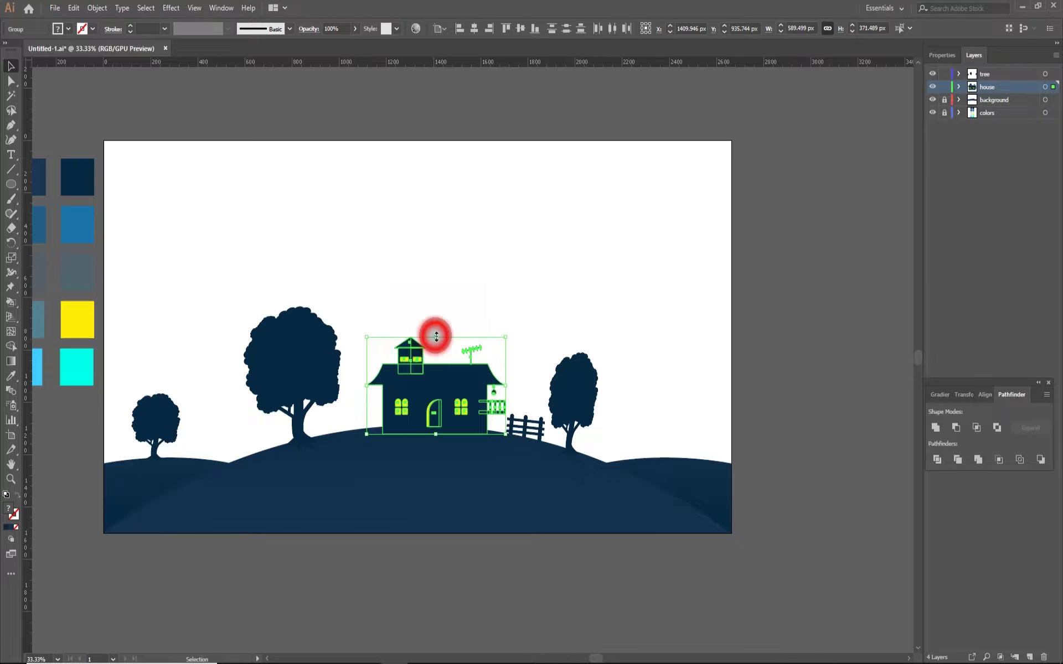
{"action": "key", "text": "ctrl+="}
{"action": "left_click", "coordinate": [508, 350]}
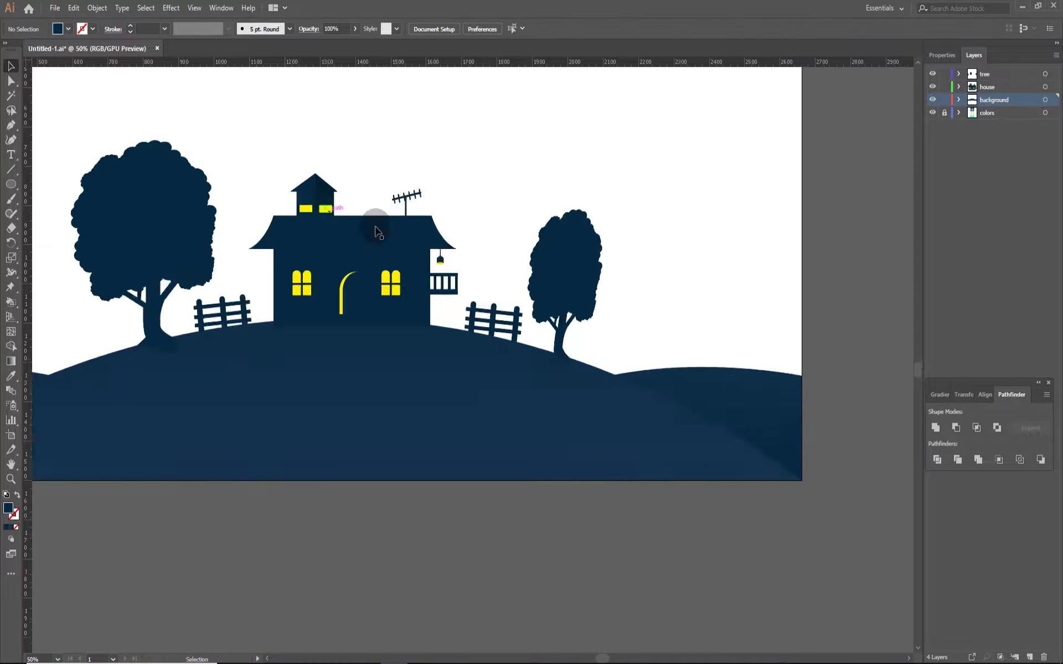
{"action": "key", "text": "ctrl+minus"}
{"action": "left_click_drag", "start_coordinate": [666, 289], "coordinate": [735, 278]}
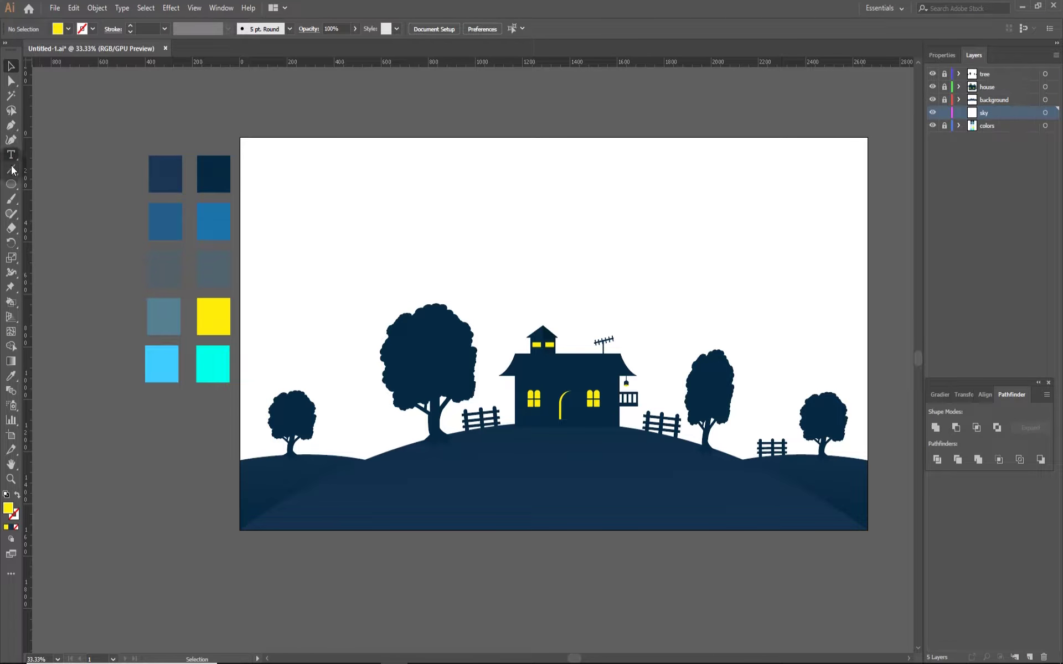
Step: Draw an artboard-sized rectangle behind the scene, fill it brighter blue and lock the sky layer
{"action": "left_click_drag", "start_coordinate": [391, 345], "coordinate": [868, 530]}
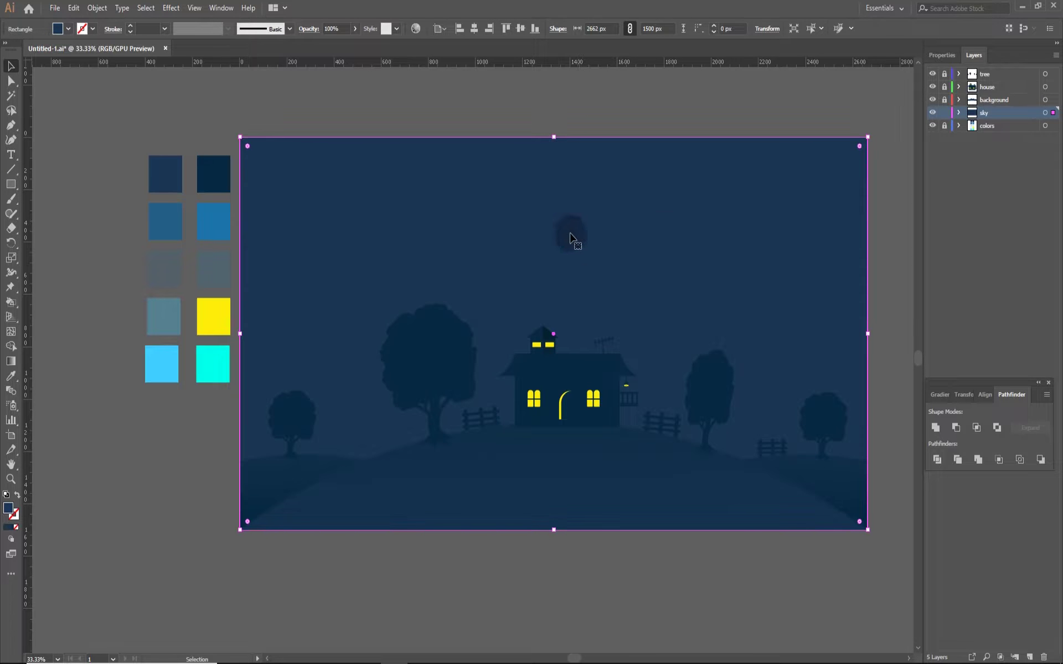
{"action": "left_click", "coordinate": [769, 543]}
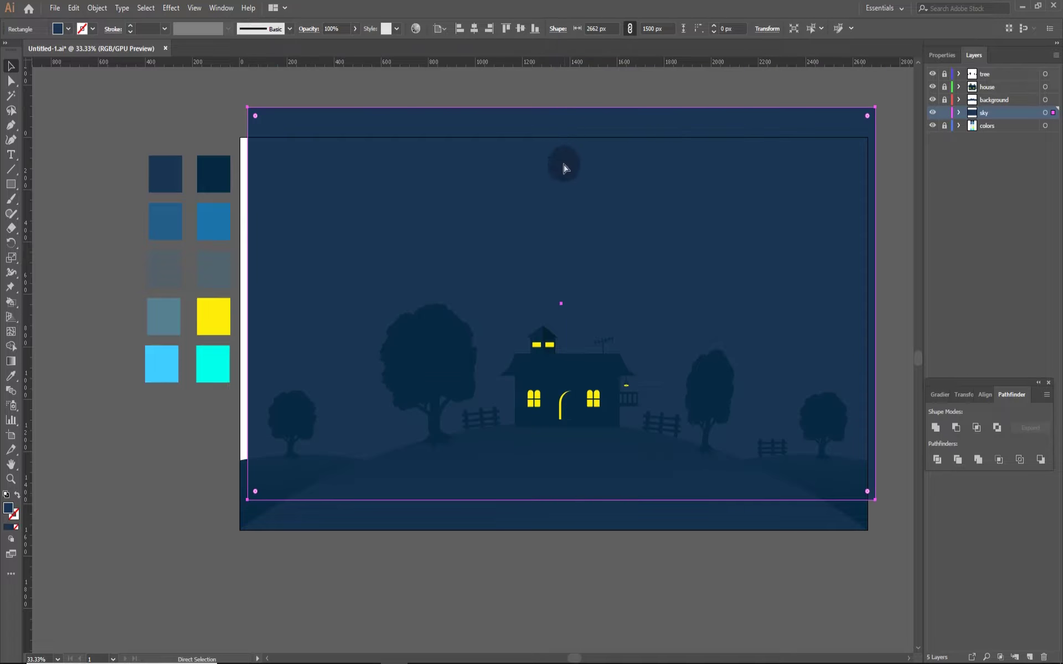
{"action": "double_click", "coordinate": [8, 507]}
{"action": "left_click", "coordinate": [791, 215]}
{"action": "left_click", "coordinate": [605, 475]}
{"action": "scroll", "coordinate": [557, 166], "scroll_direction": "up", "scroll_amount": 2}
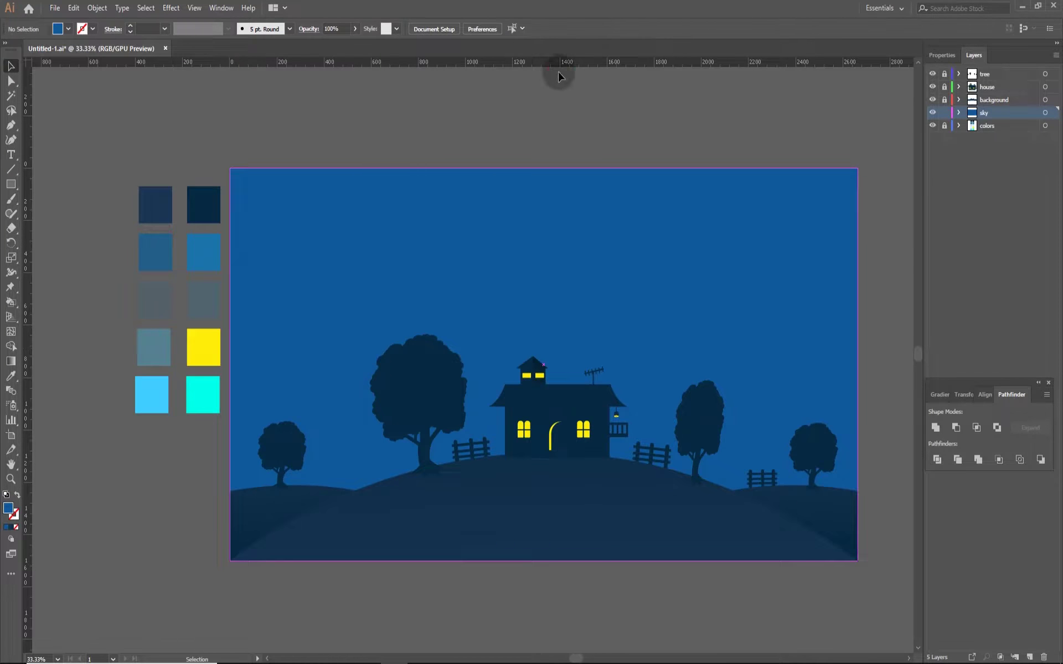
{"action": "left_click", "coordinate": [946, 113]}
{"action": "type", "text": "moon"}
Step: Draw a perfect white circle in the upper right sky and give it a Gaussian Blur glow
{"action": "key", "text": "Return"}
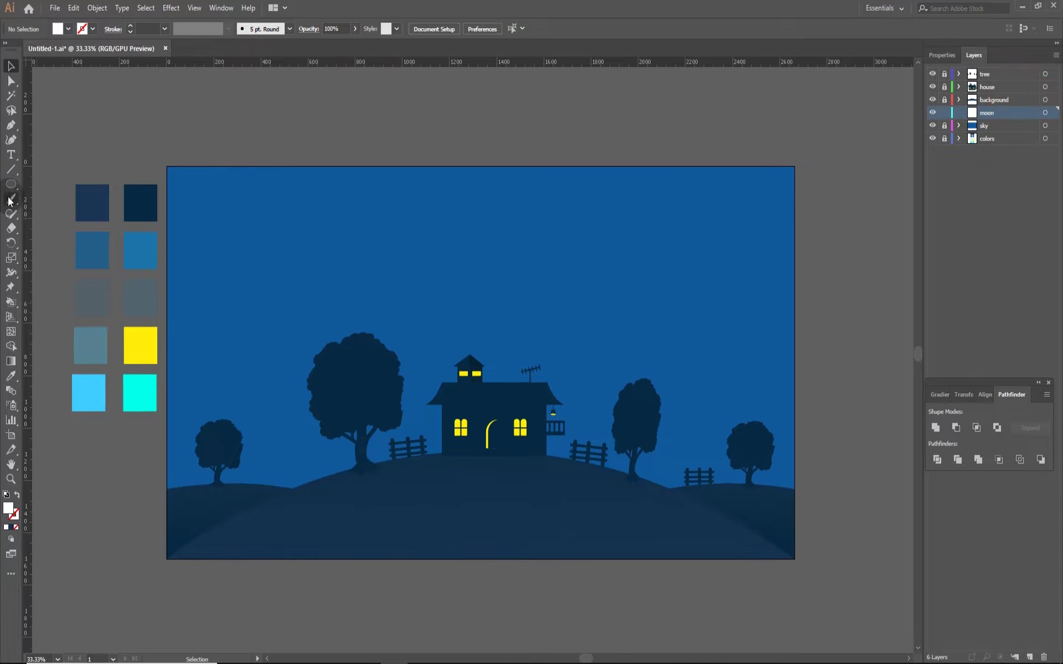
{"action": "key", "text": "l"}
{"action": "left_click_drag", "start_coordinate": [632, 218], "coordinate": [709, 303]}
{"action": "left_click", "coordinate": [171, 7]}
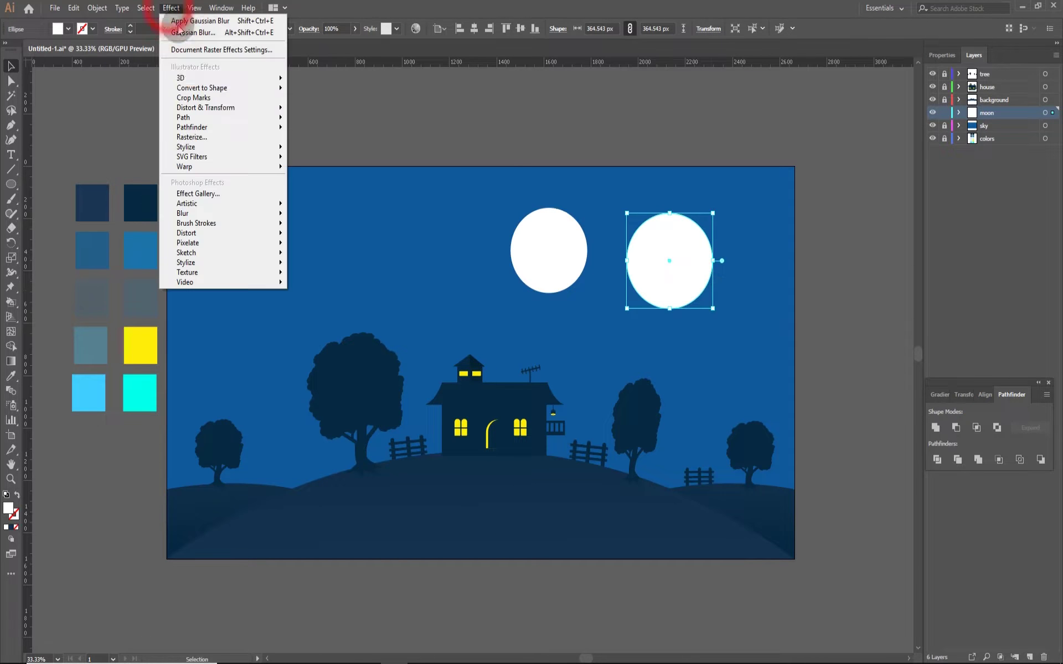
{"action": "left_click", "coordinate": [321, 237]}
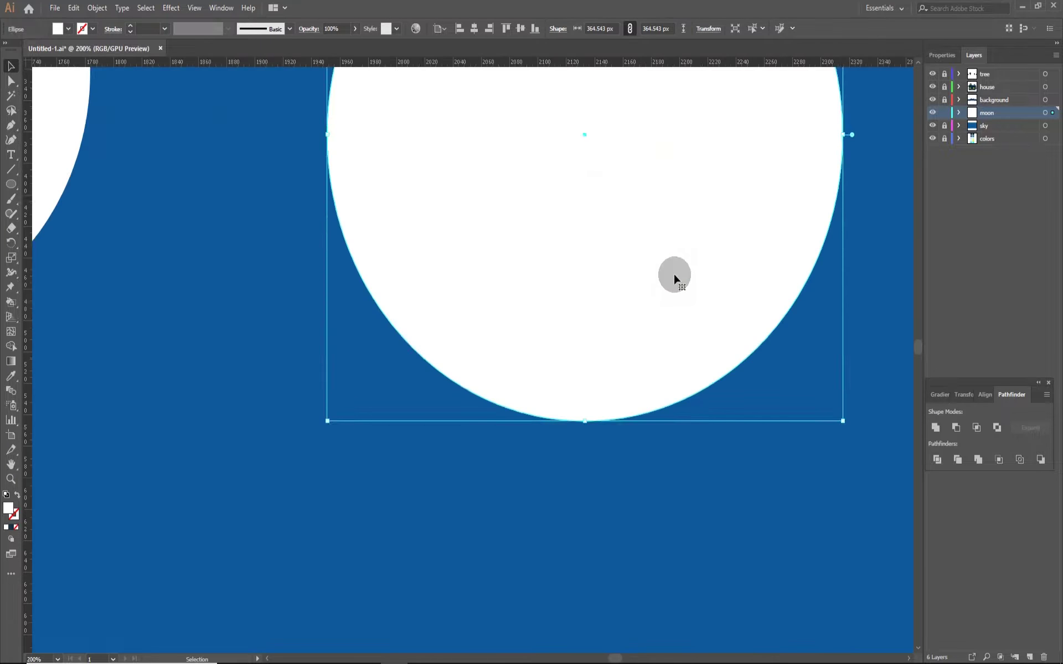
{"action": "left_click", "coordinate": [171, 8]}
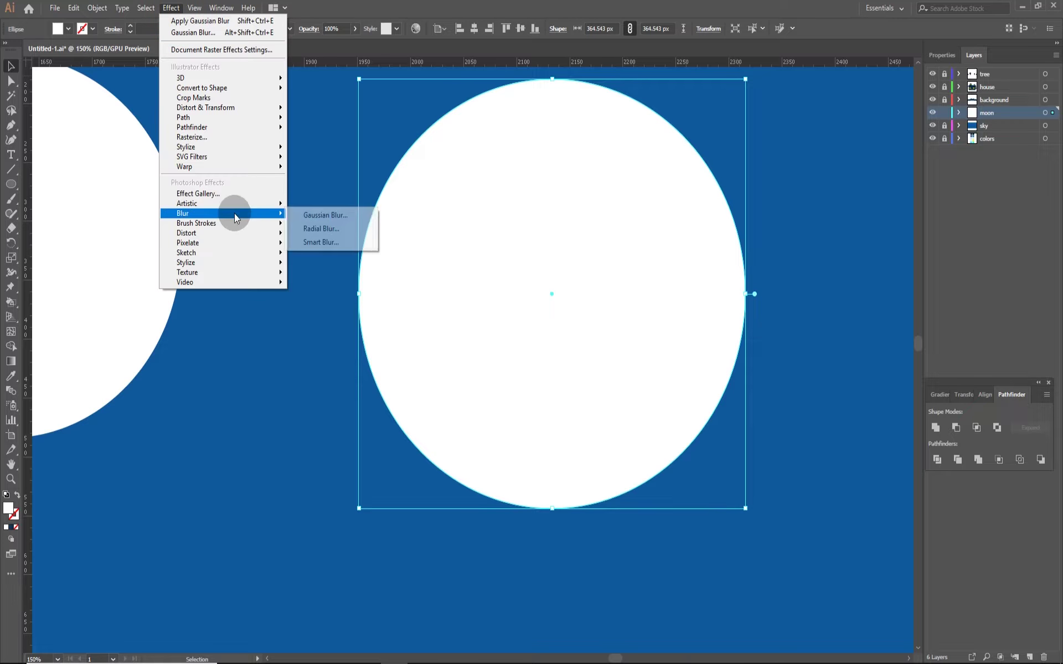
{"action": "left_click", "coordinate": [327, 215]}
{"action": "left_click_drag", "start_coordinate": [836, 276], "coordinate": [837, 275]}
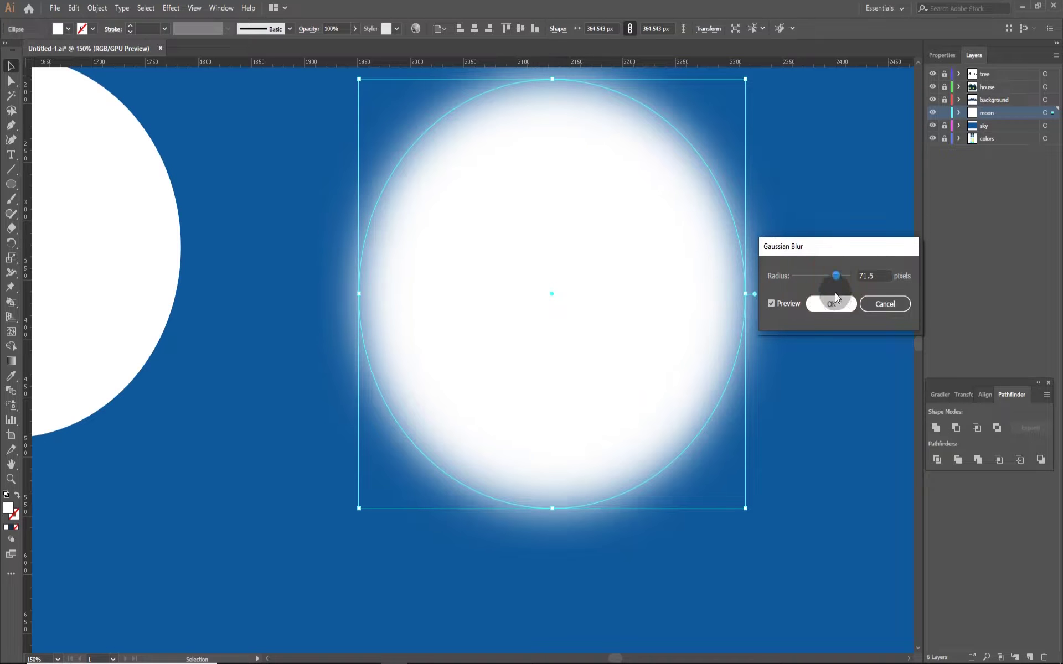
{"action": "left_click", "coordinate": [831, 304]}
Step: Send the blurred circle backward and bring a white moon copy in front of it
{"action": "key", "text": "ctrl+minus"}
{"action": "key", "text": "ctrl+minus"}
{"action": "key", "text": "ctrl+minus"}
{"action": "key", "text": "i"}
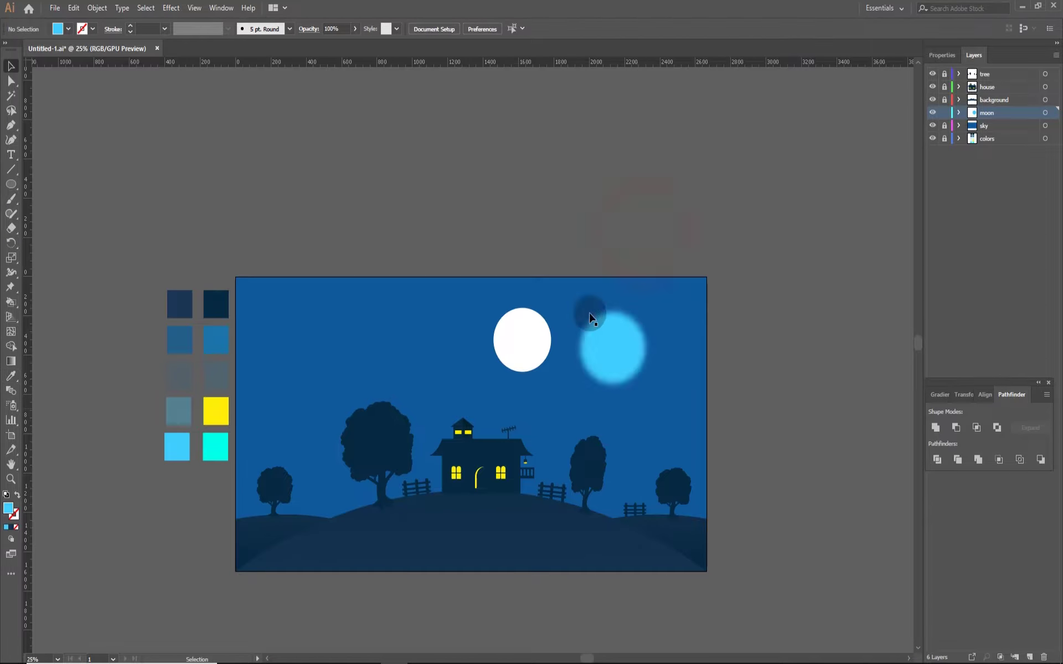
{"action": "right_click", "coordinate": [609, 357]}
{"action": "left_click", "coordinate": [746, 549]}
{"action": "key", "text": "ctrl+plus"}
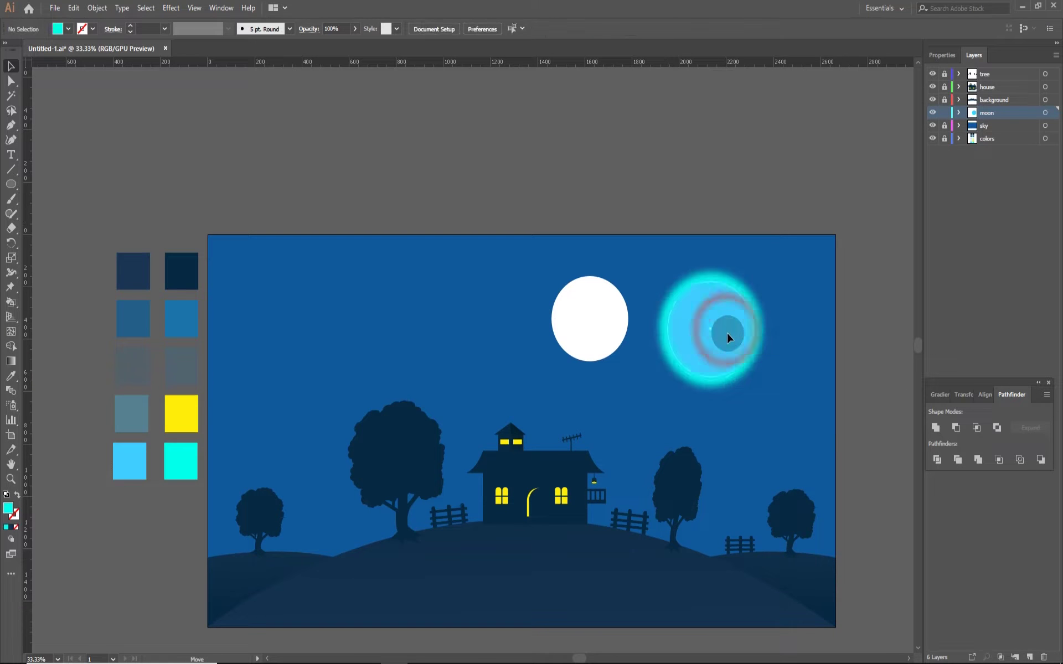
{"action": "left_click_drag", "start_coordinate": [598, 320], "coordinate": [719, 334], "text": "alt"}
{"action": "right_click", "coordinate": [714, 332]}
{"action": "left_click", "coordinate": [734, 423]}
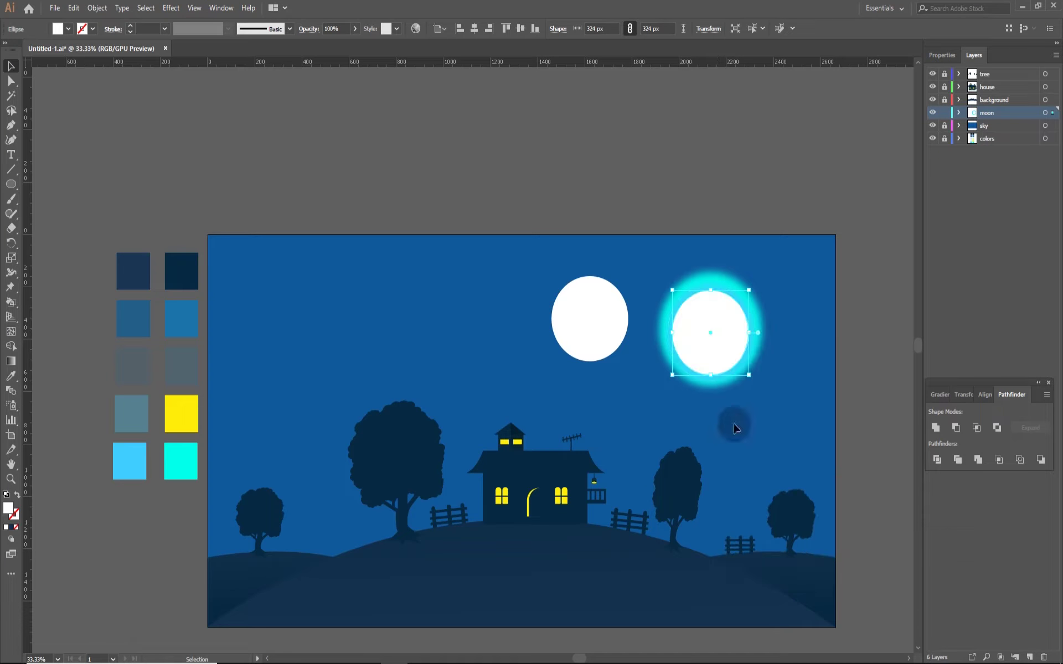
Step: Move the grey copy aside and place the white moon in front of the glow
{"action": "key", "text": "v"}
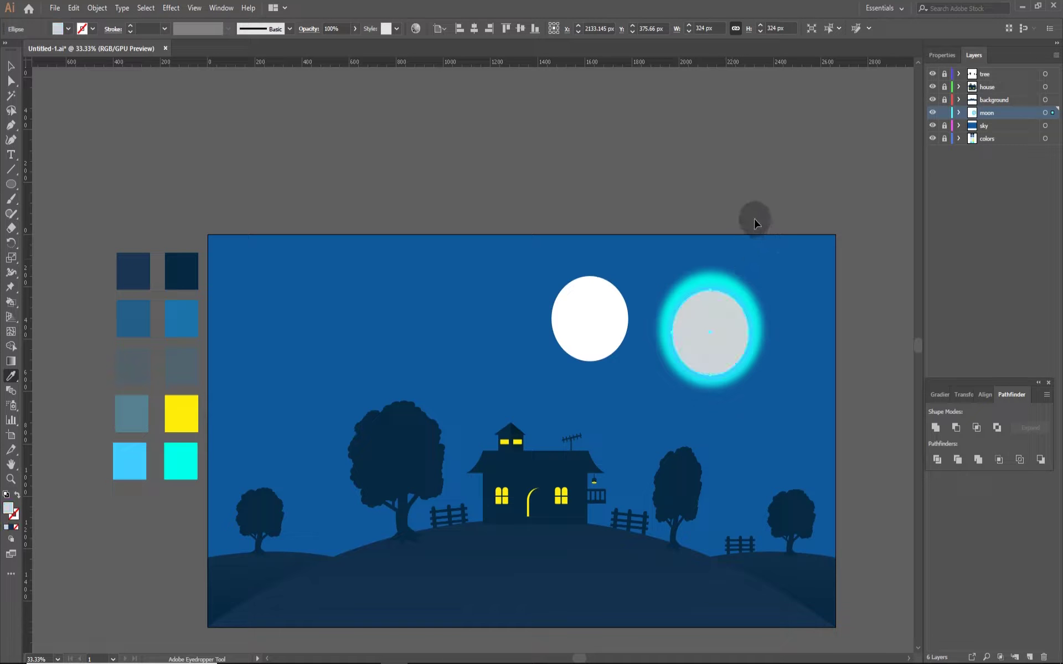
{"action": "left_click_drag", "start_coordinate": [710, 333], "coordinate": [494, 283]}
{"action": "left_click", "coordinate": [634, 315]}
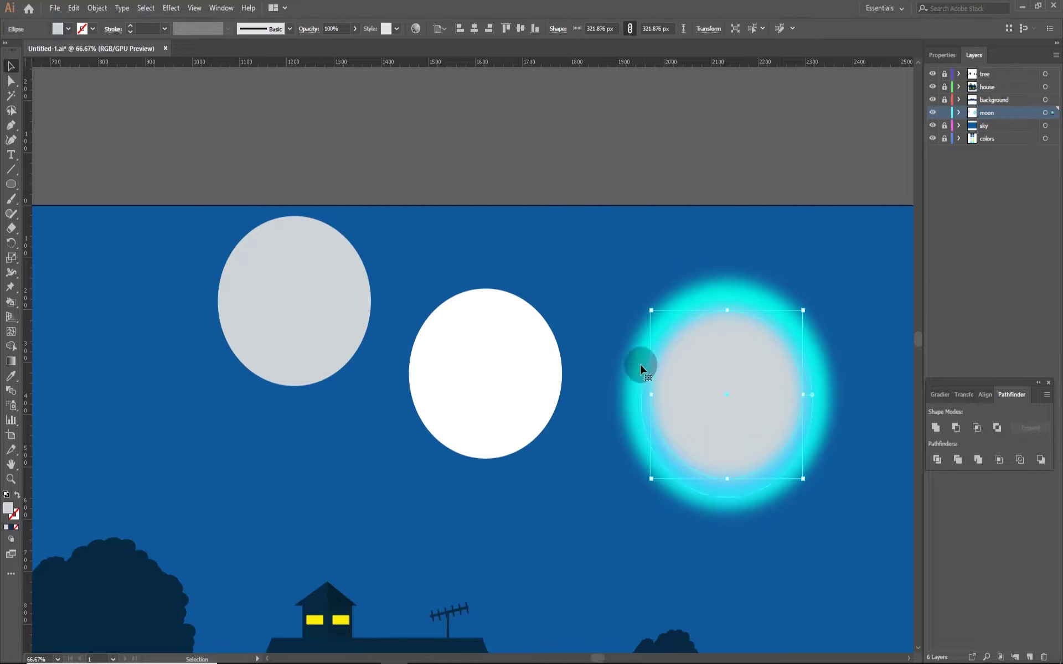
{"action": "left_click_drag", "start_coordinate": [539, 314], "coordinate": [714, 313]}
{"action": "right_click", "coordinate": [721, 325]}
{"action": "left_click", "coordinate": [880, 519]}
Step: Add a cyan-coloured circle copy onto the moon and adjust its stacking order
{"action": "scroll", "coordinate": [735, 167], "scroll_direction": "down", "scroll_amount": 3}
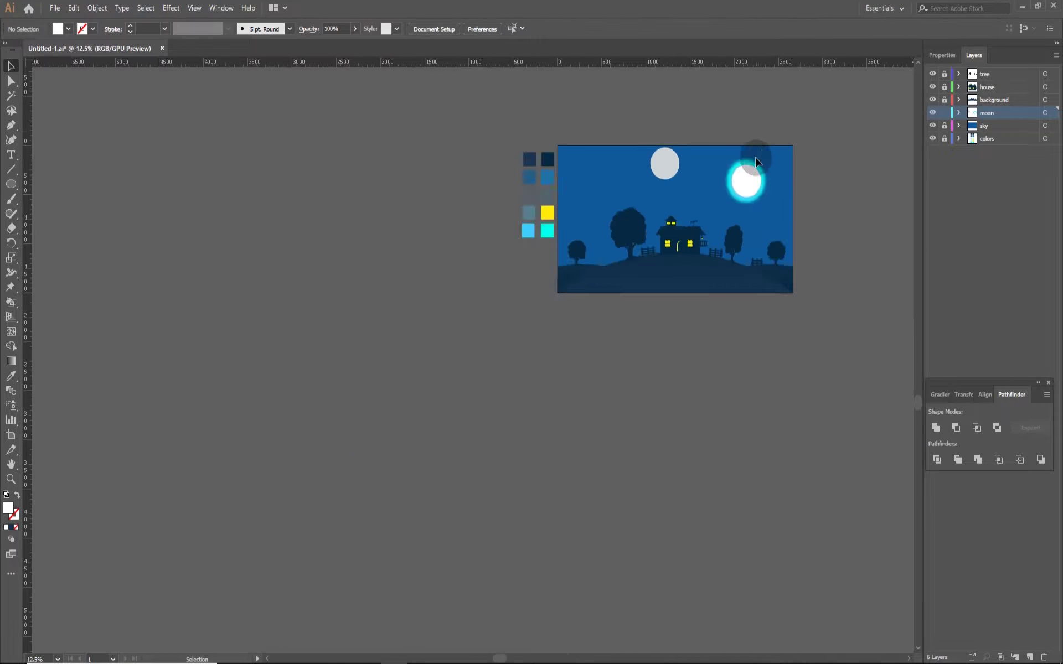
{"action": "scroll", "coordinate": [734, 158], "scroll_direction": "up", "scroll_amount": 4}
{"action": "left_click_drag", "start_coordinate": [446, 290], "coordinate": [494, 246]}
{"action": "scroll", "coordinate": [645, 335], "scroll_direction": "down", "scroll_amount": 2}
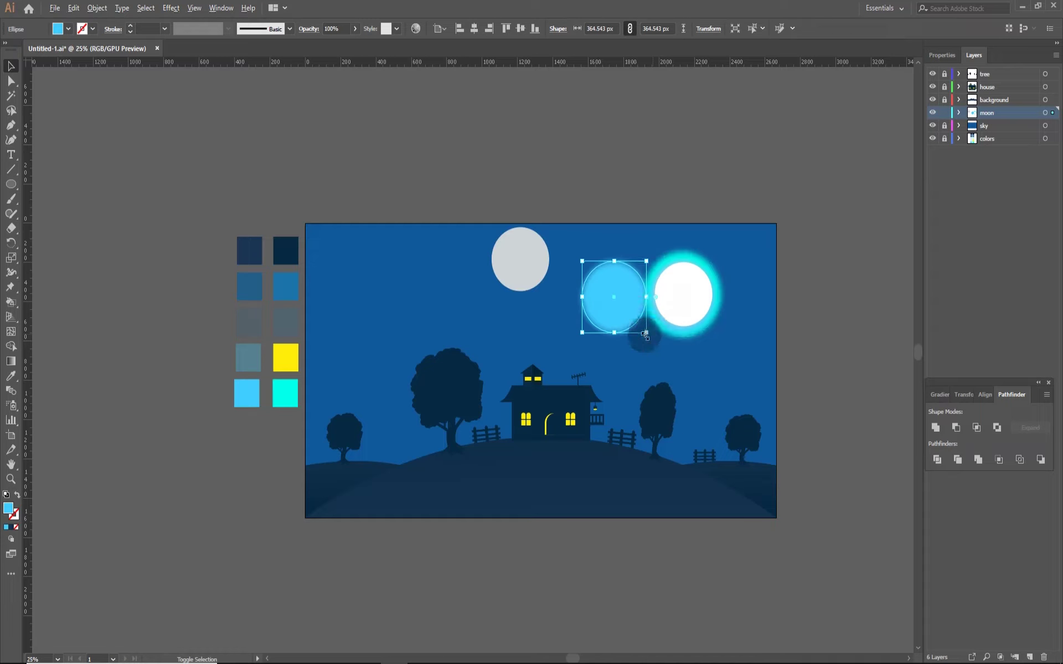
{"action": "left_click", "coordinate": [809, 215]}
{"action": "left_click_drag", "start_coordinate": [615, 293], "coordinate": [683, 292]}
{"action": "right_click", "coordinate": [710, 259]}
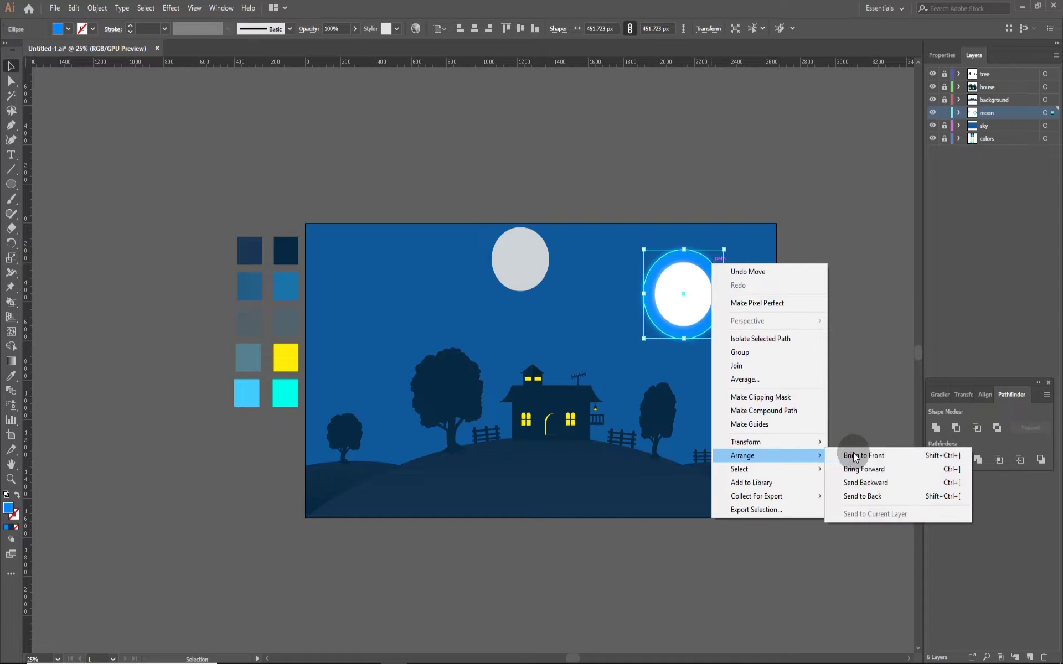
{"action": "left_click", "coordinate": [878, 427]}
Step: Enlarge the glow and reposition the glowing moon onto the glow rings
{"action": "scroll", "coordinate": [575, 275], "scroll_direction": "up", "scroll_amount": 2}
{"action": "scroll", "coordinate": [725, 252], "scroll_direction": "down", "scroll_amount": 2}
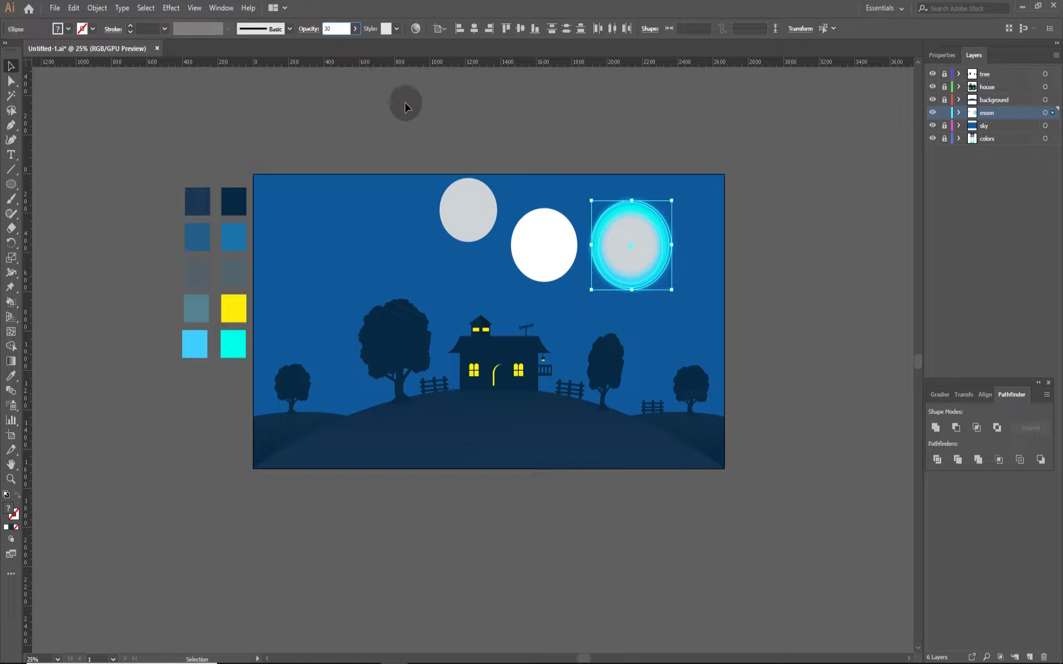
{"action": "scroll", "coordinate": [720, 271], "scroll_direction": "up", "scroll_amount": 2}
{"action": "left_click", "coordinate": [572, 209]}
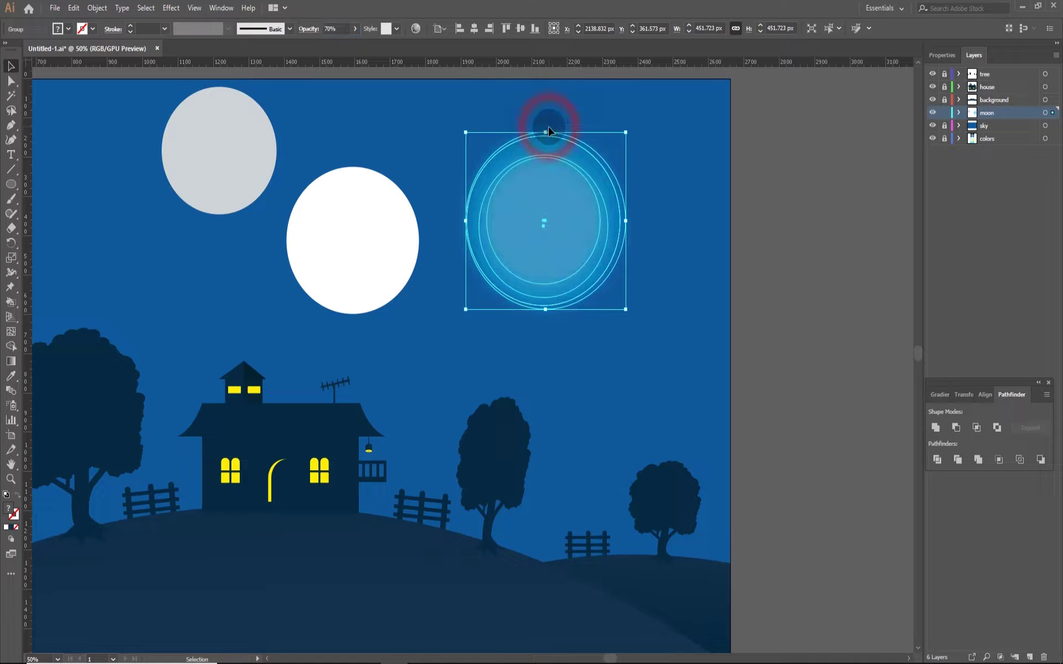
{"action": "left_click", "coordinate": [831, 268]}
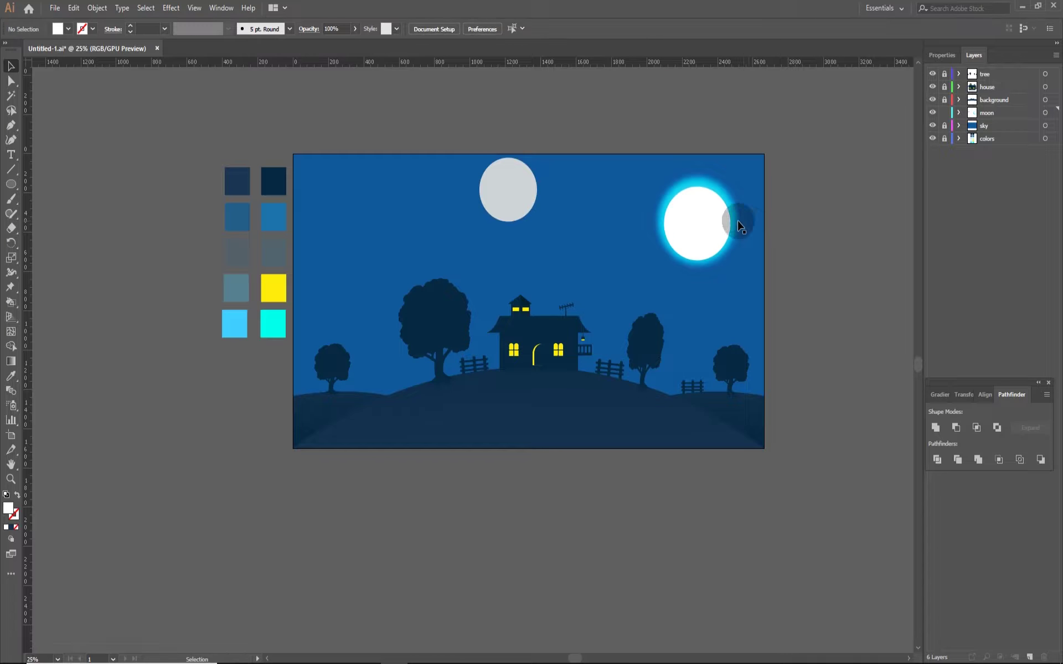
{"action": "left_click_drag", "start_coordinate": [740, 224], "coordinate": [795, 368]}
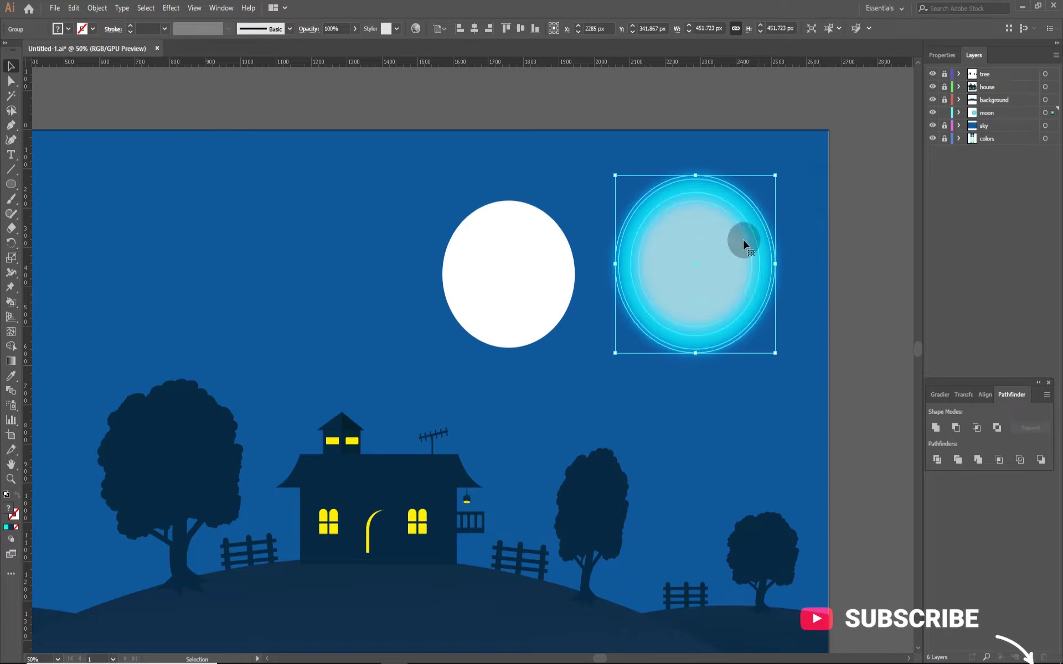
{"action": "left_click_drag", "start_coordinate": [417, 312], "coordinate": [729, 312]}
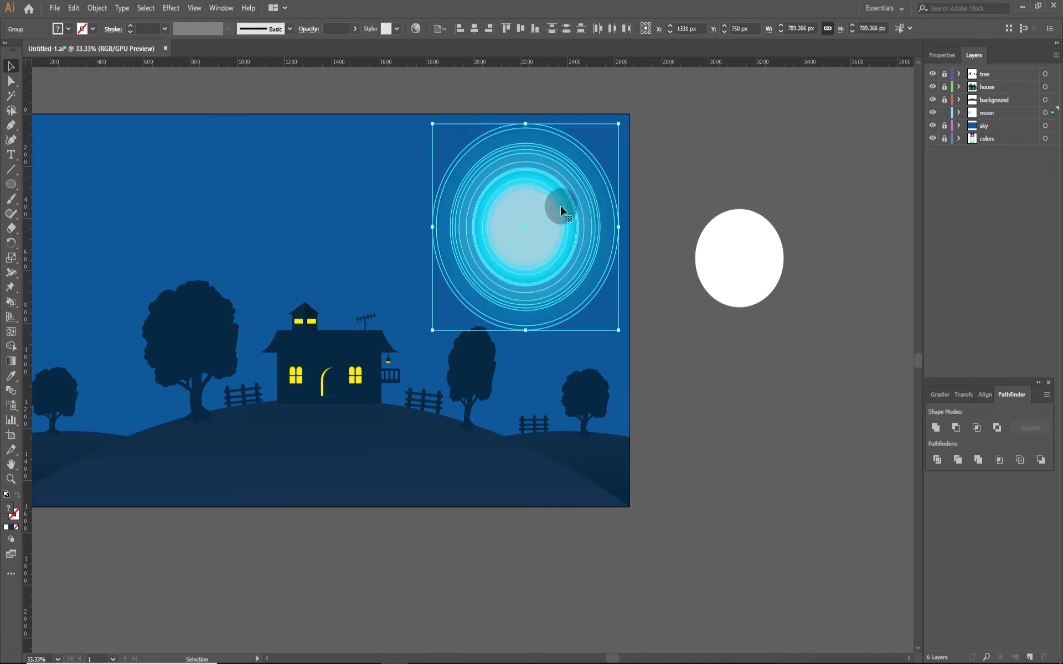
{"action": "left_click", "coordinate": [584, 167]}
{"action": "right_click", "coordinate": [585, 185]}
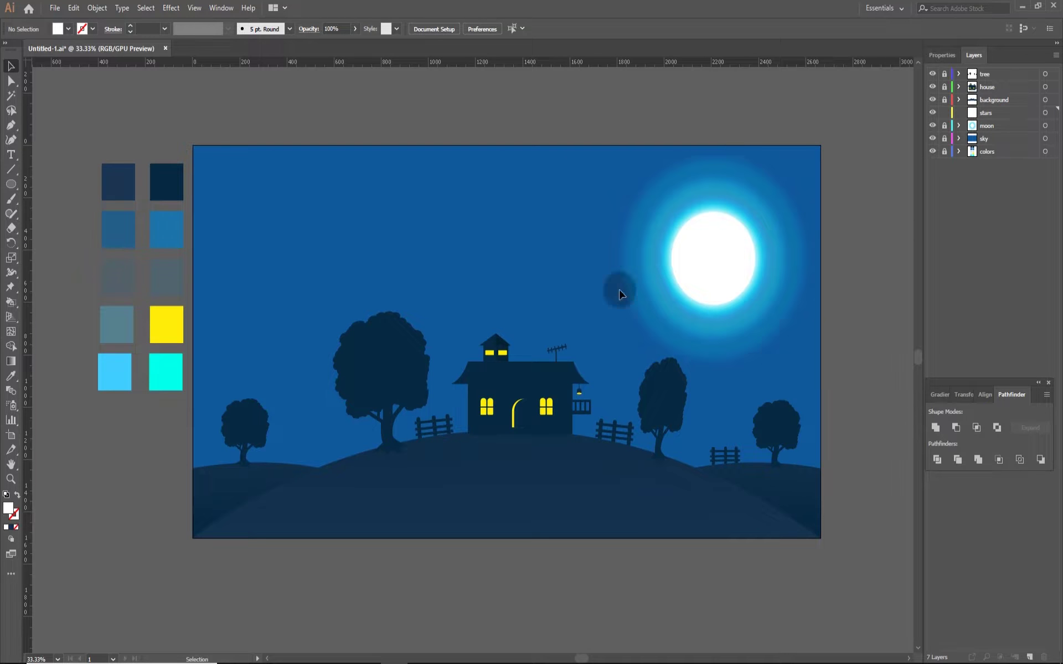
{"action": "left_click_drag", "start_coordinate": [620, 294], "coordinate": [718, 276]}
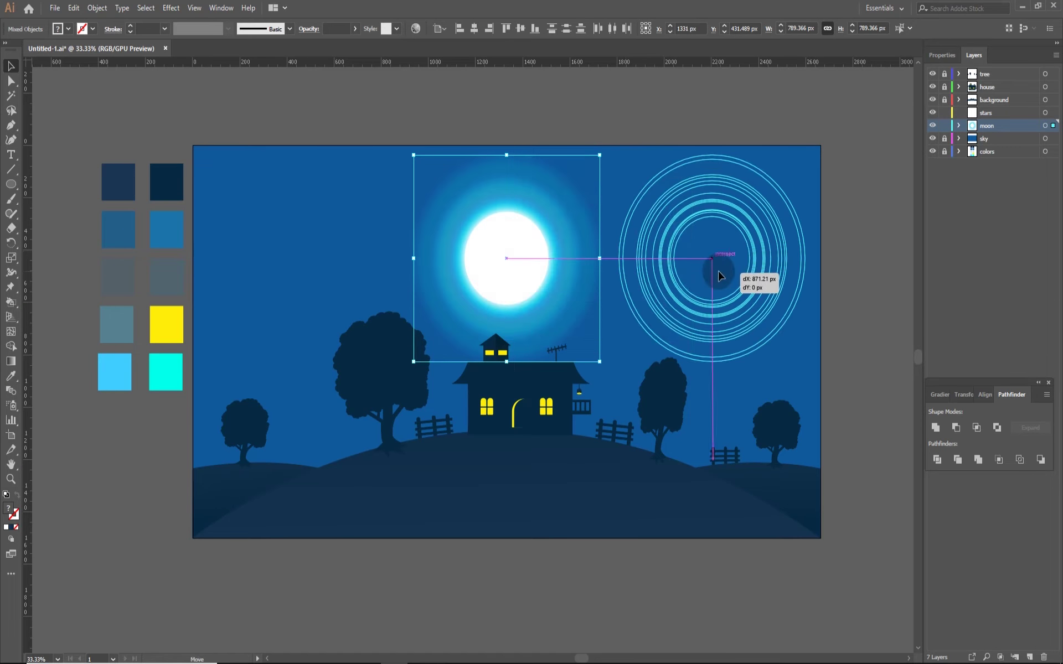
{"action": "left_click", "coordinate": [861, 239]}
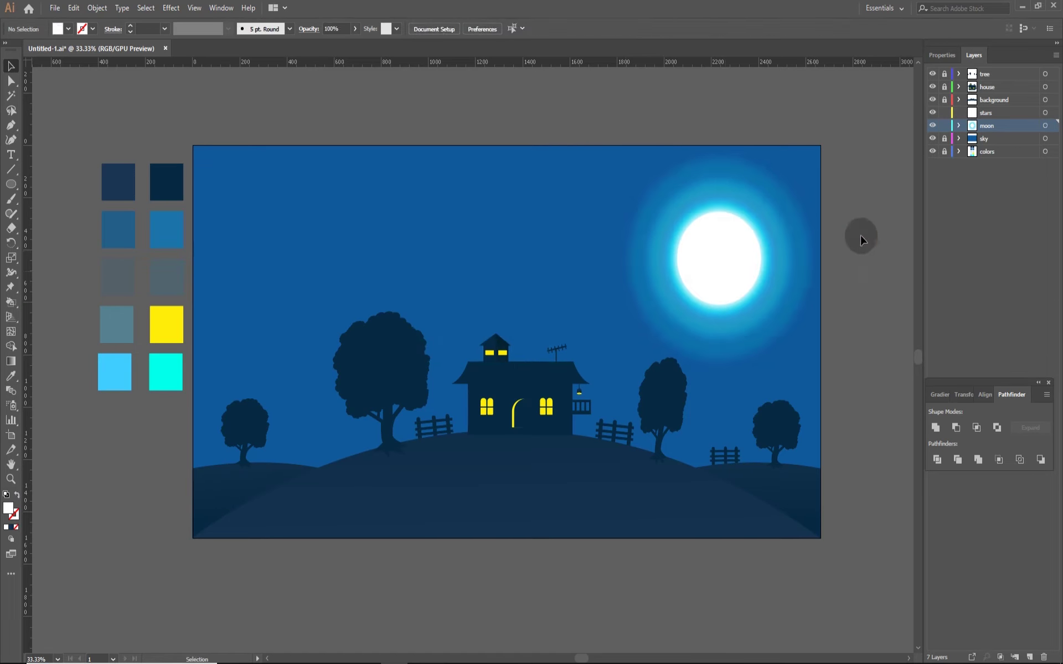
Step: Set a fine brush stroke for the stars and select all of them
{"action": "left_click", "coordinate": [289, 29]}
{"action": "left_click", "coordinate": [128, 35]}
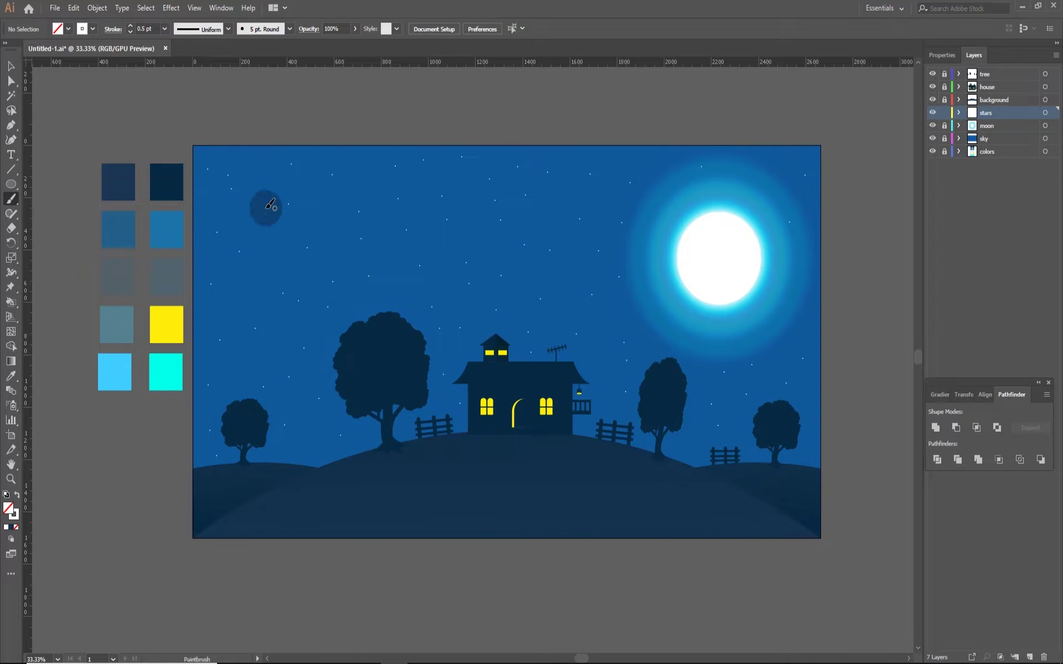
{"action": "key", "text": "v"}
{"action": "key", "text": "ctrl+a"}
{"action": "key", "text": "ctrl+plus"}
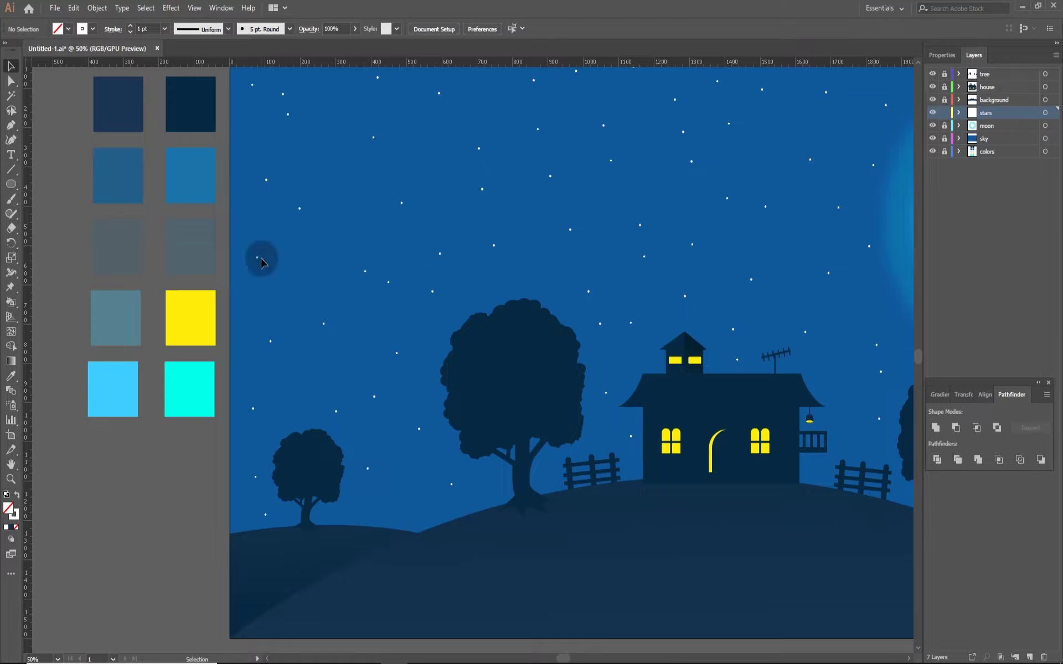
{"action": "scroll", "coordinate": [261, 263], "scroll_direction": "up", "scroll_amount": 5}
{"action": "scroll", "coordinate": [283, 197], "scroll_direction": "down", "scroll_amount": 6}
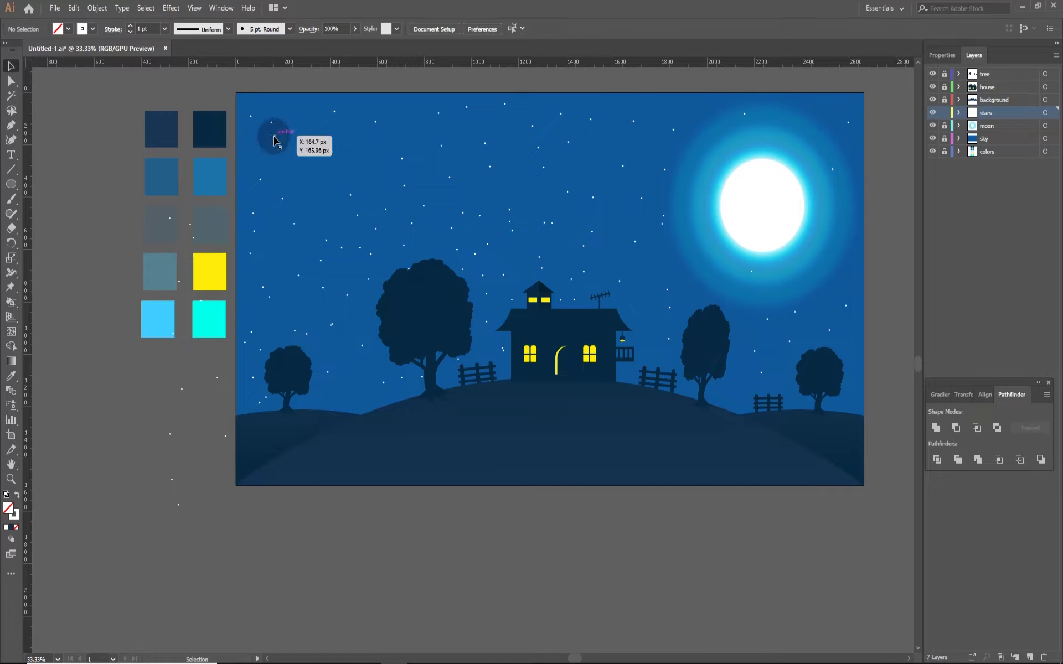
Step: Apply a small-radius Gaussian Blur to the stars group
{"action": "left_click", "coordinate": [274, 141]}
{"action": "left_click", "coordinate": [171, 8]}
{"action": "left_click", "coordinate": [324, 211]}
{"action": "left_click", "coordinate": [786, 304]}
{"action": "left_click", "coordinate": [828, 304]}
{"action": "left_click", "coordinate": [623, 254]}
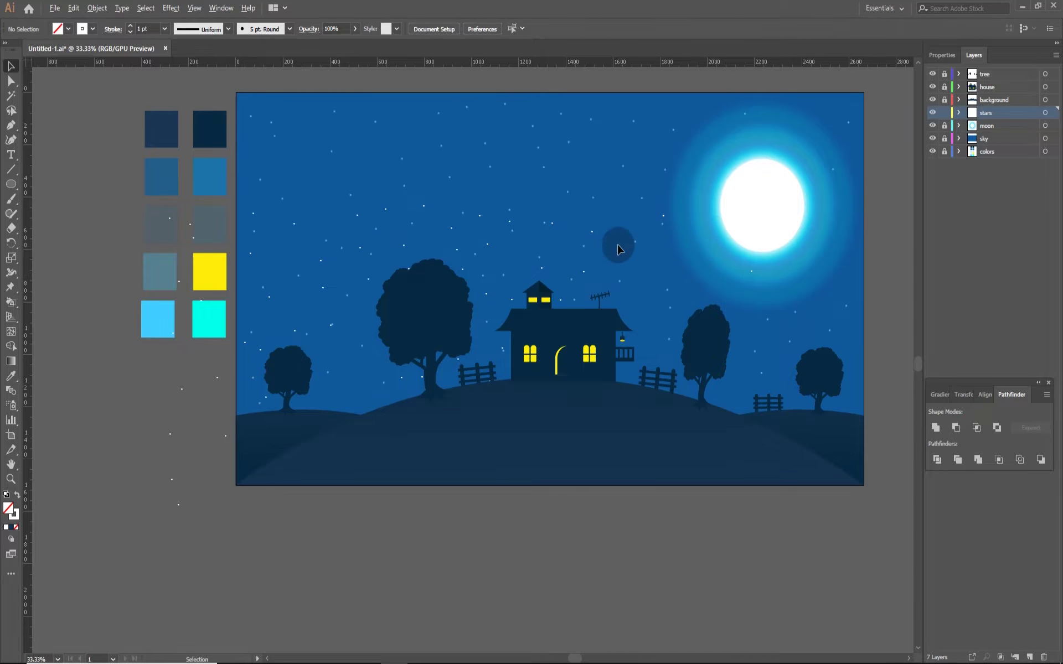
{"action": "key", "text": "ctrl+a"}
{"action": "left_click", "coordinate": [474, 28]}
{"action": "key", "text": "ctrl+minus"}
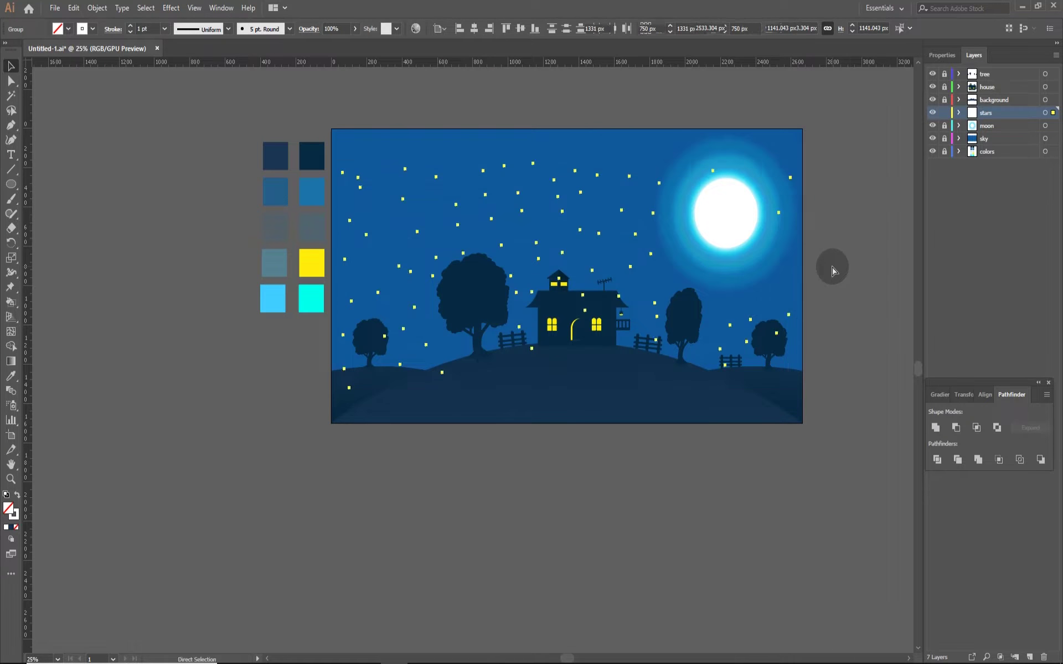
Step: Shrink the stars group into a small cluster in the upper left
{"action": "key", "text": "ctrl+plus"}
{"action": "left_click", "coordinate": [97, 8]}
{"action": "left_click", "coordinate": [124, 135]}
{"action": "left_click_drag", "start_coordinate": [866, 132], "coordinate": [650, 266]}
{"action": "key", "text": "ctrl+1"}
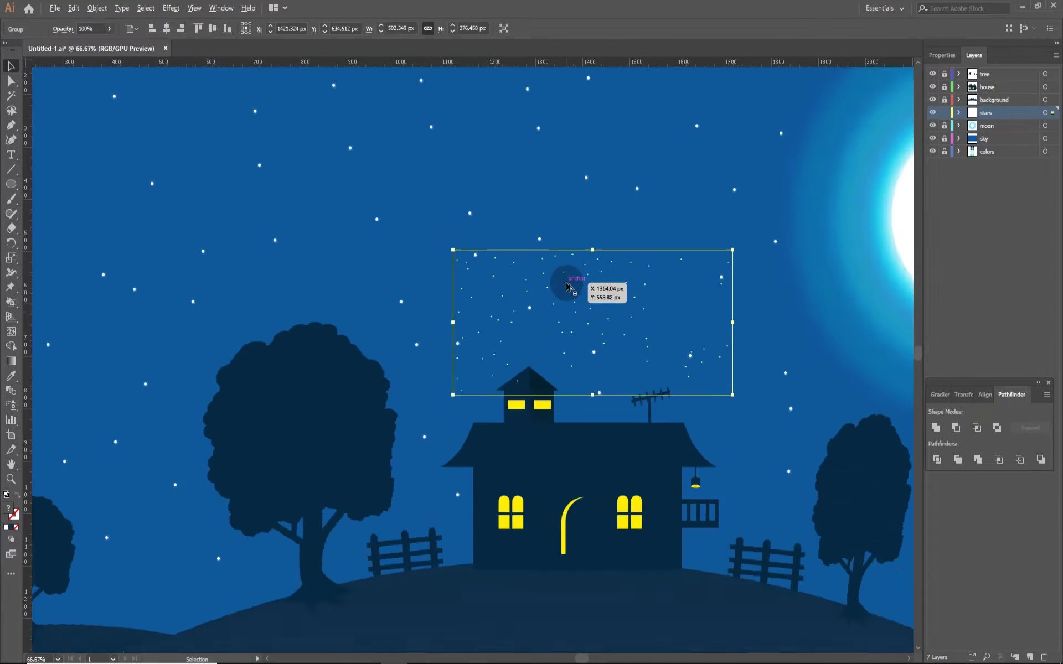
{"action": "key", "text": "ctrl+minus"}
{"action": "key", "text": "ctrl+minus"}
{"action": "key", "text": "ctrl+minus"}
{"action": "left_click_drag", "start_coordinate": [250, 141], "coordinate": [283, 150]}
Step: Reflect a mirrored copy of the small star cluster
{"action": "mouse_move", "coordinate": [334, 334]}
{"action": "left_mouse_down"}
{"action": "mouse_move", "coordinate": [339, 312]}
{"action": "mouse_move", "coordinate": [402, 294]}
{"action": "left_mouse_up"}
{"action": "right_click", "coordinate": [519, 473]}
{"action": "left_click", "coordinate": [643, 465]}
{"action": "key", "text": "Return"}
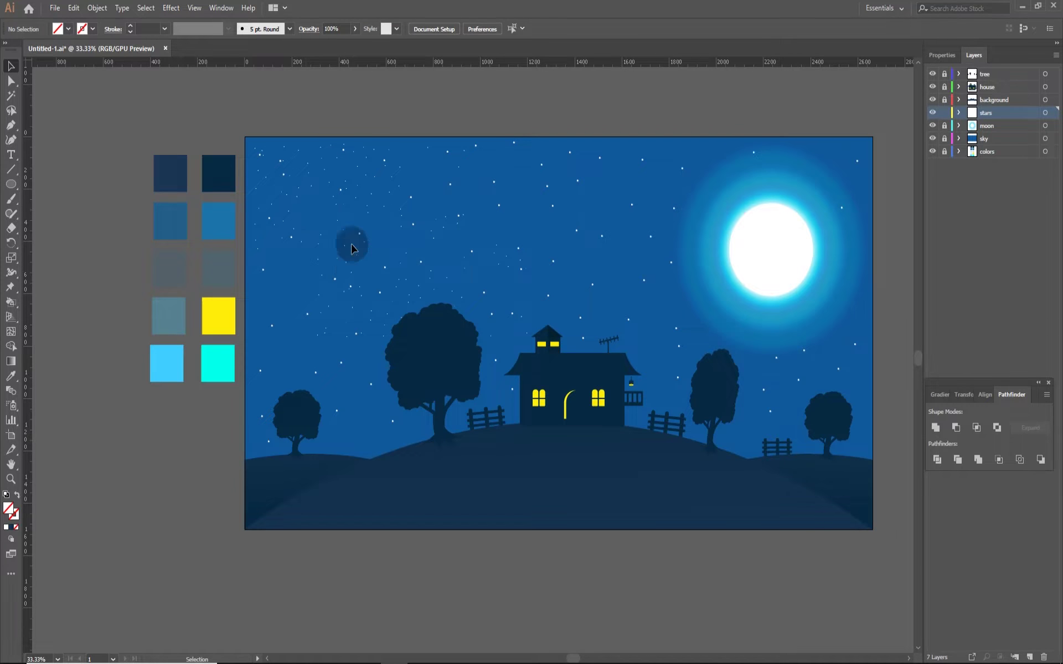
{"action": "left_click", "coordinate": [350, 415], "text": "shift"}
Step: Place another reflected cluster toward the moon in the upper right, then ungroup the clusters
{"action": "left_click_drag", "start_coordinate": [325, 190], "coordinate": [540, 191]}
{"action": "right_click", "coordinate": [546, 194]}
{"action": "left_click", "coordinate": [731, 346]}
{"action": "left_click", "coordinate": [873, 440]}
{"action": "left_click_drag", "start_coordinate": [498, 268], "coordinate": [544, 178]}
{"action": "key", "text": "ctrl+minus"}
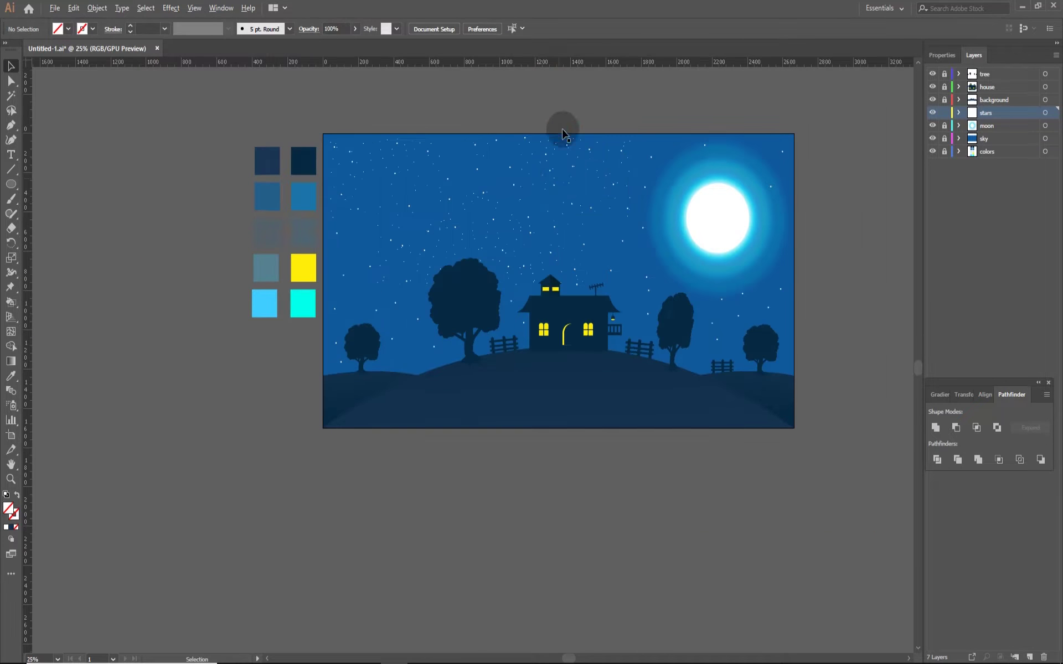
{"action": "left_click_drag", "start_coordinate": [402, 220], "coordinate": [646, 221]}
{"action": "right_click", "coordinate": [643, 244]}
{"action": "left_click", "coordinate": [681, 350]}
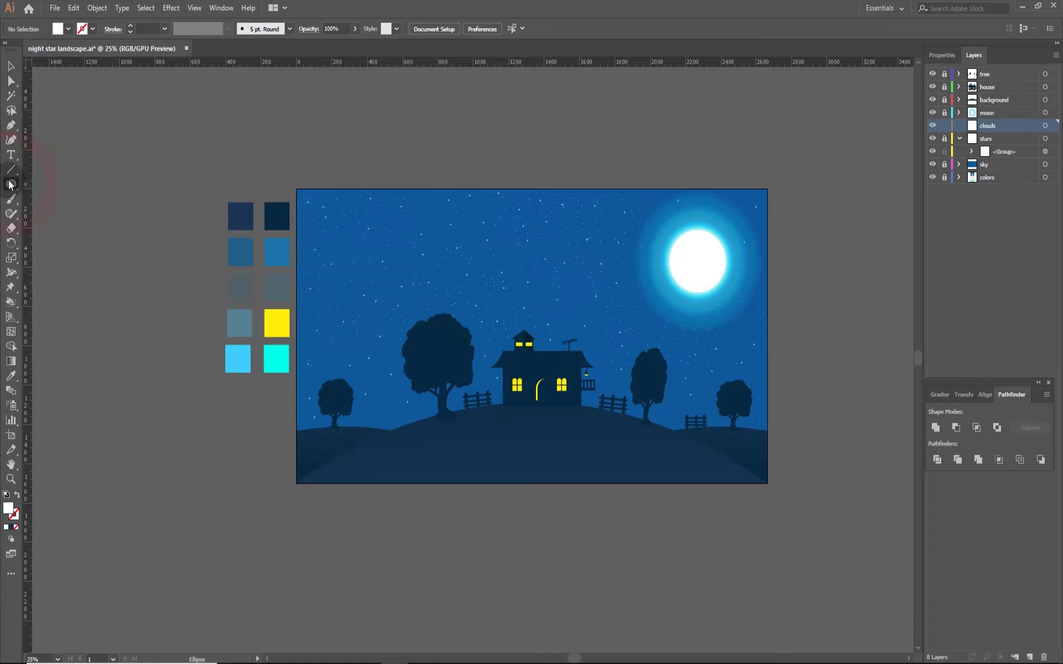
Step: Unite two overlapping circles into a cloud at 20% opacity and tilt it in the sky
{"action": "left_click_drag", "start_coordinate": [344, 261], "coordinate": [384, 308]}
{"action": "key", "text": "ctrl+plus"}
{"action": "key", "text": "ctrl+plus"}
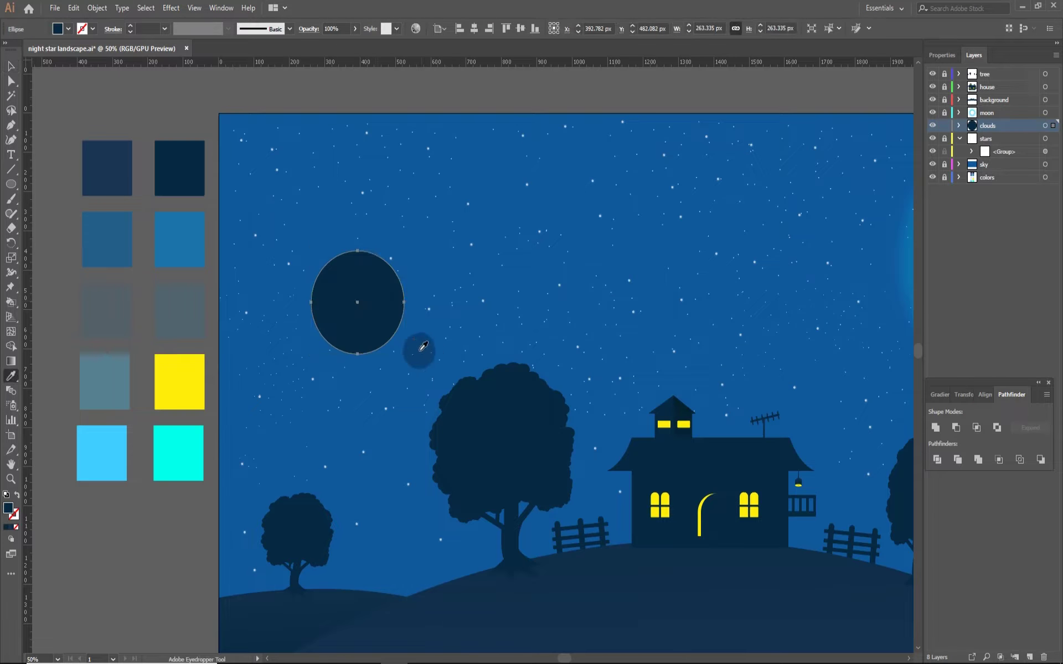
{"action": "mouse_move", "coordinate": [474, 277]}
{"action": "left_mouse_down"}
{"action": "mouse_move", "coordinate": [520, 293]}
{"action": "mouse_move", "coordinate": [636, 275]}
{"action": "left_mouse_up"}
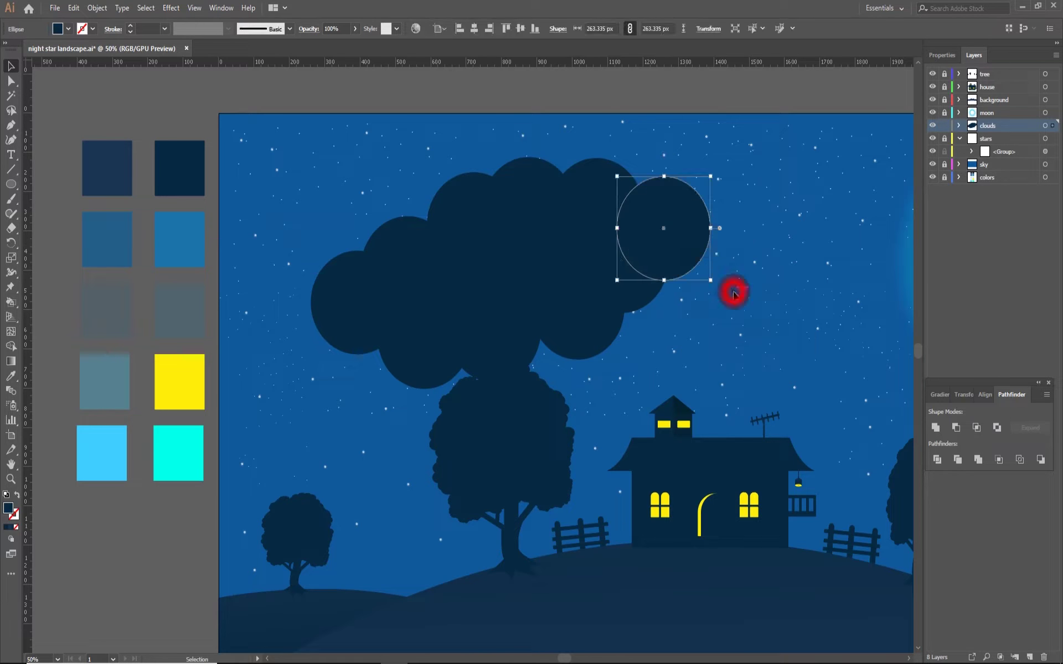
{"action": "key", "text": "ctrl+minus"}
{"action": "key", "text": "ctrl+shift+a"}
{"action": "left_click", "coordinate": [636, 280]}
{"action": "key", "text": "2"}
{"action": "left_click_drag", "start_coordinate": [636, 280], "coordinate": [687, 220]}
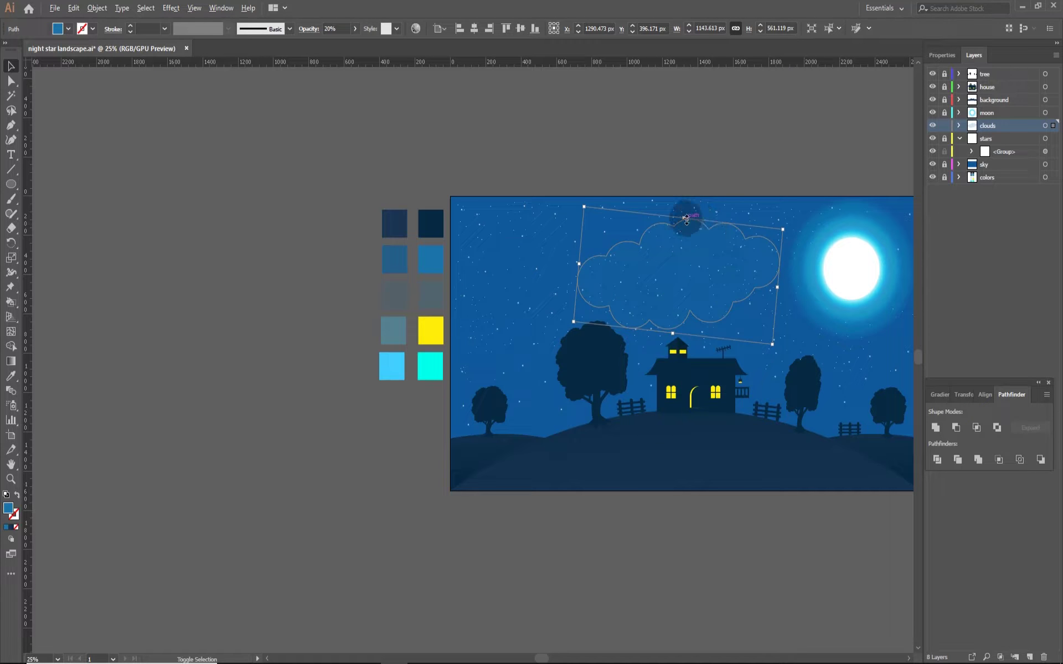
{"action": "left_click", "coordinate": [583, 361]}
Step: Place a cloud copy to the right, then undo a trial navy recolour of the sky
{"action": "left_click_drag", "start_coordinate": [665, 397], "coordinate": [520, 408]}
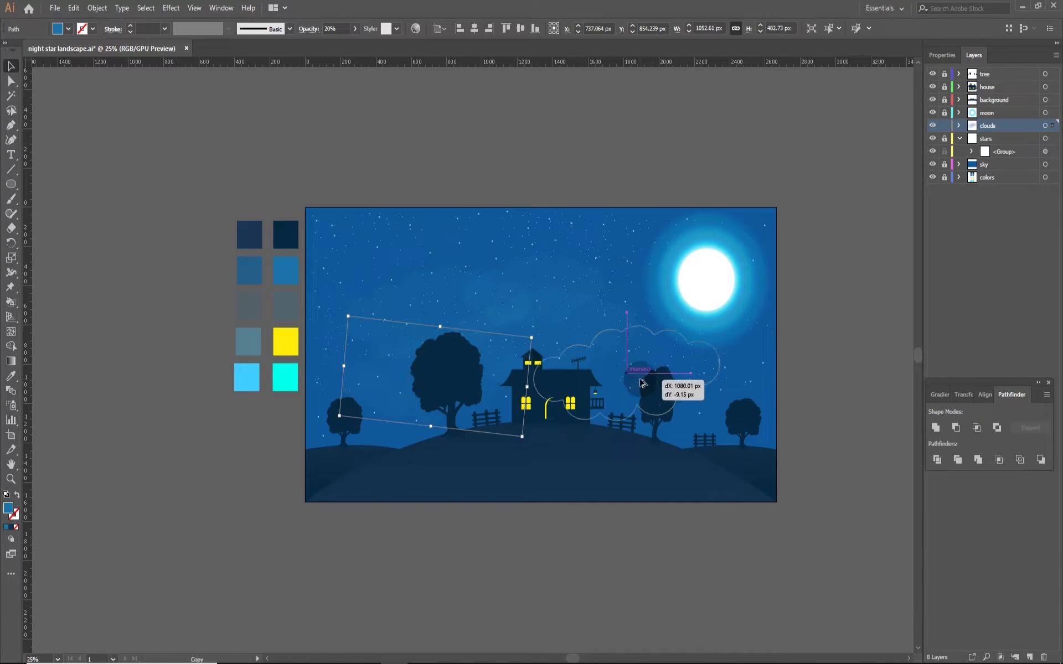
{"action": "key", "text": "ctrl+plus"}
{"action": "left_click_drag", "start_coordinate": [550, 278], "coordinate": [646, 304]}
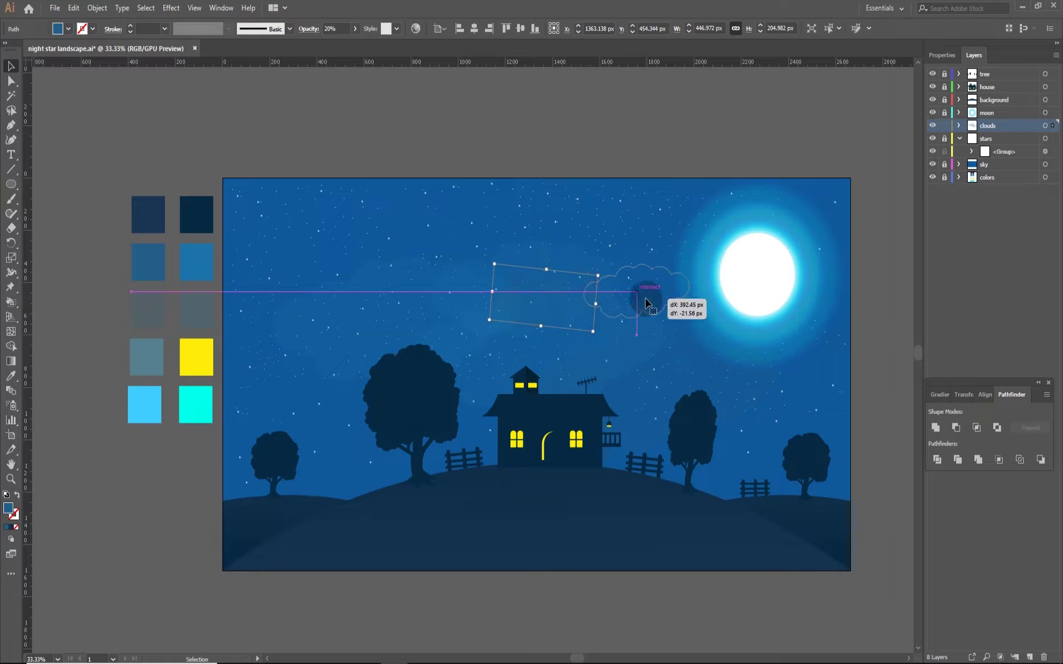
{"action": "left_click", "coordinate": [1045, 164]}
{"action": "key", "text": "i"}
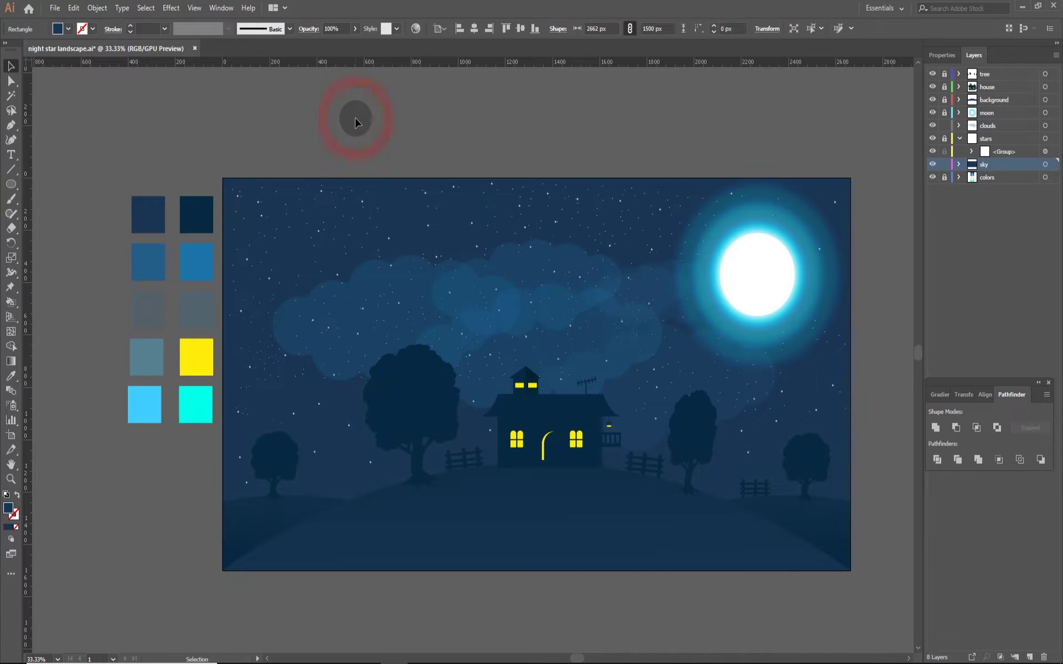
{"action": "left_click", "coordinate": [142, 197]}
{"action": "key", "text": "ctrl+z"}
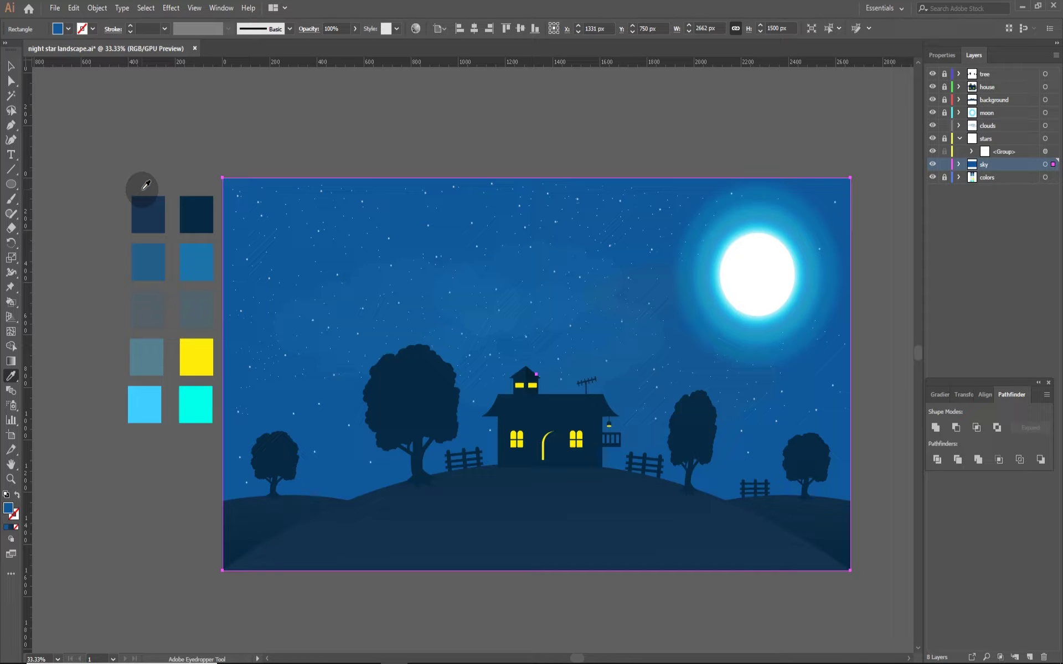
Step: Rotate the clouds group and place a copy toward the lower right
{"action": "key", "text": "v"}
{"action": "left_click_drag", "start_coordinate": [526, 286], "coordinate": [629, 205]}
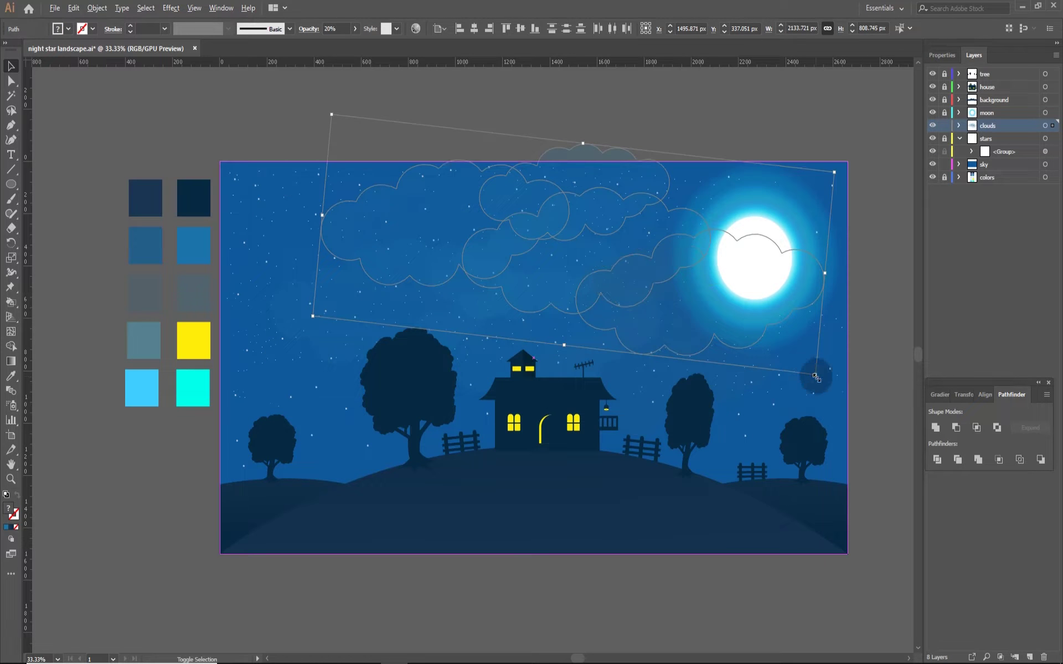
{"action": "left_click", "coordinate": [947, 164]}
{"action": "left_click", "coordinate": [655, 294]}
{"action": "mouse_move", "coordinate": [643, 305]}
{"action": "left_mouse_down"}
{"action": "mouse_move", "coordinate": [666, 317]}
{"action": "mouse_move", "coordinate": [541, 387]}
{"action": "left_mouse_up"}
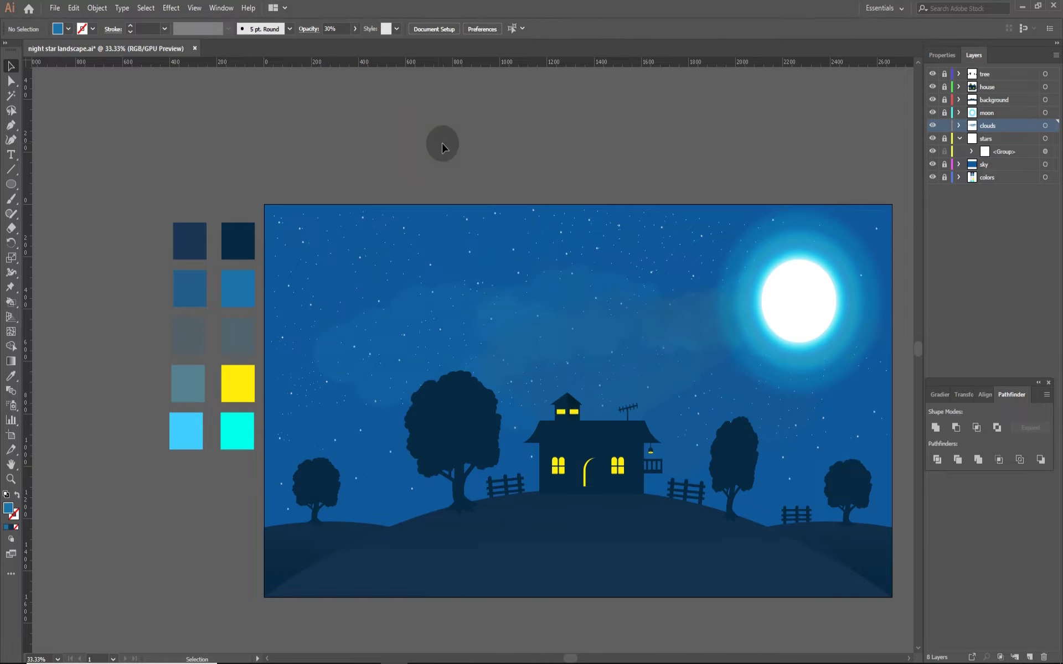
Step: Position the wispy clouds higher up and to the right in the sky
{"action": "key", "text": "ctrl+minus"}
{"action": "left_click", "coordinate": [474, 500]}
{"action": "key", "text": "ctrl+plus"}
{"action": "mouse_move", "coordinate": [501, 253]}
{"action": "left_mouse_down"}
{"action": "mouse_move", "coordinate": [544, 227]}
{"action": "mouse_move", "coordinate": [545, 206]}
{"action": "mouse_move", "coordinate": [486, 222]}
{"action": "mouse_move", "coordinate": [481, 252]}
{"action": "left_mouse_up"}
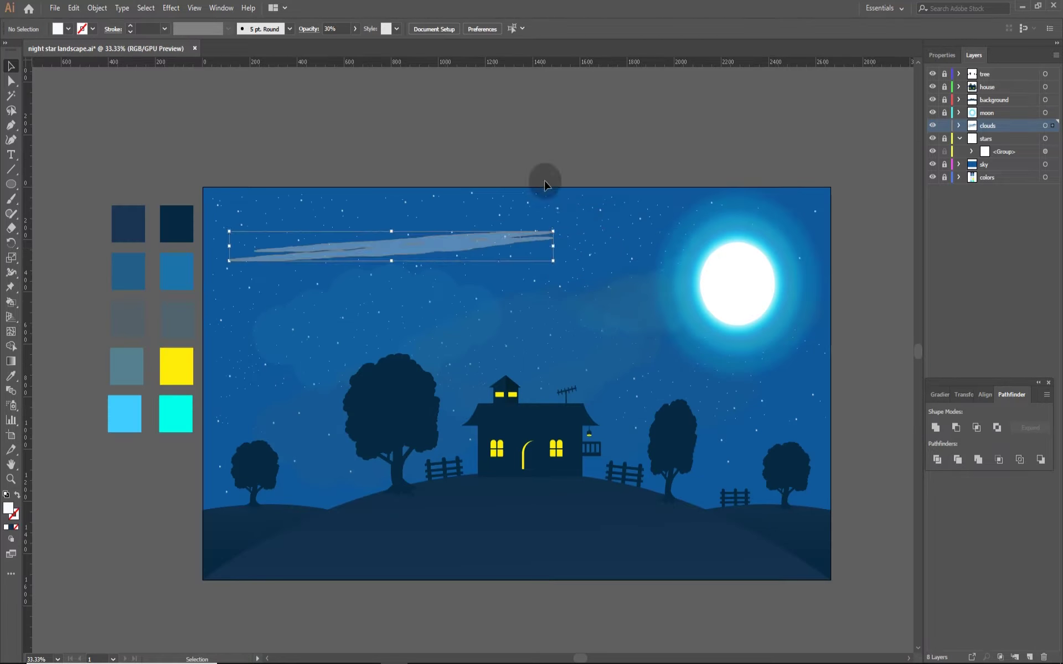
{"action": "key", "text": "ctrl+minus"}
{"action": "left_click_drag", "start_coordinate": [706, 277], "coordinate": [706, 277]}
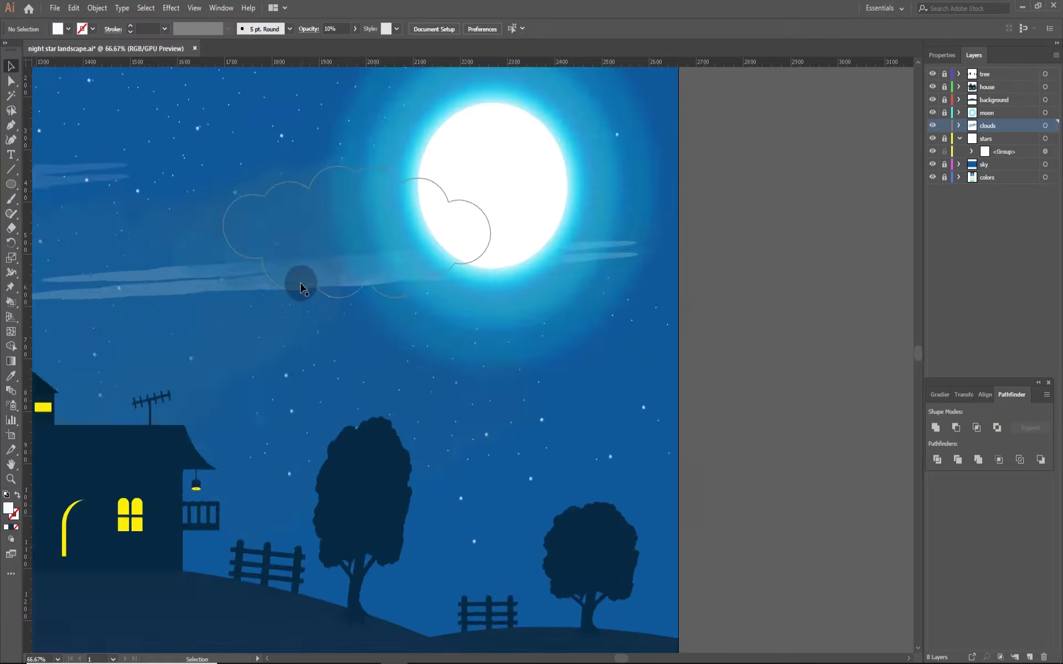
{"action": "left_click", "coordinate": [375, 292]}
{"action": "mouse_move", "coordinate": [375, 292]}
{"action": "left_mouse_down"}
{"action": "mouse_move", "coordinate": [450, 309]}
{"action": "mouse_move", "coordinate": [392, 231]}
{"action": "left_mouse_up"}
Step: Move a wisp into the moon layer and lay it across the moon
{"action": "key", "text": "ctrl+plus"}
{"action": "left_click", "coordinate": [804, 324]}
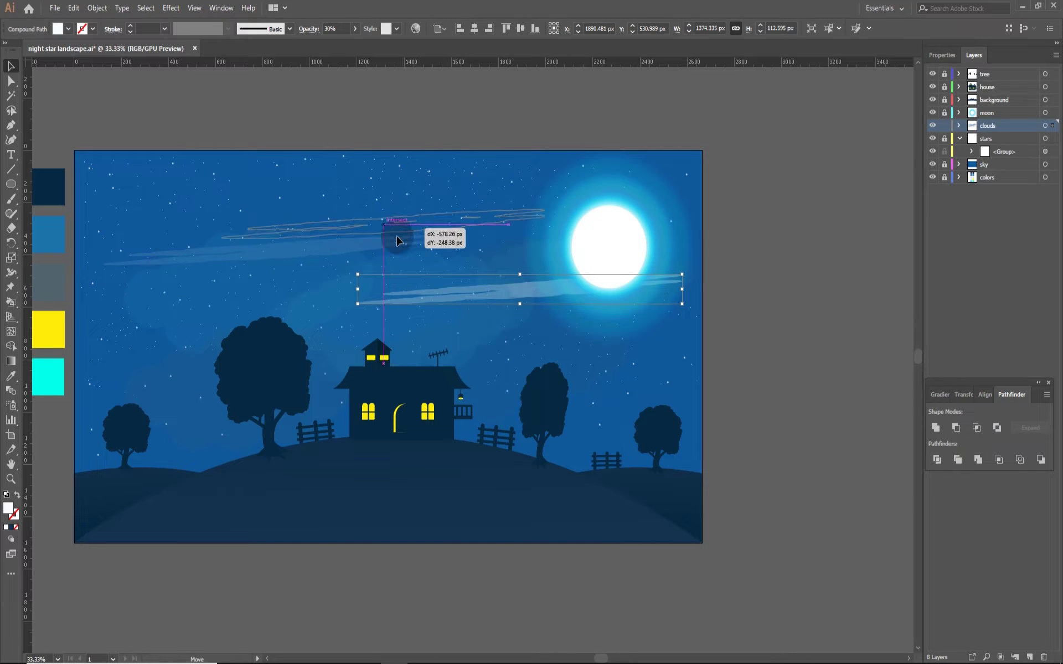
{"action": "key", "text": "ctrl+minus"}
{"action": "key", "text": "ctrl+plus"}
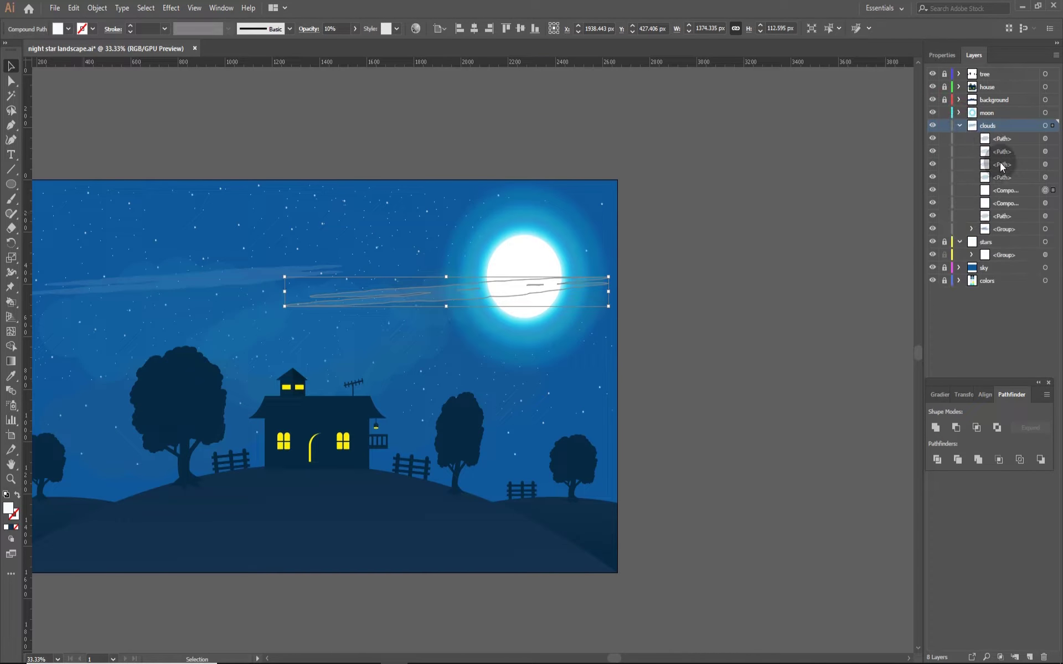
{"action": "left_click_drag", "start_coordinate": [991, 153], "coordinate": [987, 113]}
{"action": "left_click_drag", "start_coordinate": [563, 284], "coordinate": [549, 274]}
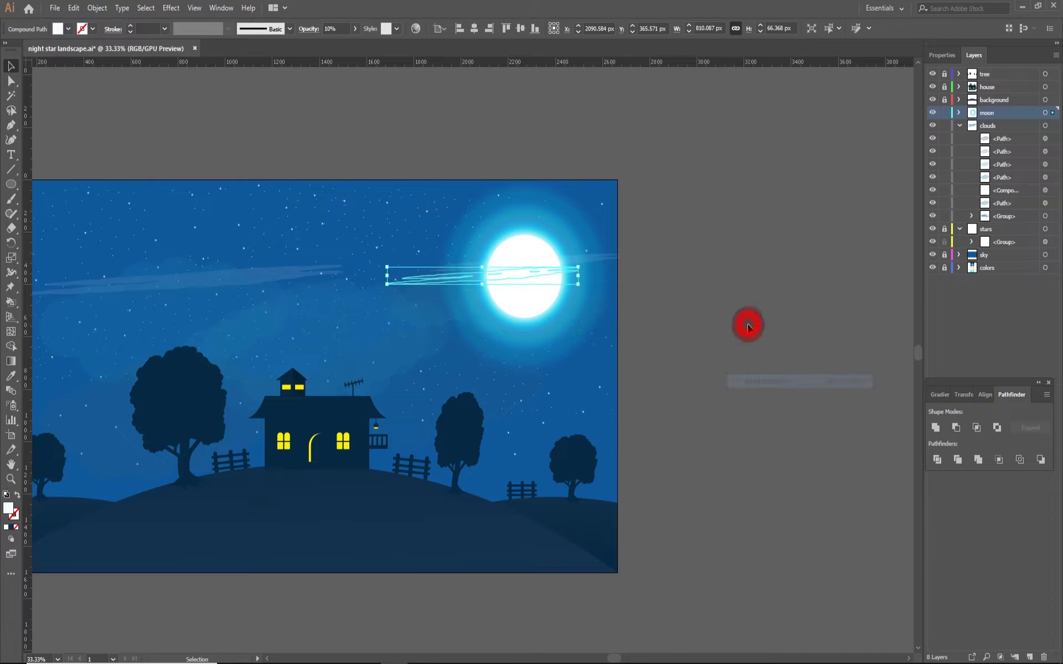
{"action": "left_click", "coordinate": [747, 327]}
Step: Nudge the moon slightly to the left
{"action": "scroll", "coordinate": [748, 327], "scroll_direction": "up", "scroll_amount": 1}
{"action": "scroll", "coordinate": [347, 308], "scroll_direction": "down", "scroll_amount": 1}
{"action": "left_click", "coordinate": [949, 130]}
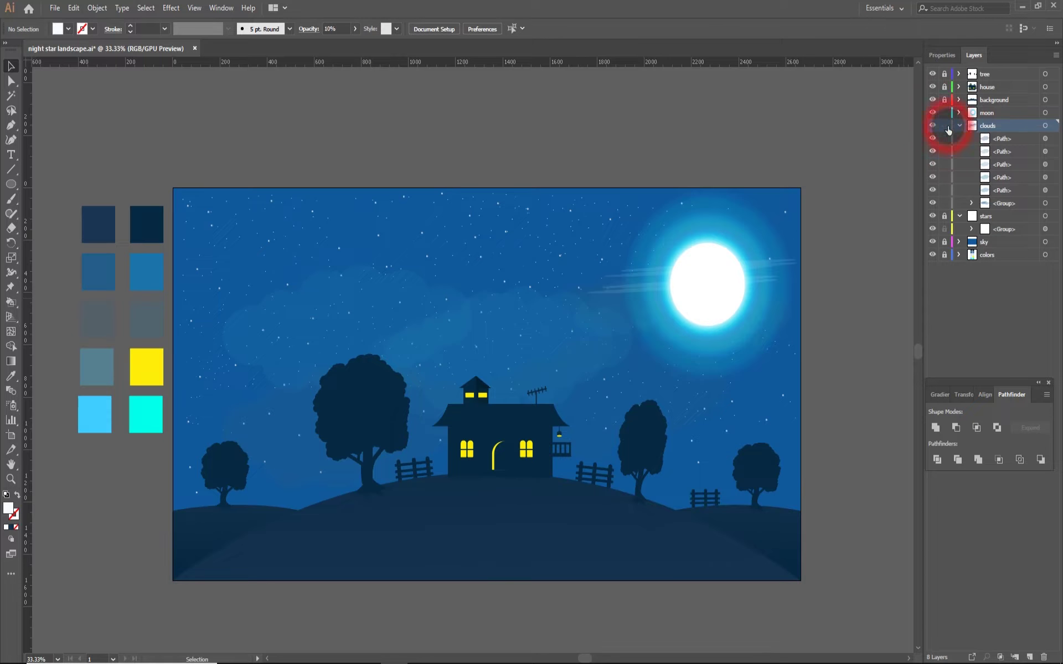
{"action": "left_click", "coordinate": [826, 337]}
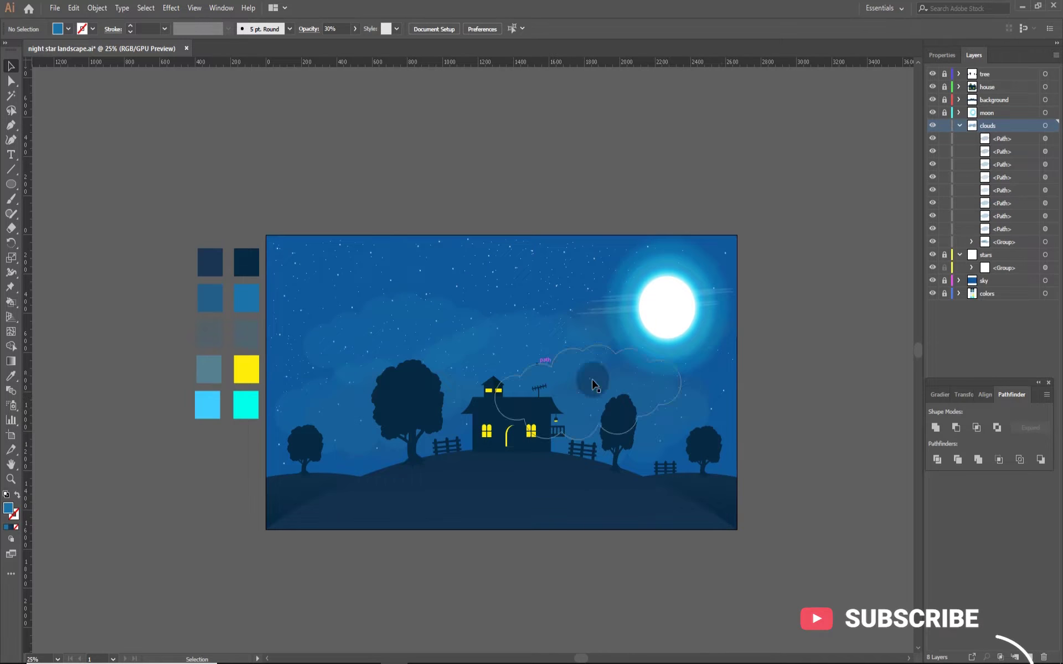
{"action": "left_click_drag", "start_coordinate": [645, 337], "coordinate": [632, 338]}
{"action": "left_click", "coordinate": [756, 385]}
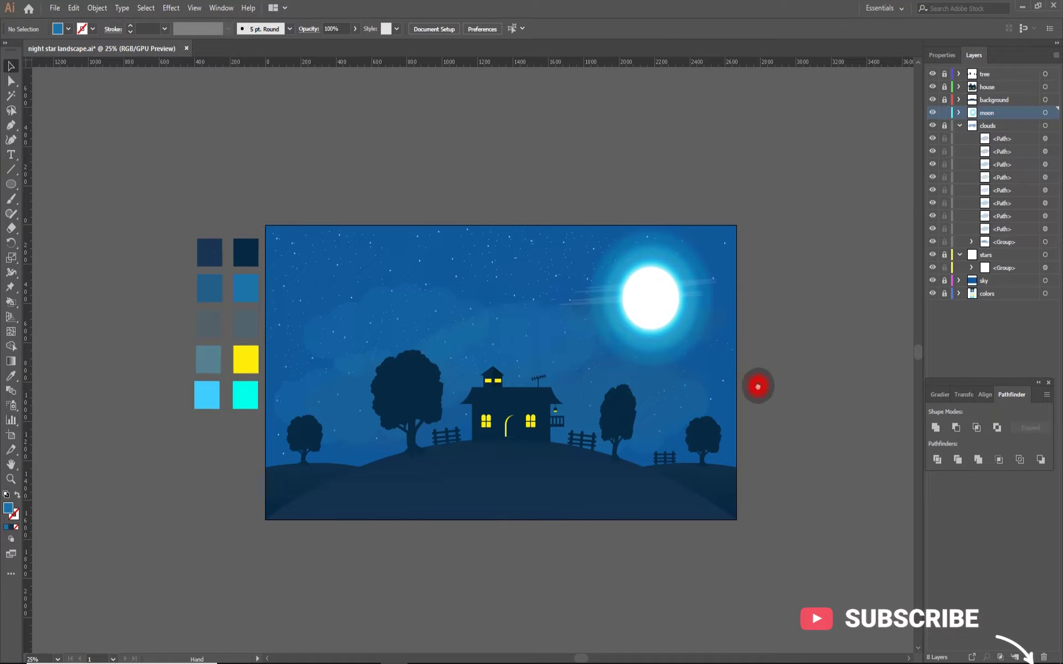
Step: Create a new layer named birds and begin a bird's wing curve
{"action": "scroll", "coordinate": [567, 361], "scroll_direction": "up", "scroll_amount": 1}
{"action": "type", "text": "irds"}
{"action": "key", "text": "Return"}
{"action": "left_click_drag", "start_coordinate": [771, 320], "coordinate": [793, 318]}
{"action": "key", "text": "p"}
{"action": "scroll", "coordinate": [432, 265], "scroll_direction": "up", "scroll_amount": 3}
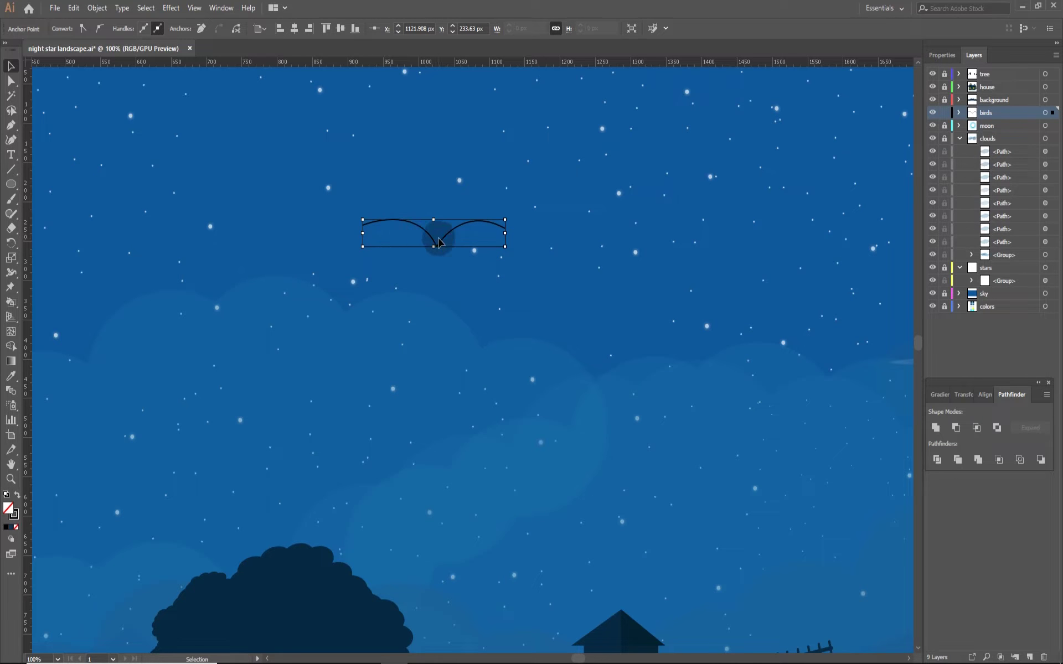
Step: Give the bird curve a thick stroke with a tapered width profile
{"action": "left_click", "coordinate": [129, 27]}
{"action": "left_click", "coordinate": [228, 29]}
{"action": "left_click", "coordinate": [209, 87]}
{"action": "left_click", "coordinate": [228, 29]}
{"action": "left_click", "coordinate": [194, 78]}
Step: Adjust the arrangement of the bird flocks beside the house
{"action": "key", "text": "ctrl+minus"}
{"action": "key", "text": "ctrl+minus"}
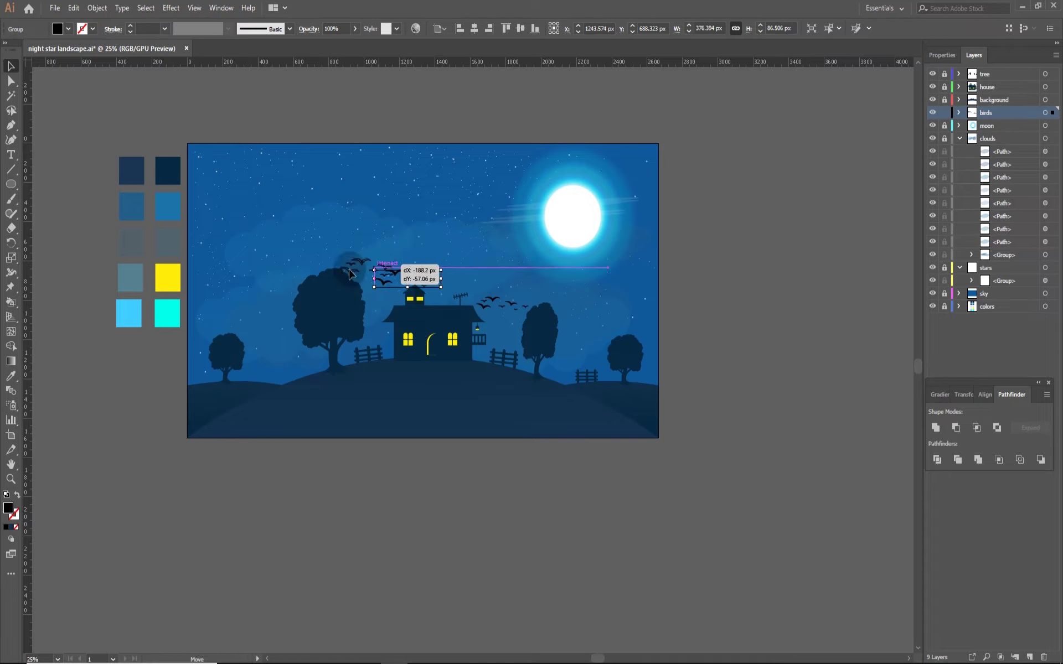
{"action": "right_click", "coordinate": [249, 304]}
{"action": "left_click", "coordinate": [797, 452]}
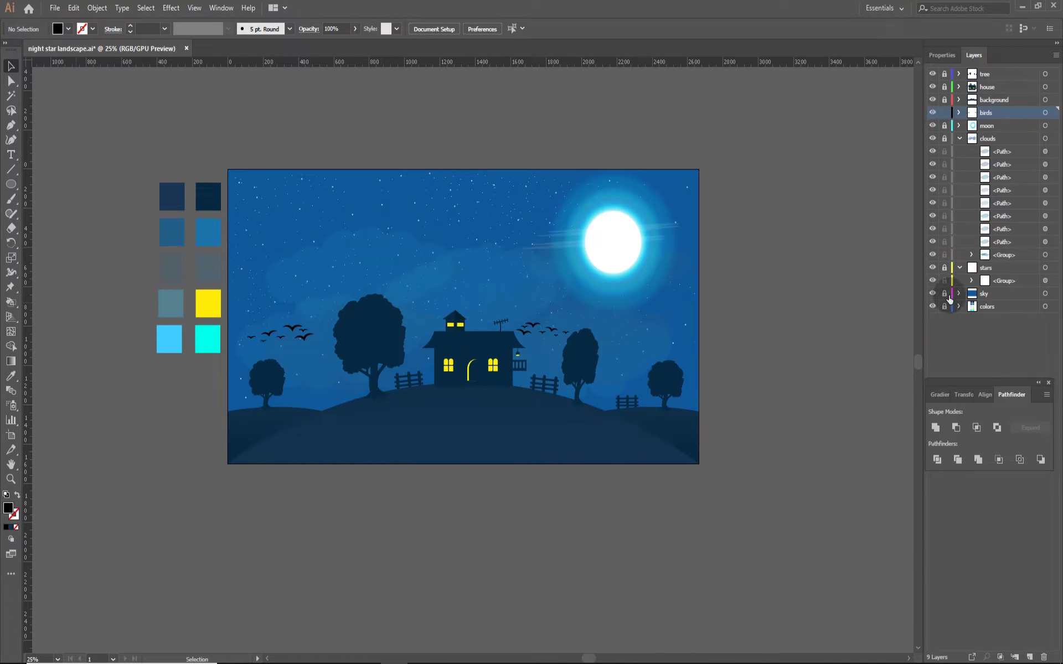
Step: Unlock the clouds layer, recentre one cloud and place a copy lower left
{"action": "key", "text": "ctrl+plus"}
{"action": "left_click", "coordinate": [945, 139]}
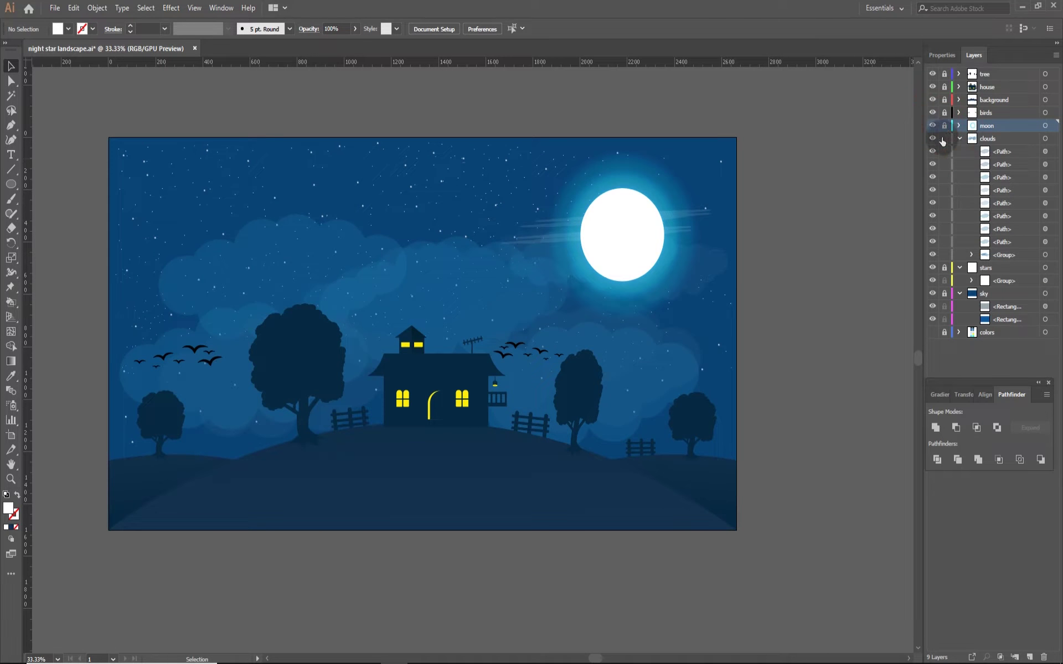
{"action": "left_click", "coordinate": [651, 374]}
{"action": "left_click_drag", "start_coordinate": [650, 374], "coordinate": [633, 242]}
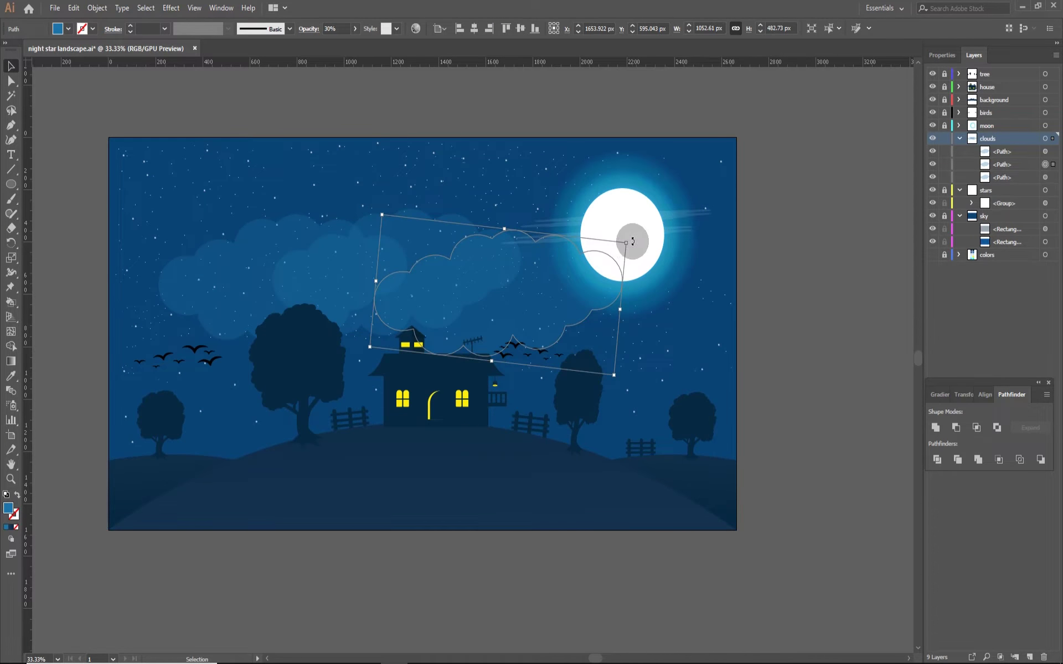
{"action": "mouse_move", "coordinate": [427, 261]}
{"action": "left_mouse_down"}
{"action": "mouse_move", "coordinate": [304, 308]}
{"action": "mouse_move", "coordinate": [540, 286]}
{"action": "left_mouse_up"}
{"action": "left_click", "coordinate": [389, 253]}
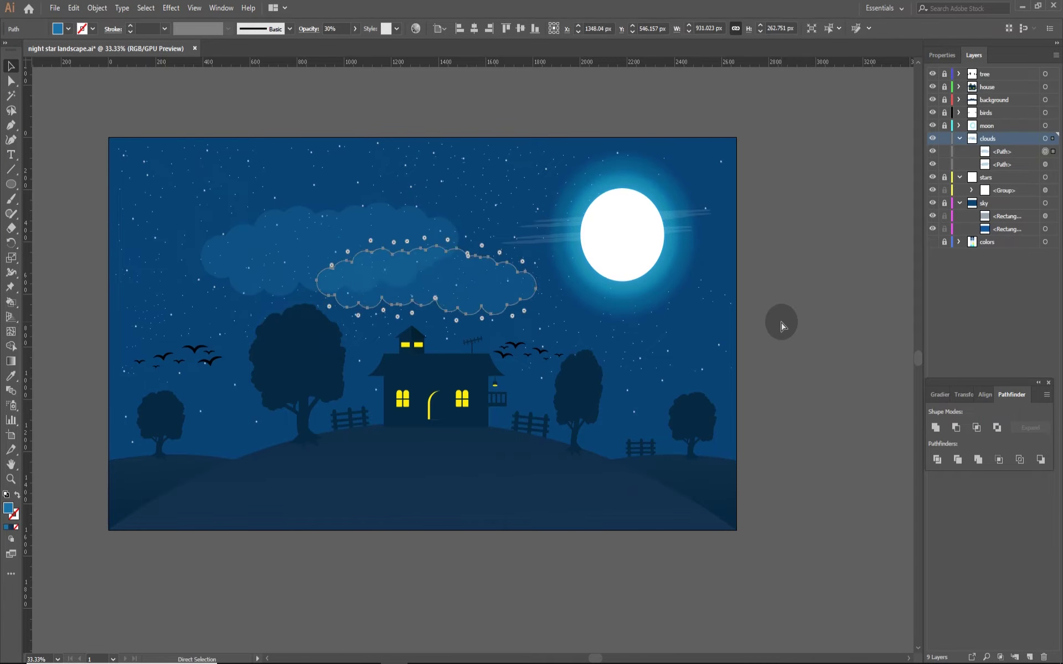
Step: Group the two clouds, move them down over the trees and restack them behind
{"action": "key", "text": "ctrl+g"}
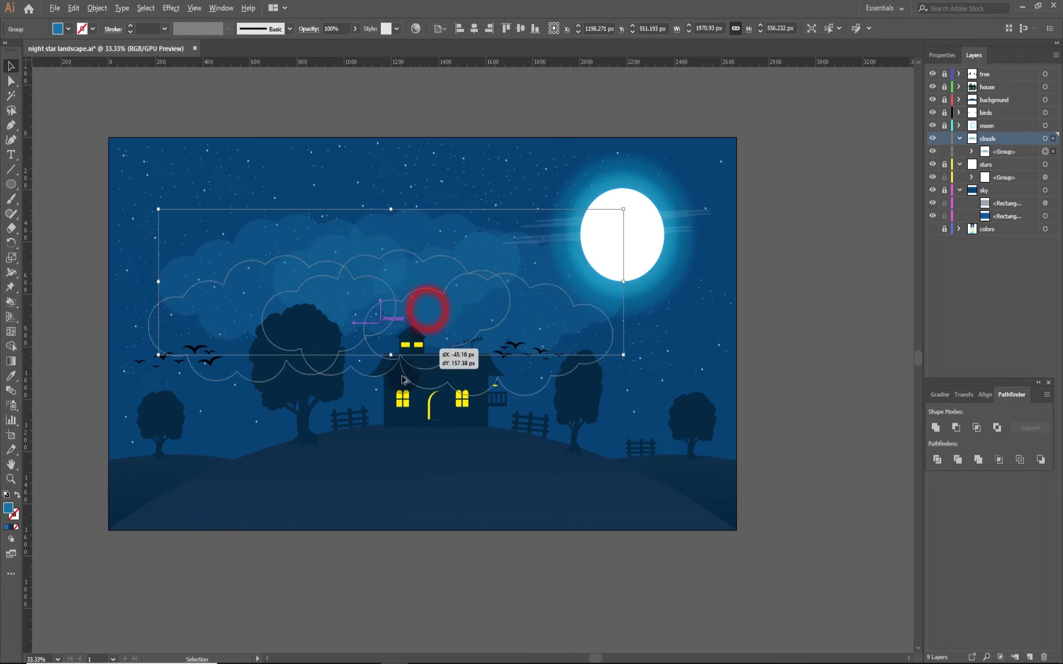
{"action": "left_click_drag", "start_coordinate": [503, 282], "coordinate": [478, 390]}
{"action": "right_click", "coordinate": [371, 366]}
{"action": "left_click", "coordinate": [507, 556]}
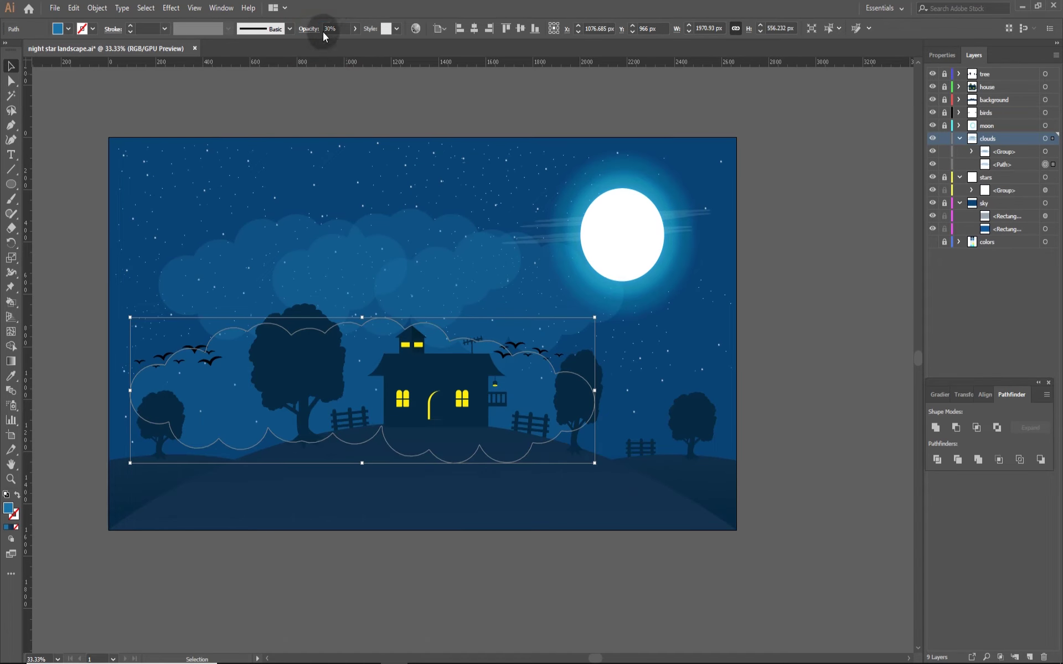
{"action": "left_click_drag", "start_coordinate": [354, 399], "coordinate": [618, 332]}
{"action": "key", "text": "ctrl+minus"}
{"action": "left_click", "coordinate": [523, 355]}
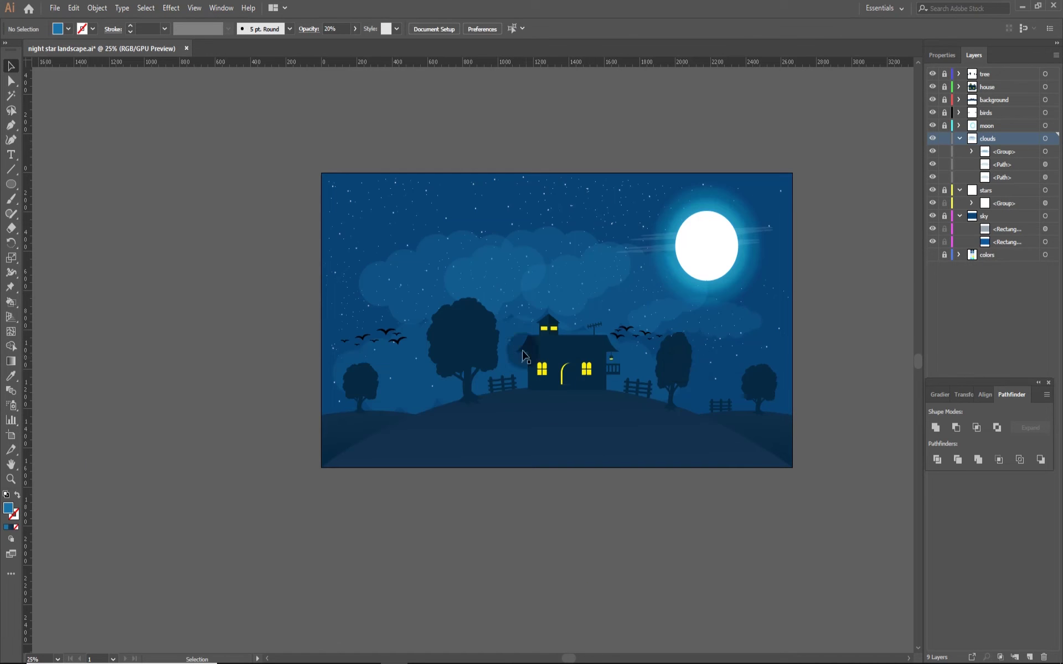
Step: Unlock the house layer and restack the house so its windows show
{"action": "left_click", "coordinate": [945, 87]}
{"action": "scroll", "coordinate": [560, 349], "scroll_direction": "up", "scroll_amount": 3}
{"action": "left_click", "coordinate": [518, 337]}
{"action": "right_click", "coordinate": [591, 348]}
{"action": "left_click", "coordinate": [770, 517]}
{"action": "key", "text": "ctrl+minus"}
{"action": "key", "text": "ctrl+minus"}
{"action": "key", "text": "ctrl+shift+a"}
{"action": "key", "text": "v"}
{"action": "left_click", "coordinate": [725, 532]}
Step: Nudge the porch lamp slightly to the left
{"action": "key", "text": "ctrl+plus"}
{"action": "key", "text": "ctrl+plus"}
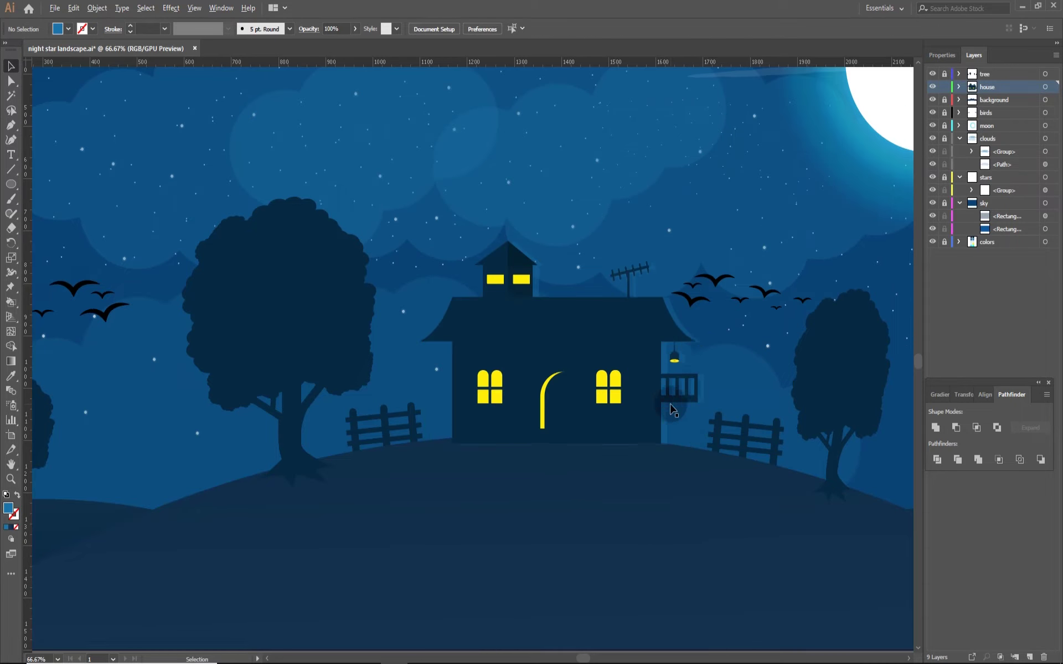
{"action": "scroll", "coordinate": [720, 354], "scroll_direction": "up", "scroll_amount": 3}
{"action": "left_click_drag", "start_coordinate": [655, 264], "coordinate": [642, 263]}
{"action": "scroll", "coordinate": [642, 263], "scroll_direction": "down", "scroll_amount": 3}
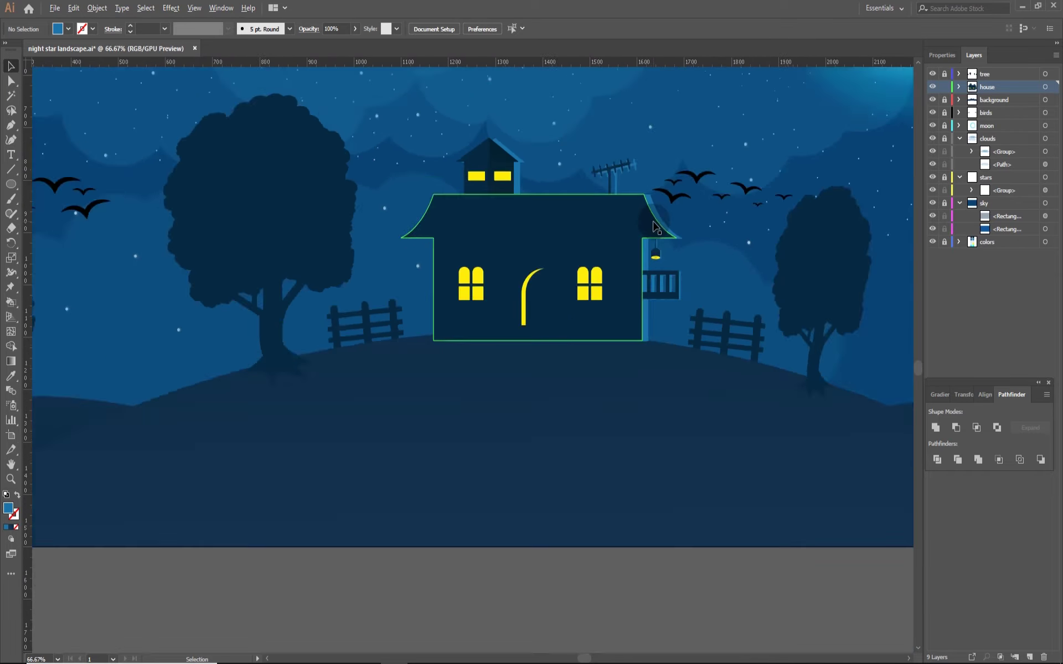
{"action": "scroll", "coordinate": [509, 166], "scroll_direction": "up", "scroll_amount": 3}
{"action": "scroll", "coordinate": [509, 155], "scroll_direction": "up", "scroll_amount": 2}
{"action": "left_click", "coordinate": [543, 154]}
{"action": "left_click", "coordinate": [704, 290]}
Step: Check the house and antenna group's arrangement options, leaving them unchanged
{"action": "scroll", "coordinate": [705, 290], "scroll_direction": "down", "scroll_amount": 4}
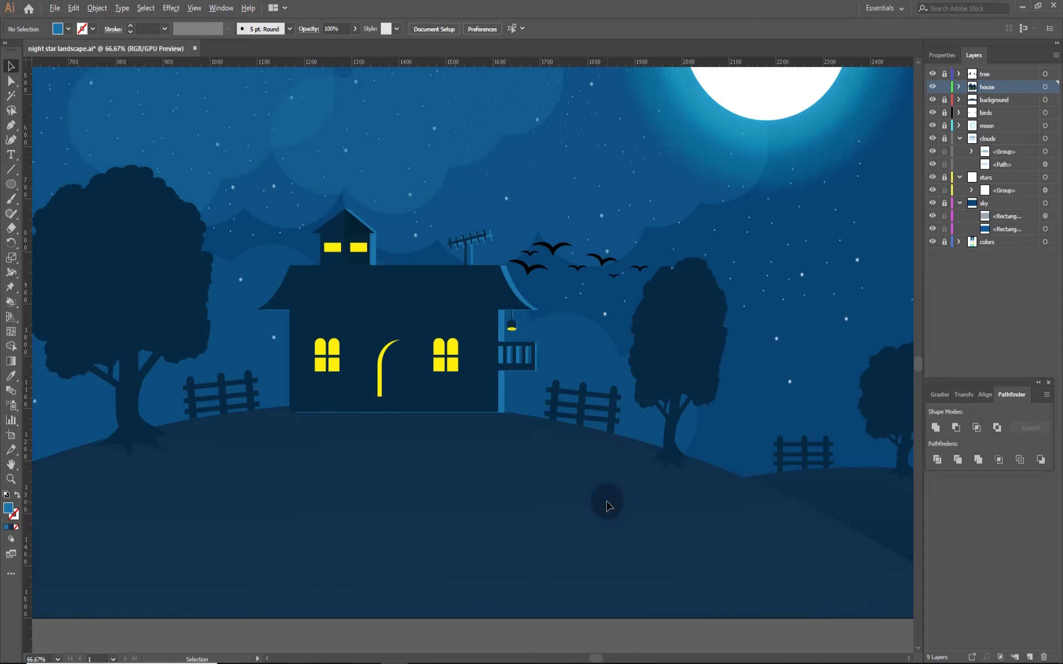
{"action": "scroll", "coordinate": [607, 500], "scroll_direction": "up", "scroll_amount": 2}
{"action": "left_click", "coordinate": [465, 376]}
{"action": "left_click", "coordinate": [515, 376]}
{"action": "scroll", "coordinate": [410, 166], "scroll_direction": "up", "scroll_amount": 3}
{"action": "left_click", "coordinate": [778, 356]}
{"action": "right_click", "coordinate": [781, 366]}
{"action": "left_click", "coordinate": [775, 343]}
{"action": "scroll", "coordinate": [799, 343], "scroll_direction": "up", "scroll_amount": 2}
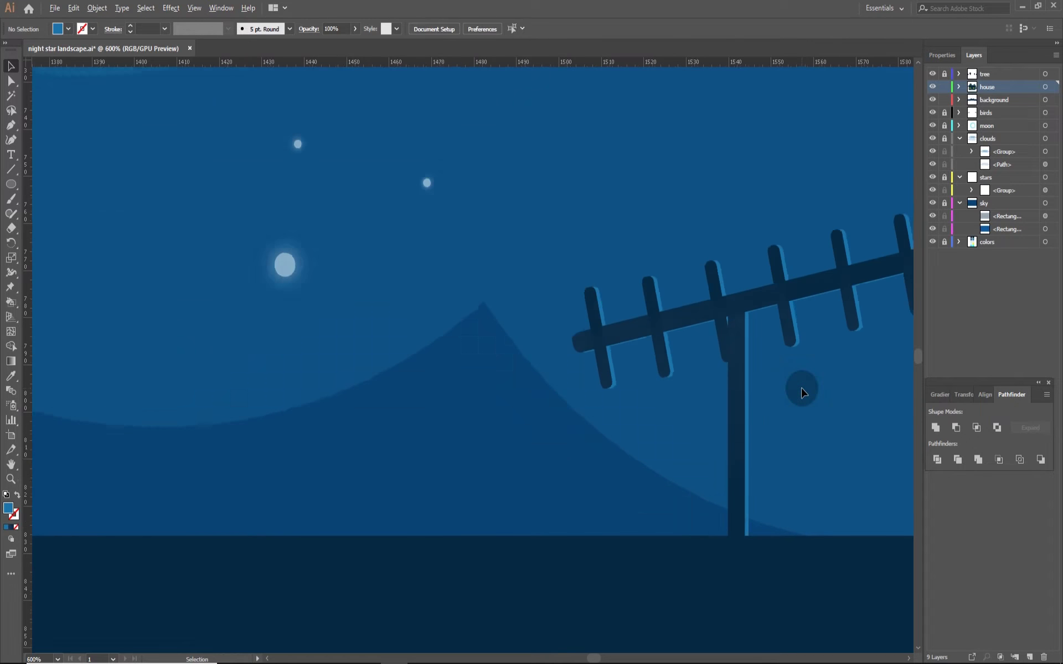
{"action": "scroll", "coordinate": [205, 327], "scroll_direction": "down", "scroll_amount": 3}
Step: Eyedropper a lighter blue fill onto the ground path on the hill
{"action": "left_click", "coordinate": [205, 327]}
{"action": "scroll", "coordinate": [581, 304], "scroll_direction": "down", "scroll_amount": 2}
{"action": "scroll", "coordinate": [561, 512], "scroll_direction": "down", "scroll_amount": 1}
{"action": "scroll", "coordinate": [560, 512], "scroll_direction": "up", "scroll_amount": 3}
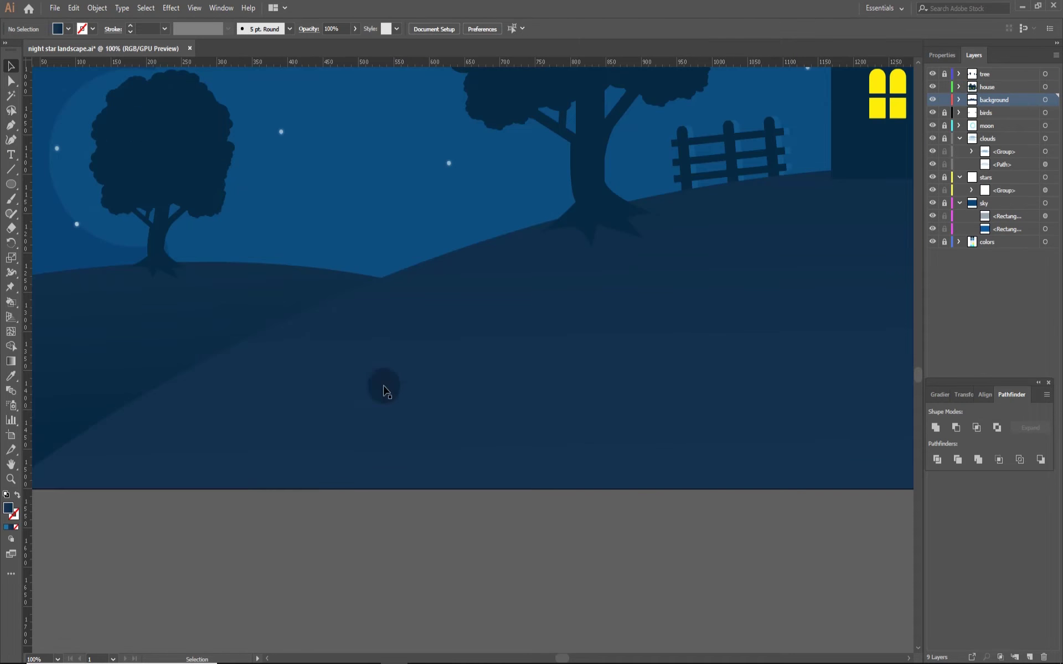
{"action": "scroll", "coordinate": [380, 384], "scroll_direction": "down", "scroll_amount": 3}
{"action": "left_click", "coordinate": [569, 361]}
{"action": "key", "text": "i"}
{"action": "scroll", "coordinate": [474, 438], "scroll_direction": "up", "scroll_amount": 2}
{"action": "left_click", "coordinate": [474, 437]}
{"action": "scroll", "coordinate": [474, 498], "scroll_direction": "down", "scroll_amount": 3}
{"action": "right_click", "coordinate": [475, 570]}
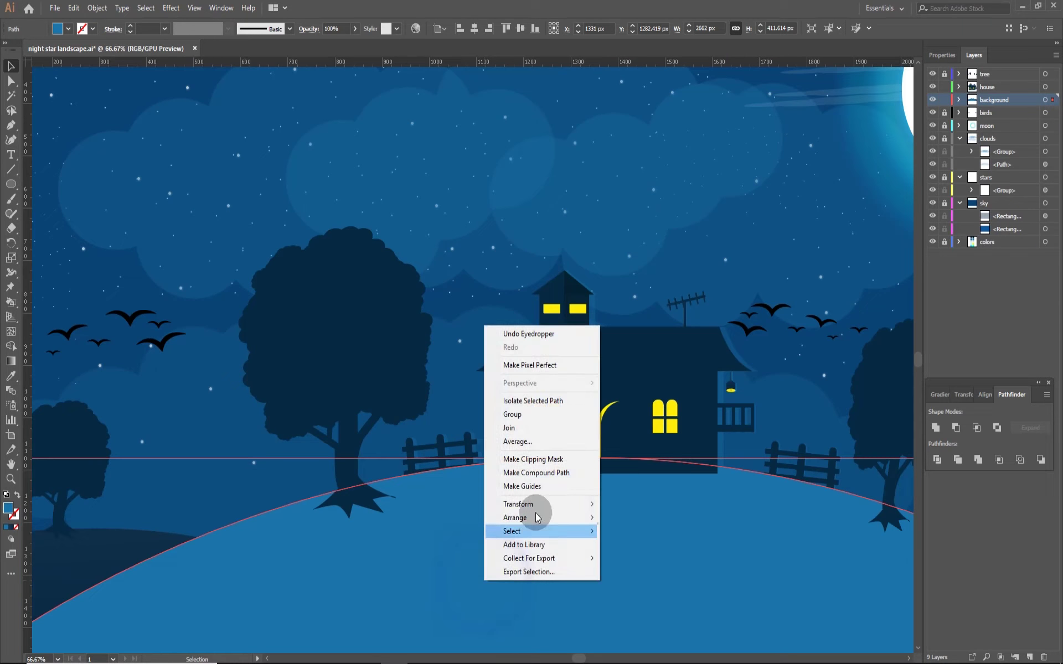
Step: Give the gradient ground path the lighter blue and send it behind the ground
{"action": "scroll", "coordinate": [498, 562], "scroll_direction": "down", "scroll_amount": 2}
{"action": "scroll", "coordinate": [676, 430], "scroll_direction": "up", "scroll_amount": 2}
{"action": "scroll", "coordinate": [710, 647], "scroll_direction": "down", "scroll_amount": 2}
{"action": "scroll", "coordinate": [273, 454], "scroll_direction": "up", "scroll_amount": 1}
{"action": "left_click", "coordinate": [273, 454]}
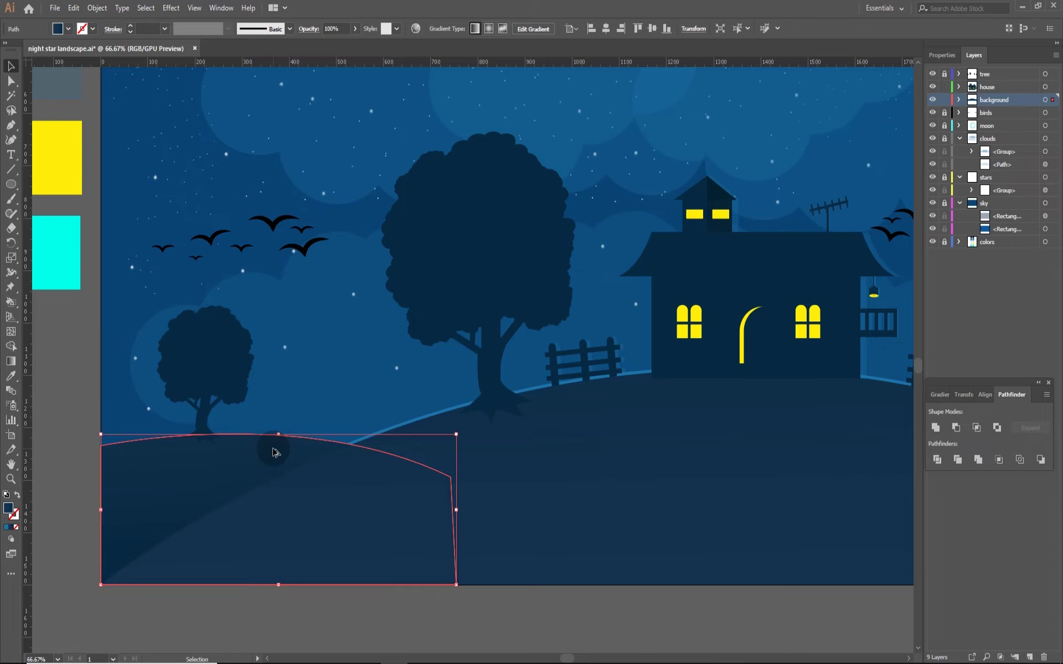
{"action": "left_click", "coordinate": [404, 415]}
{"action": "key", "text": "v"}
{"action": "right_click", "coordinate": [405, 415]}
{"action": "left_click", "coordinate": [426, 434]}
{"action": "scroll", "coordinate": [347, 618], "scroll_direction": "down", "scroll_amount": 2}
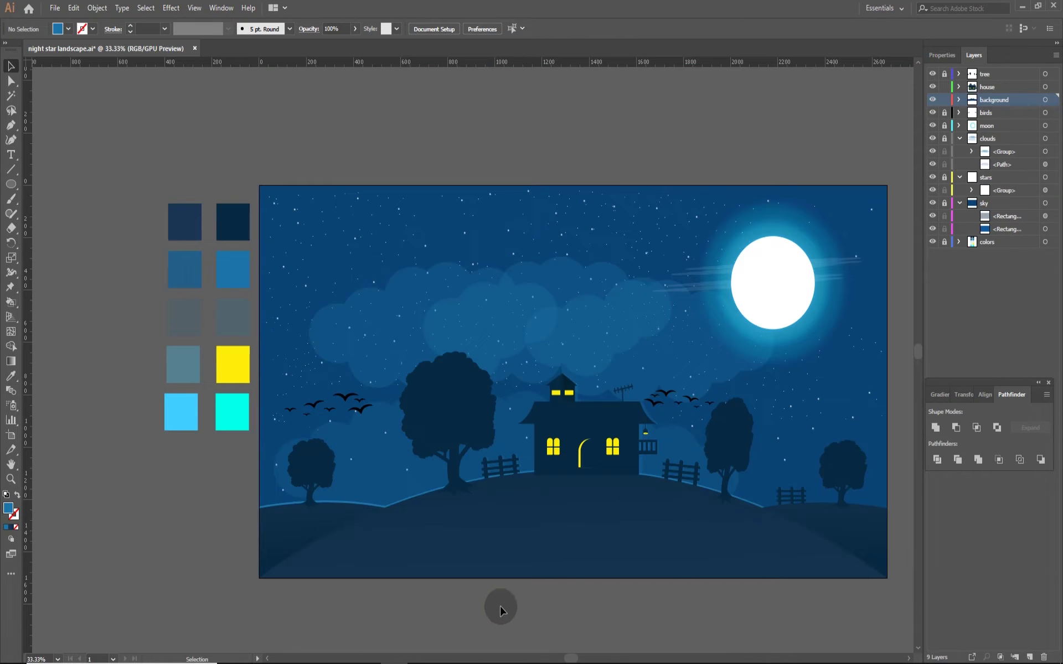
{"action": "right_click", "coordinate": [330, 518]}
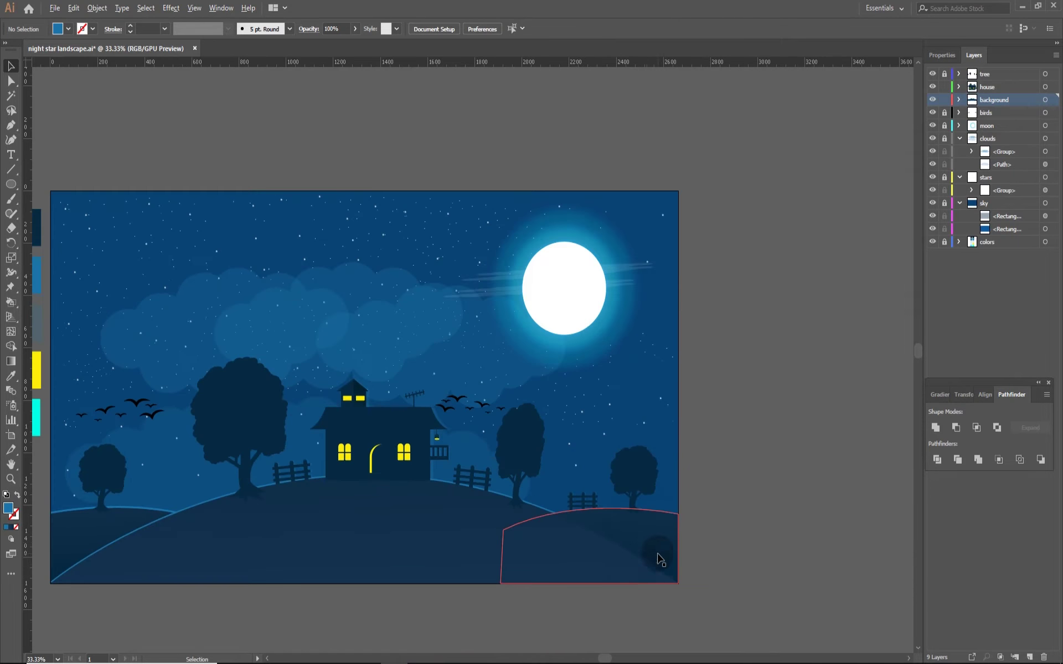
Step: Change the hill path's stacking order
{"action": "left_click", "coordinate": [660, 559]}
{"action": "scroll", "coordinate": [661, 559], "scroll_direction": "up", "scroll_amount": 3}
{"action": "right_click", "coordinate": [612, 587]}
{"action": "left_click", "coordinate": [774, 403]}
{"action": "left_click", "coordinate": [802, 432]}
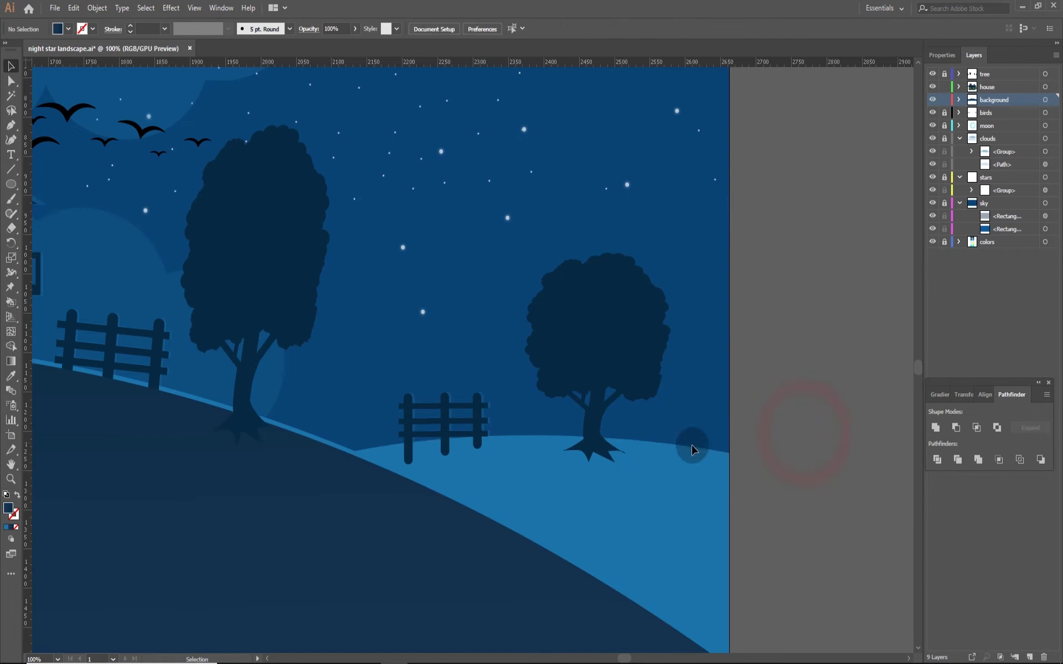
{"action": "scroll", "coordinate": [802, 456], "scroll_direction": "down", "scroll_amount": 3}
{"action": "scroll", "coordinate": [274, 442], "scroll_direction": "up", "scroll_amount": 3}
{"action": "scroll", "coordinate": [713, 363], "scroll_direction": "up", "scroll_amount": 2}
Step: Make the porch railing partly transparent
{"action": "left_click", "coordinate": [713, 363]}
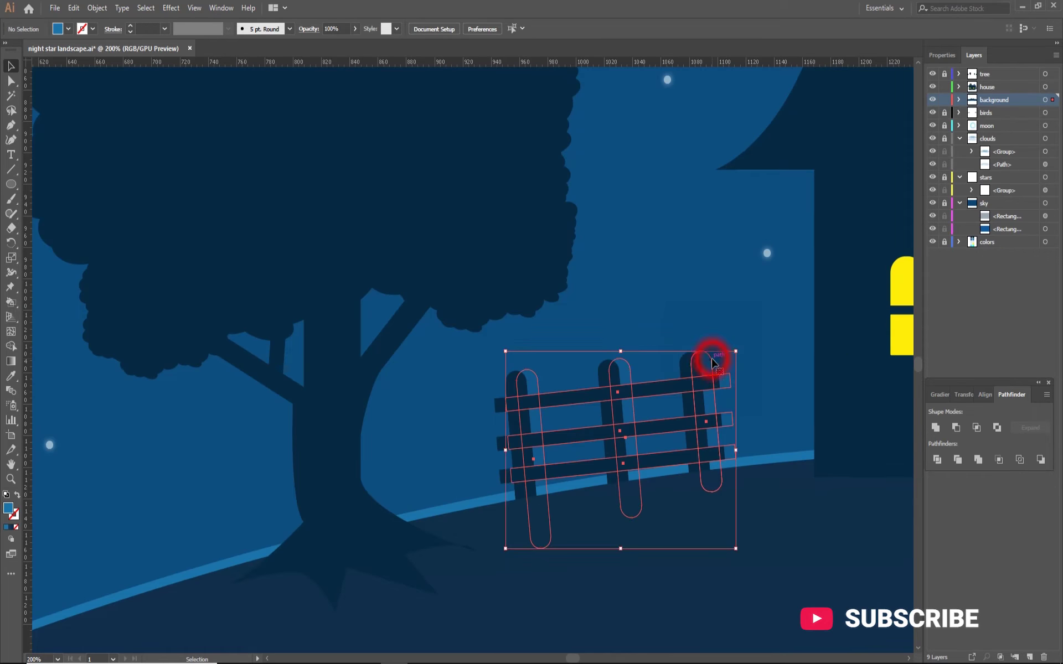
{"action": "scroll", "coordinate": [693, 314], "scroll_direction": "down", "scroll_amount": 2}
{"action": "left_click", "coordinate": [660, 304]}
{"action": "scroll", "coordinate": [455, 368], "scroll_direction": "down", "scroll_amount": 1}
{"action": "scroll", "coordinate": [373, 299], "scroll_direction": "up", "scroll_amount": 2}
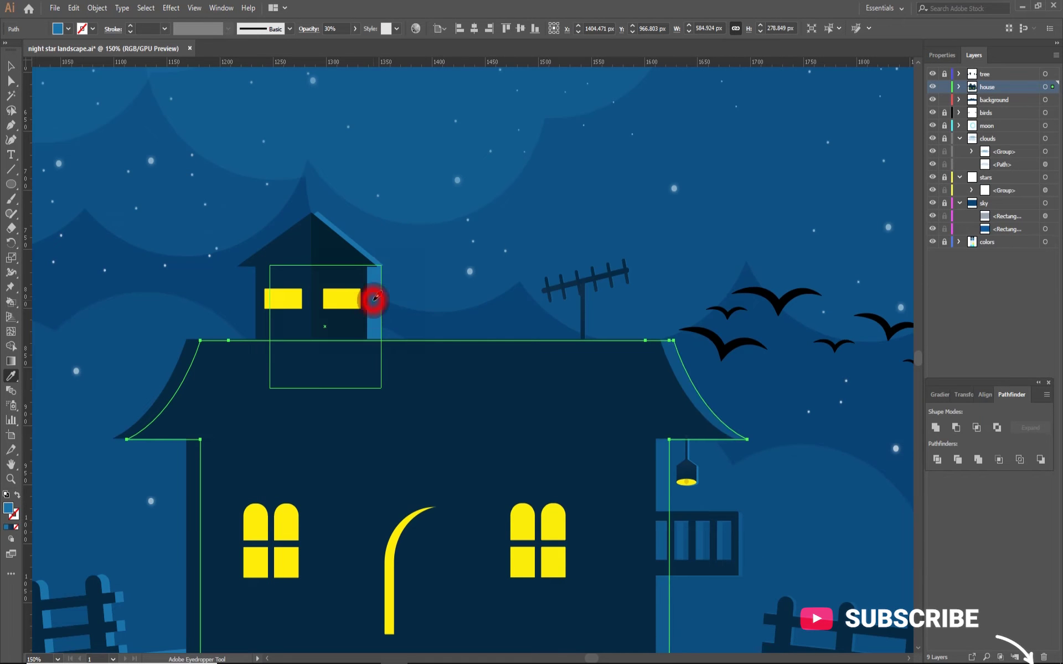
{"action": "scroll", "coordinate": [545, 355], "scroll_direction": "up", "scroll_amount": 2}
{"action": "left_click", "coordinate": [545, 356]}
{"action": "left_click", "coordinate": [642, 507]}
Step: Eyedropper light blue onto the fence highlight
{"action": "key", "text": "i"}
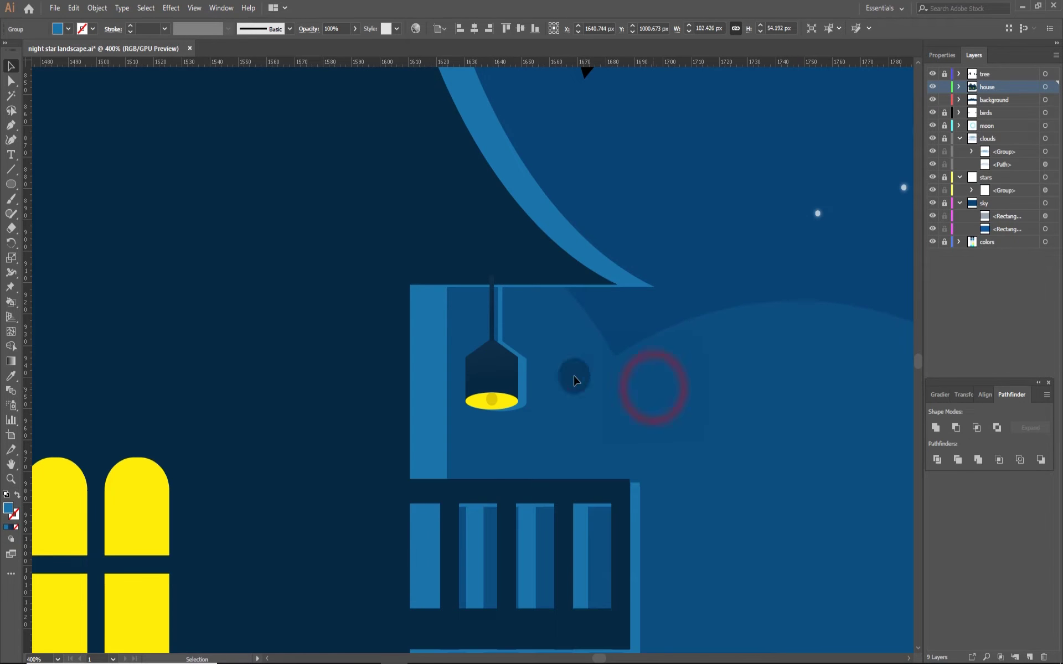
{"action": "scroll", "coordinate": [650, 384], "scroll_direction": "down", "scroll_amount": 3}
{"action": "scroll", "coordinate": [636, 476], "scroll_direction": "up", "scroll_amount": 3}
{"action": "left_click", "coordinate": [621, 595]}
{"action": "scroll", "coordinate": [450, 581], "scroll_direction": "down", "scroll_amount": 3}
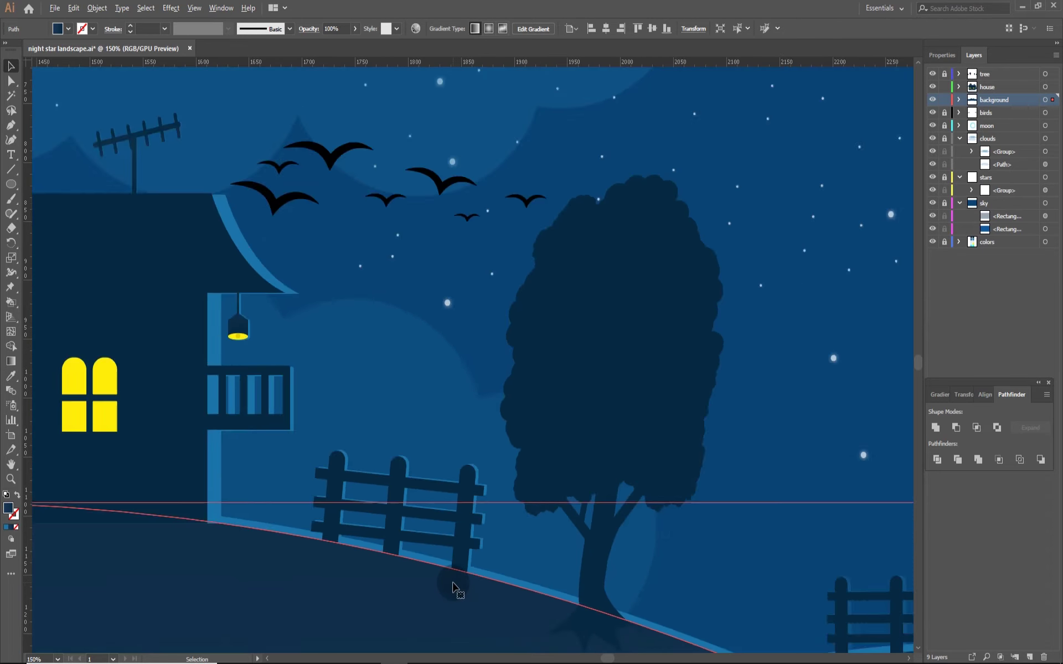
{"action": "scroll", "coordinate": [724, 374], "scroll_direction": "down", "scroll_amount": 2}
{"action": "scroll", "coordinate": [482, 541], "scroll_direction": "up", "scroll_amount": 4}
Step: Open the fence selection's arrangement options several times, then clear the selection
{"action": "key", "text": "v"}
{"action": "right_click", "coordinate": [394, 559]}
{"action": "right_click", "coordinate": [319, 559]}
{"action": "right_click", "coordinate": [381, 539]}
{"action": "right_click", "coordinate": [416, 557]}
{"action": "left_click", "coordinate": [495, 487]}
{"action": "scroll", "coordinate": [494, 488], "scroll_direction": "down", "scroll_amount": 1}
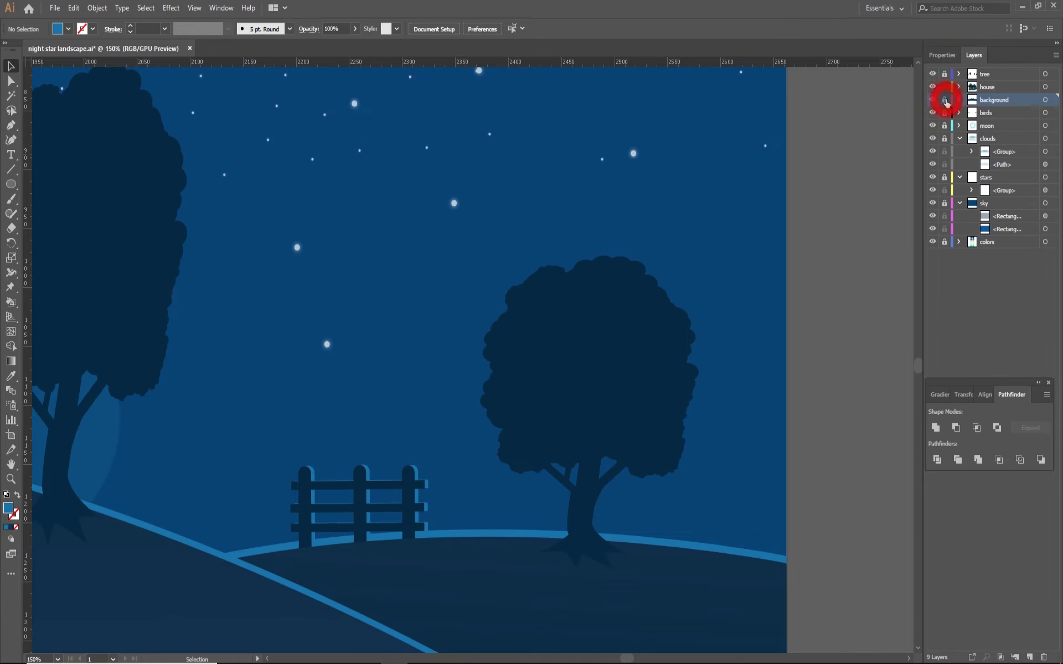
Step: Change the tree's stacking order
{"action": "left_click", "coordinate": [629, 403]}
{"action": "right_click", "coordinate": [605, 351]}
{"action": "left_click", "coordinate": [783, 525]}
{"action": "key", "text": "ctrl+0"}
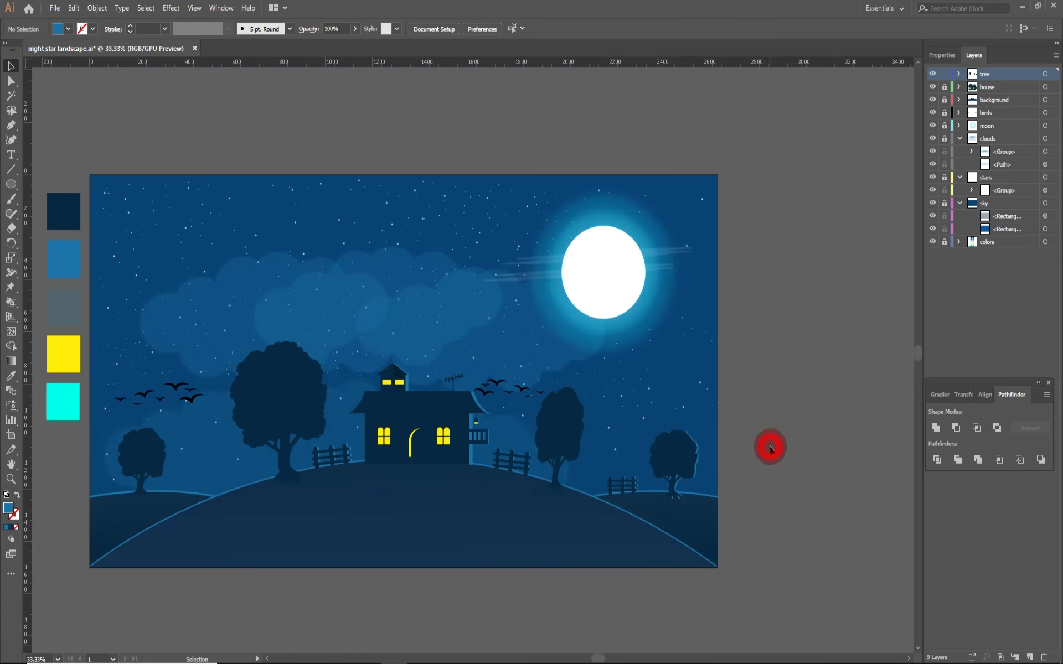
Step: Pull the tree's root anchors into place and make an offset copy of the tree
{"action": "scroll", "coordinate": [766, 451], "scroll_direction": "up", "scroll_amount": 5}
{"action": "key", "text": "a"}
{"action": "left_click_drag", "start_coordinate": [645, 544], "coordinate": [647, 509]}
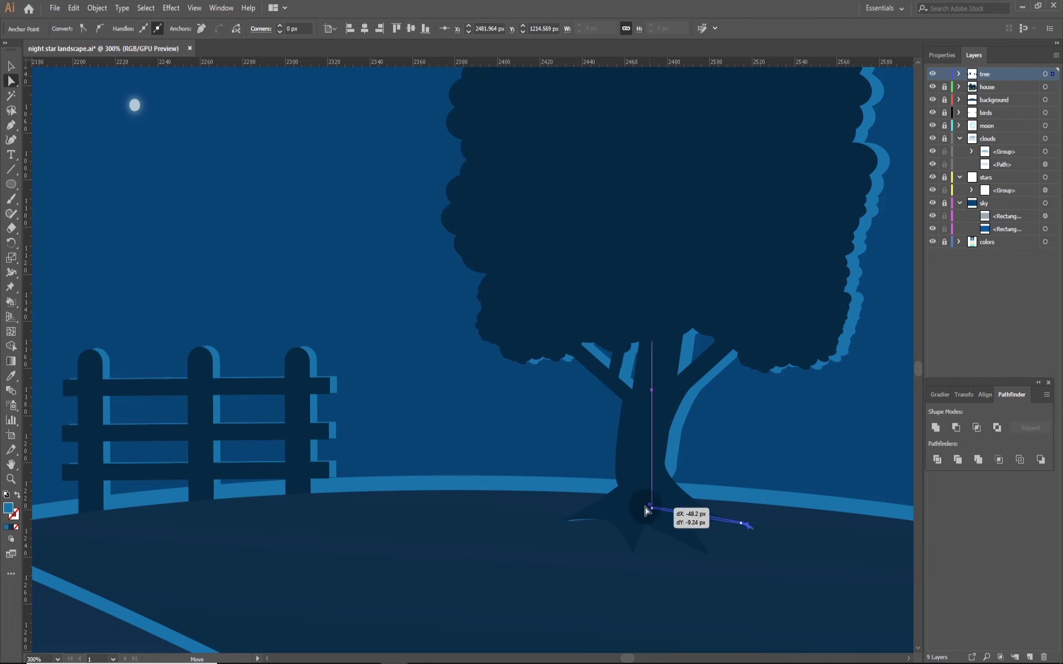
{"action": "key", "text": "ctrl+0"}
{"action": "scroll", "coordinate": [522, 400], "scroll_direction": "up", "scroll_amount": 3}
{"action": "key", "text": "v"}
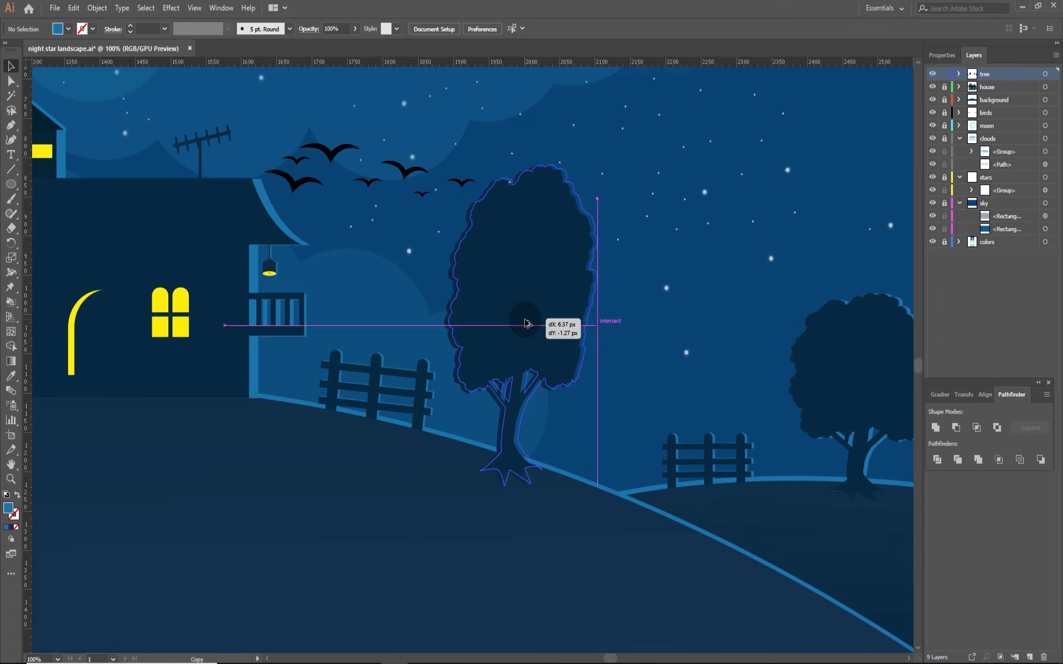
{"action": "left_click", "coordinate": [522, 400]}
{"action": "right_click", "coordinate": [517, 319]}
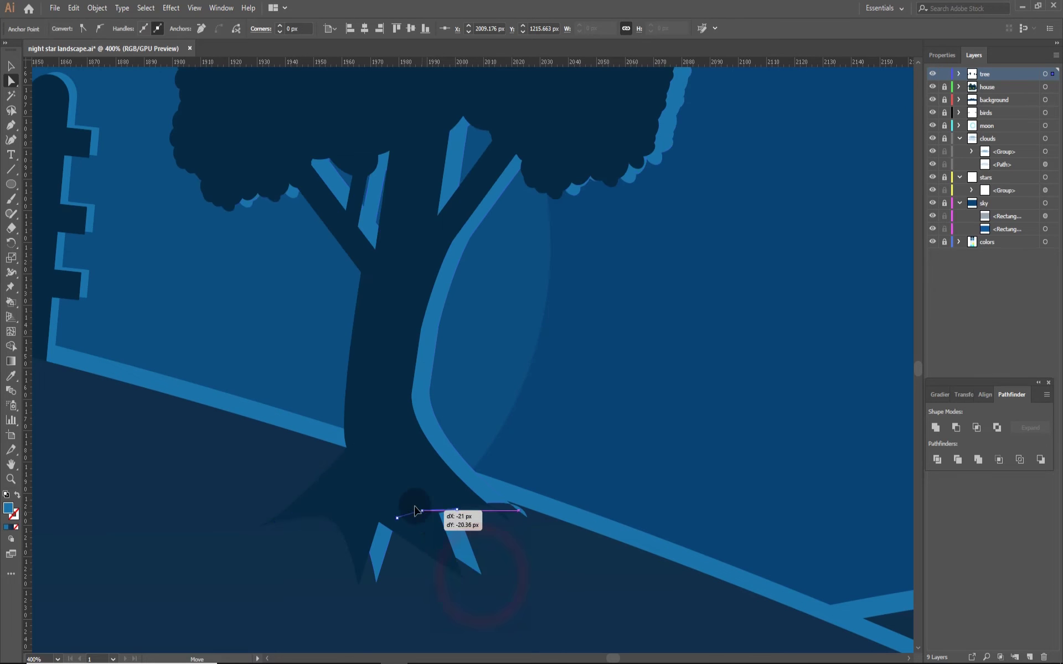
{"action": "left_click_drag", "start_coordinate": [512, 508], "coordinate": [454, 472]}
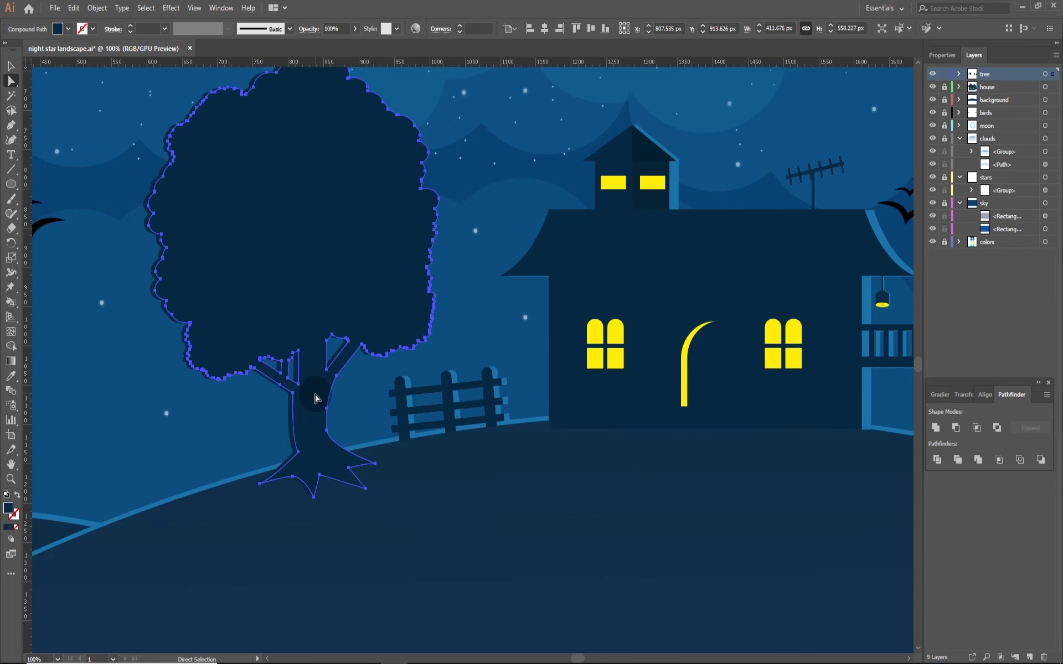
Step: Fill the tree copy lighter blue, send it behind, and raise a root to the hill
{"action": "left_click", "coordinate": [498, 374]}
{"action": "right_click", "coordinate": [426, 188]}
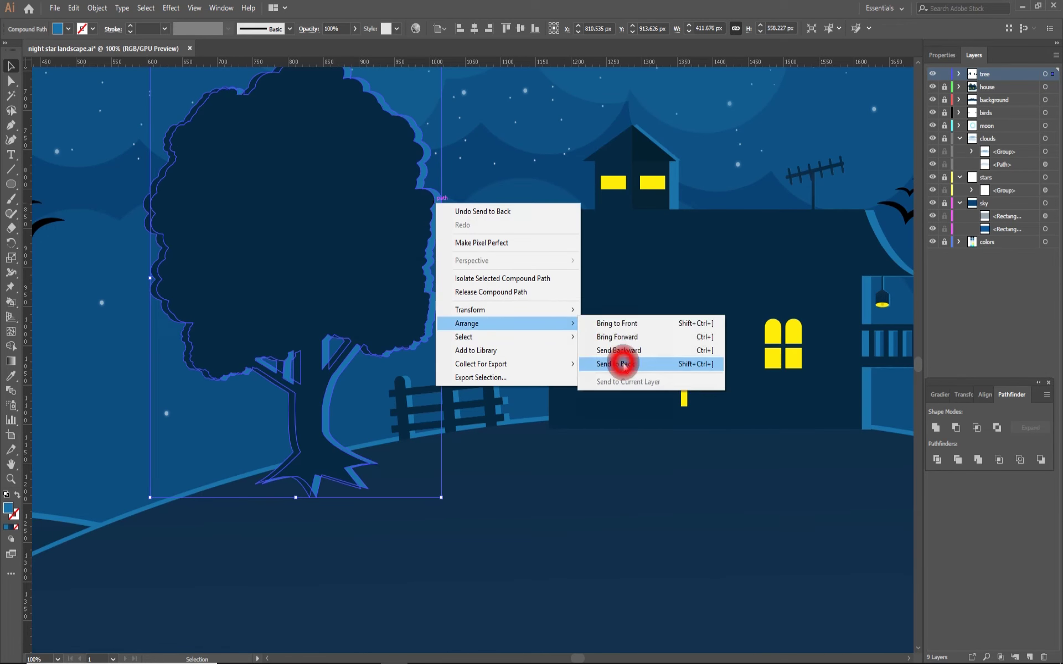
{"action": "left_click", "coordinate": [612, 361]}
{"action": "key", "text": "a"}
{"action": "scroll", "coordinate": [311, 465], "scroll_direction": "up", "scroll_amount": 2}
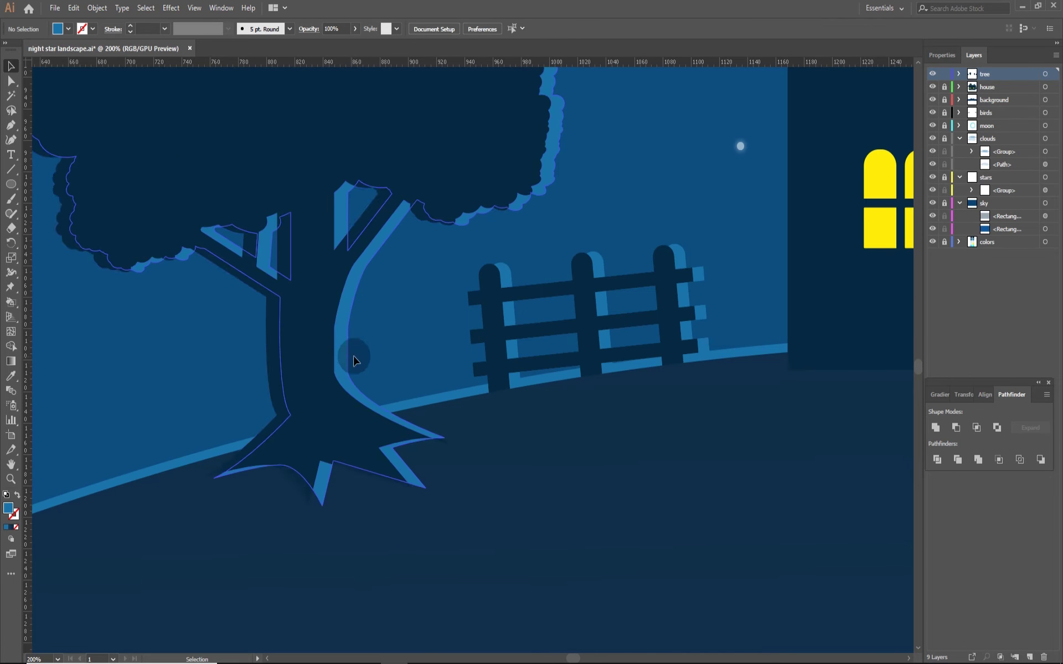
{"action": "left_click_drag", "start_coordinate": [319, 482], "coordinate": [312, 433]}
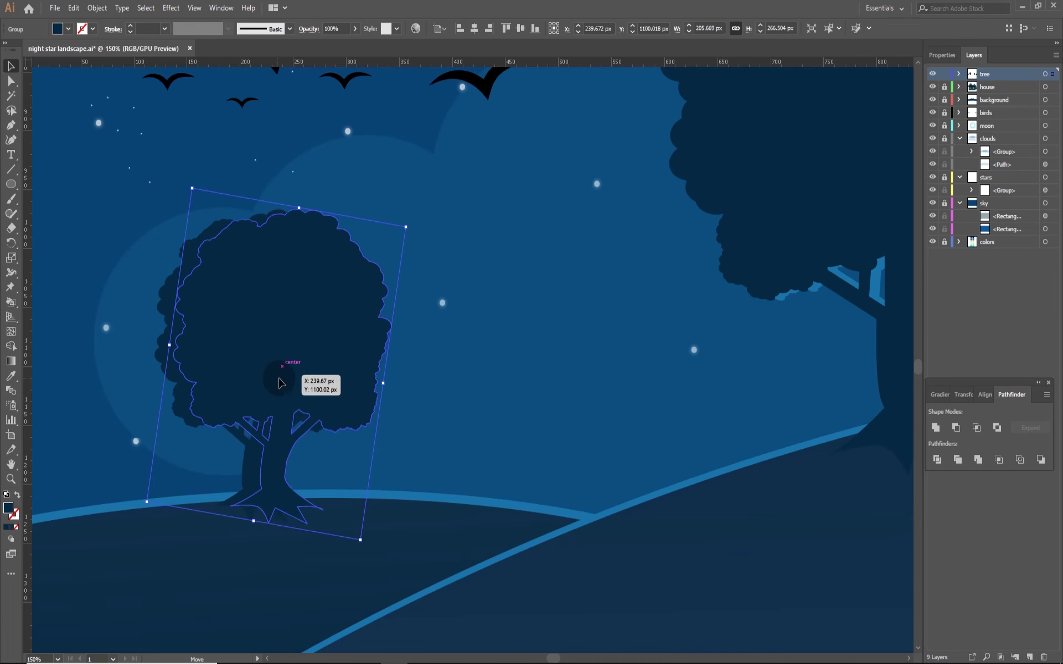
Step: Send the light copy behind the small tree and start reshaping its root anchors
{"action": "right_click", "coordinate": [287, 341]}
{"action": "left_click", "coordinate": [331, 347]}
{"action": "key", "text": "a"}
{"action": "scroll", "coordinate": [299, 526], "scroll_direction": "up", "scroll_amount": 2}
{"action": "left_click", "coordinate": [166, 474]}
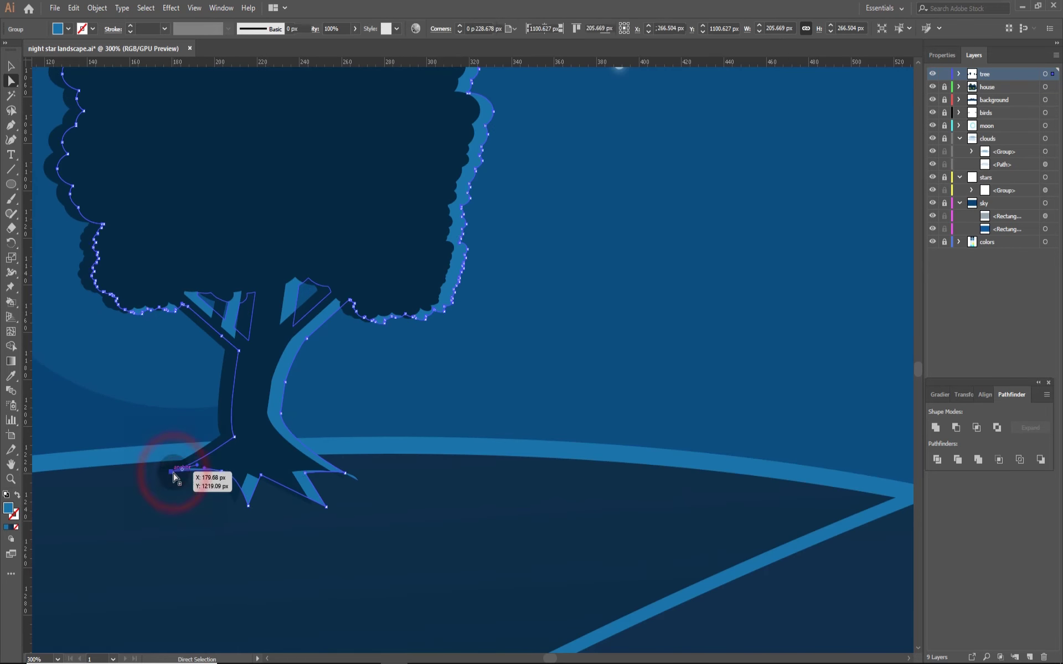
{"action": "left_click", "coordinate": [327, 508]}
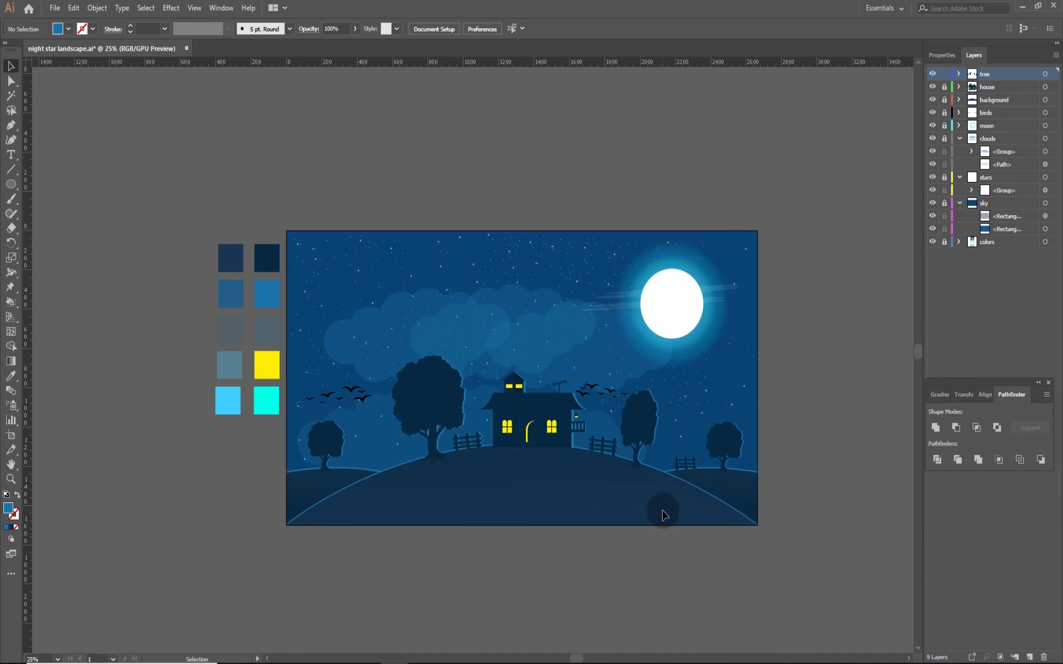
Step: Drag the house layer below the background layer and fit the whole artwork in view
{"action": "left_click", "coordinate": [667, 408]}
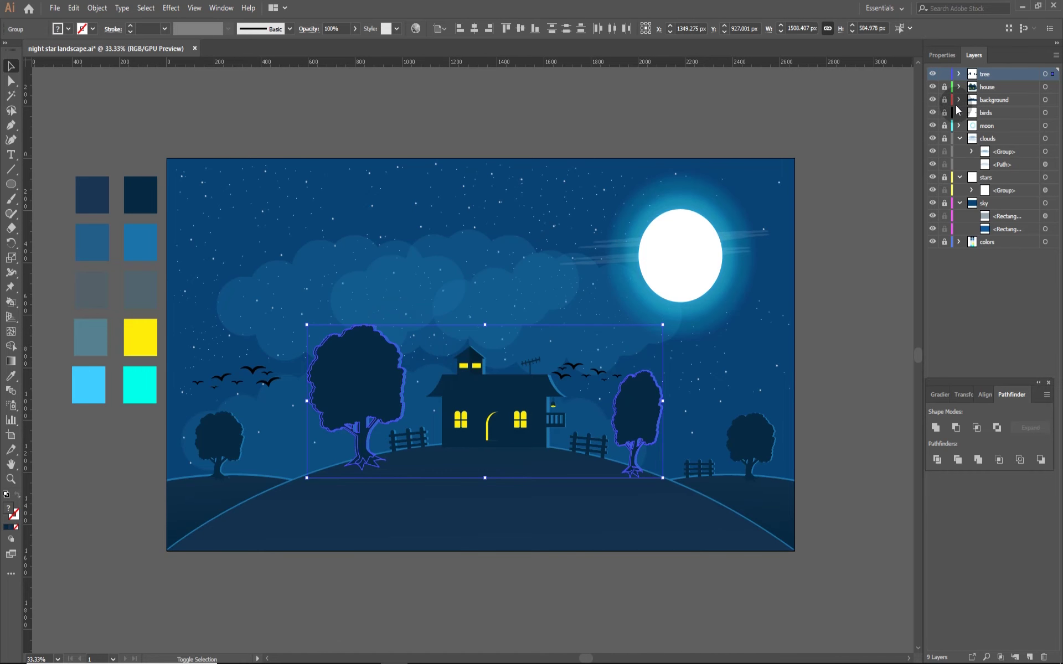
{"action": "left_click", "coordinate": [473, 413]}
{"action": "left_click_drag", "start_coordinate": [960, 88], "coordinate": [964, 105]}
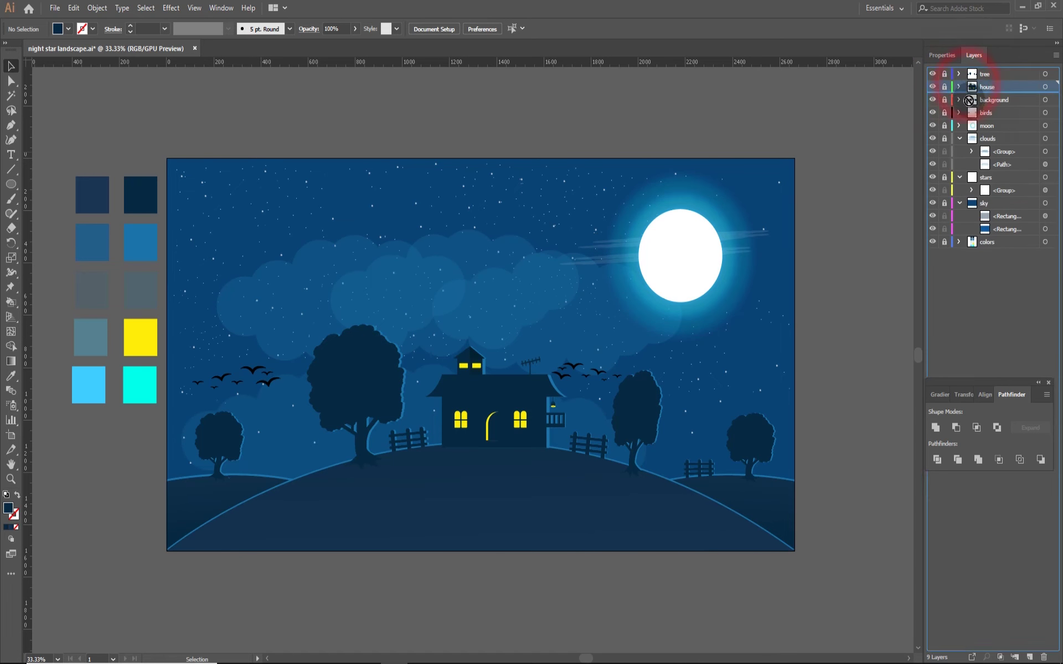
{"action": "key", "text": "ctrl+plus"}
{"action": "key", "text": "ctrl+plus"}
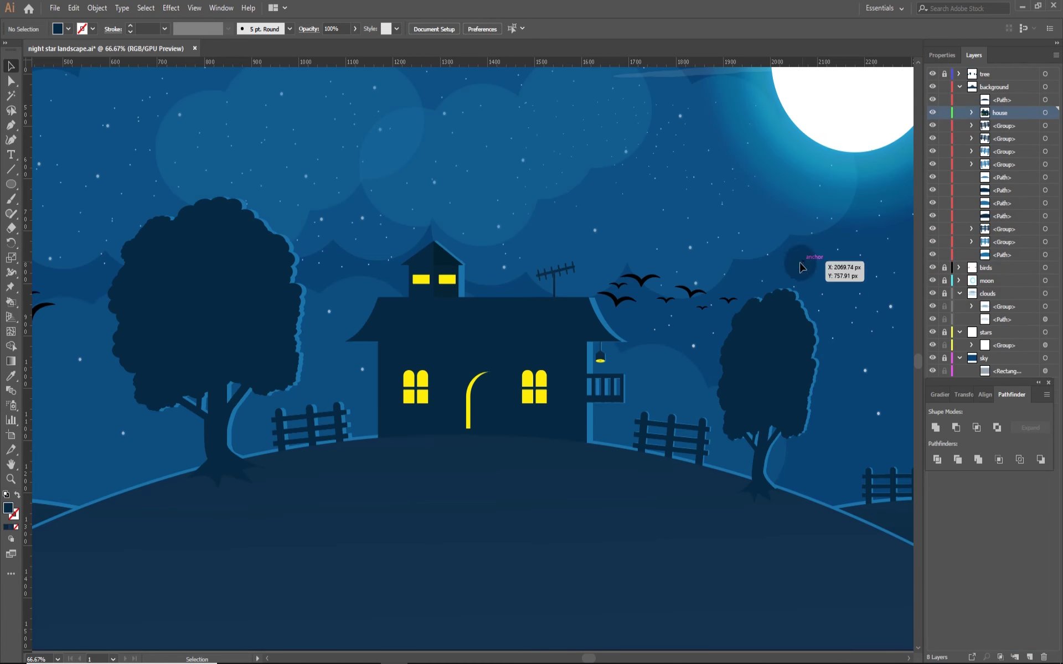
{"action": "key", "text": "ctrl+minus"}
{"action": "key", "text": "ctrl+minus"}
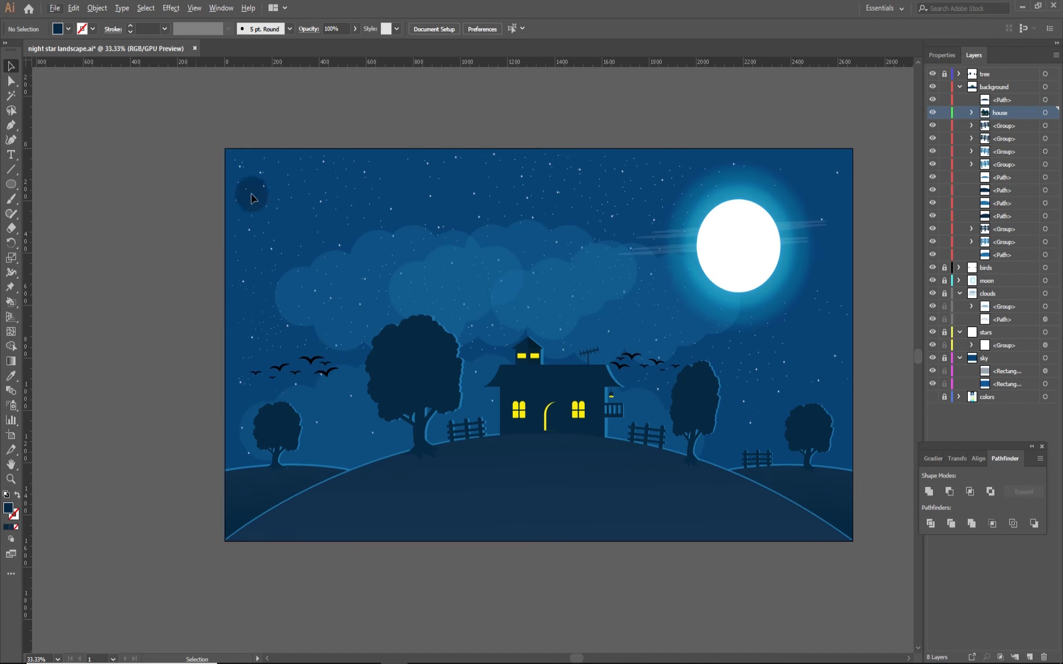